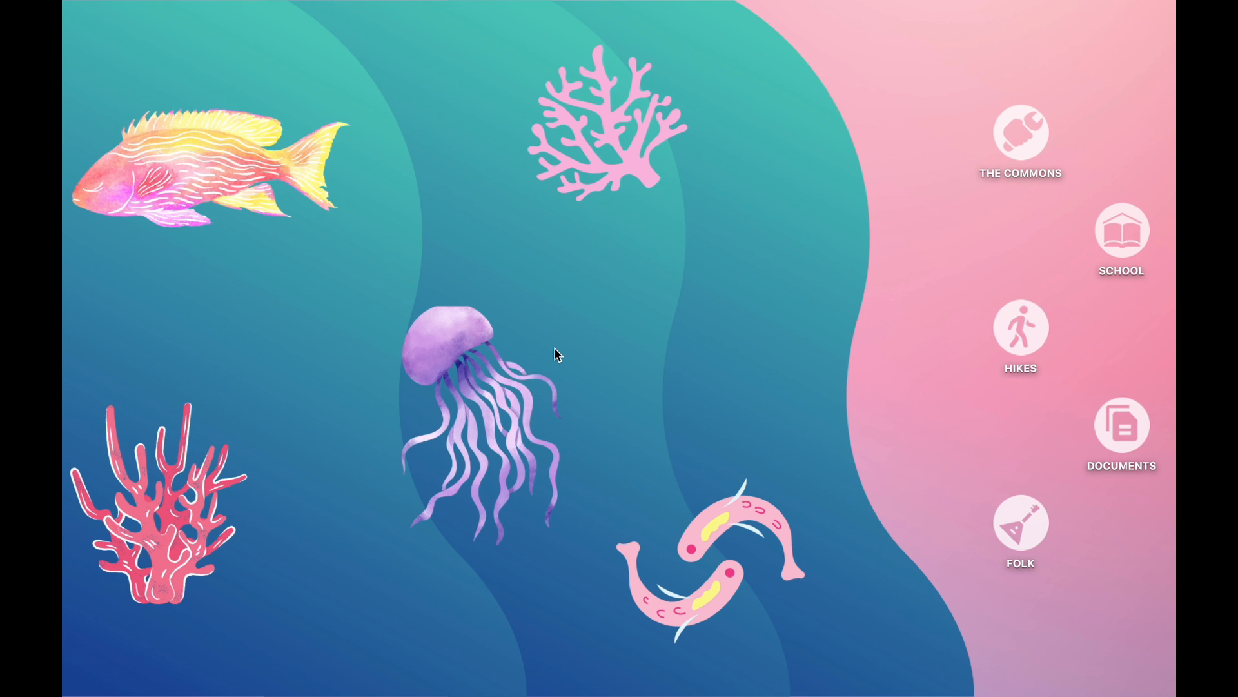
{"action": "left_click", "coordinate": [1032, 136]}
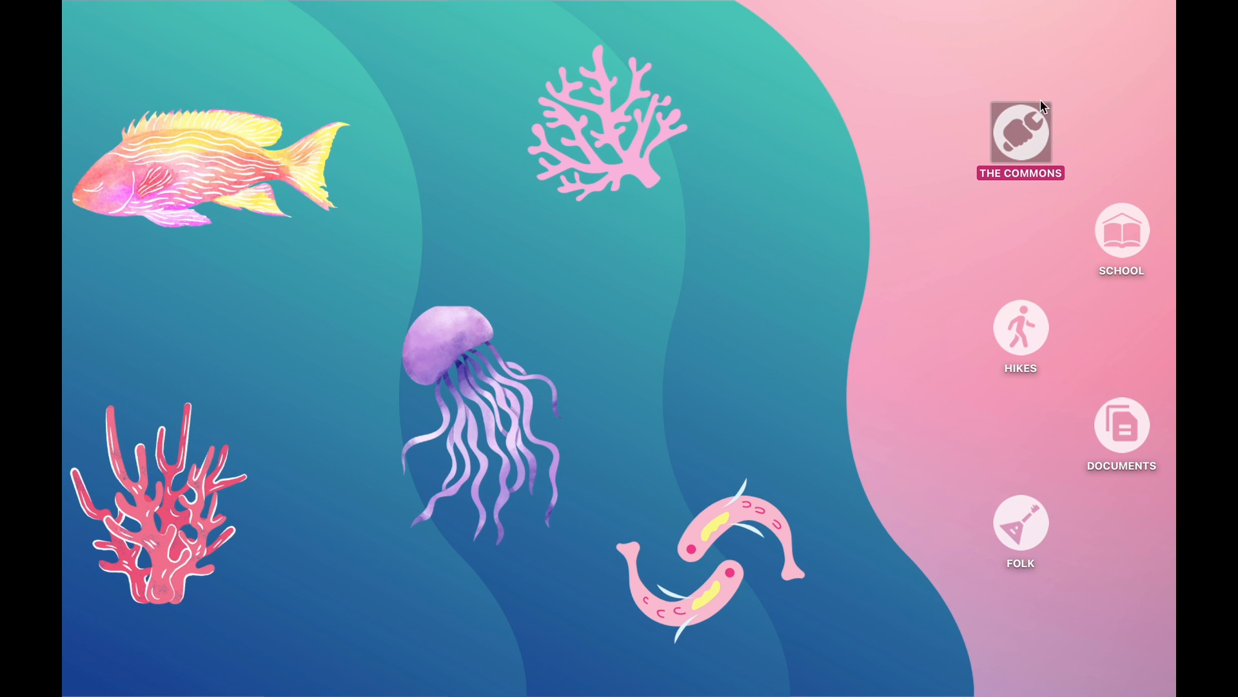
{"action": "left_click", "coordinate": [1071, 94]}
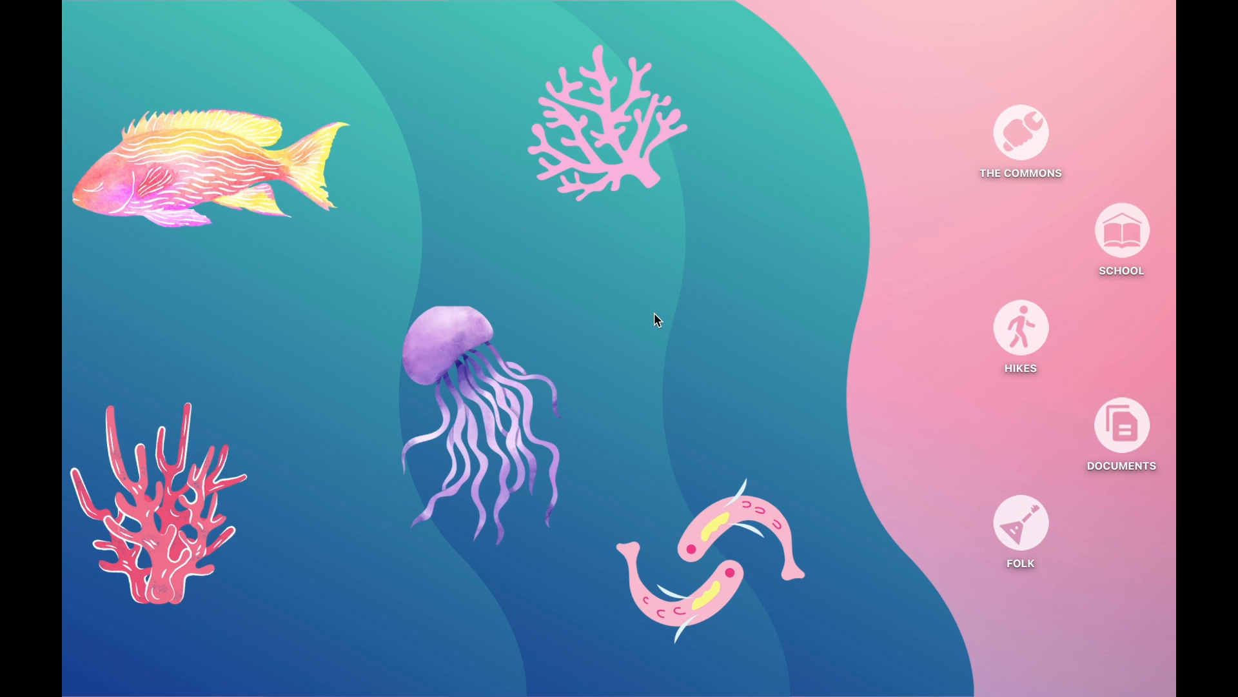
Switch to Google Chrome and search Google for Canva.
{"action": "mouse_move", "coordinate": [516, 693]}
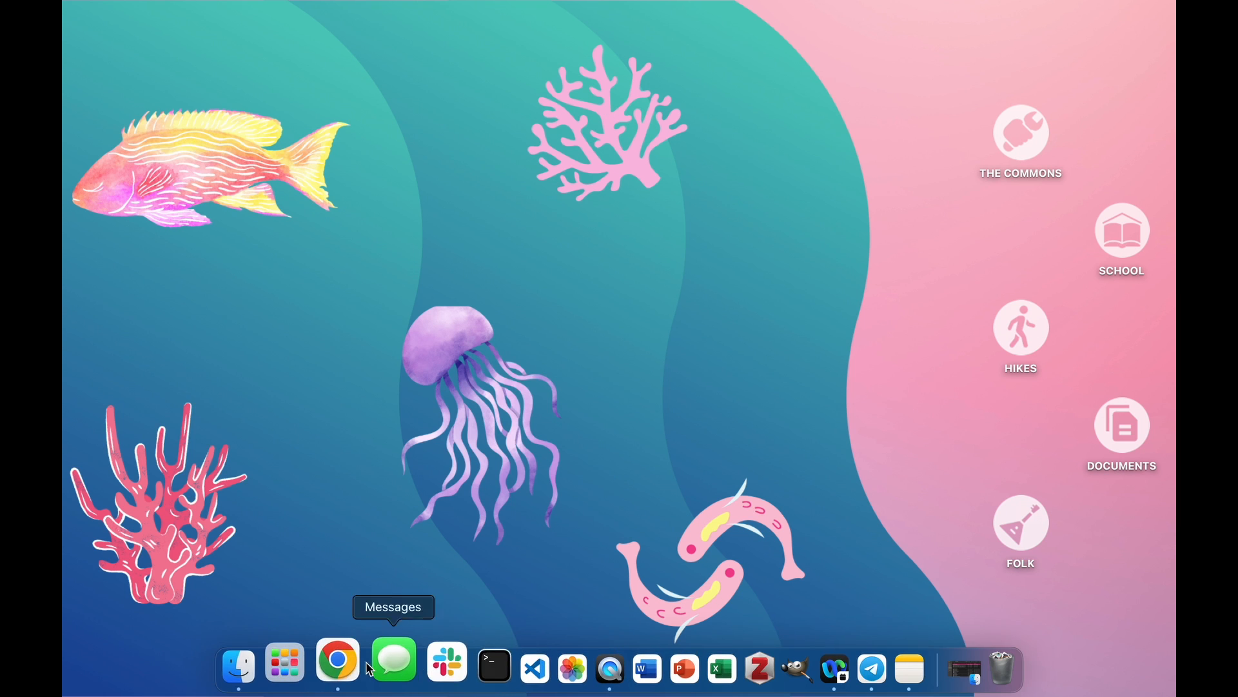
{"action": "left_click", "coordinate": [311, 668]}
{"action": "left_click", "coordinate": [585, 447]}
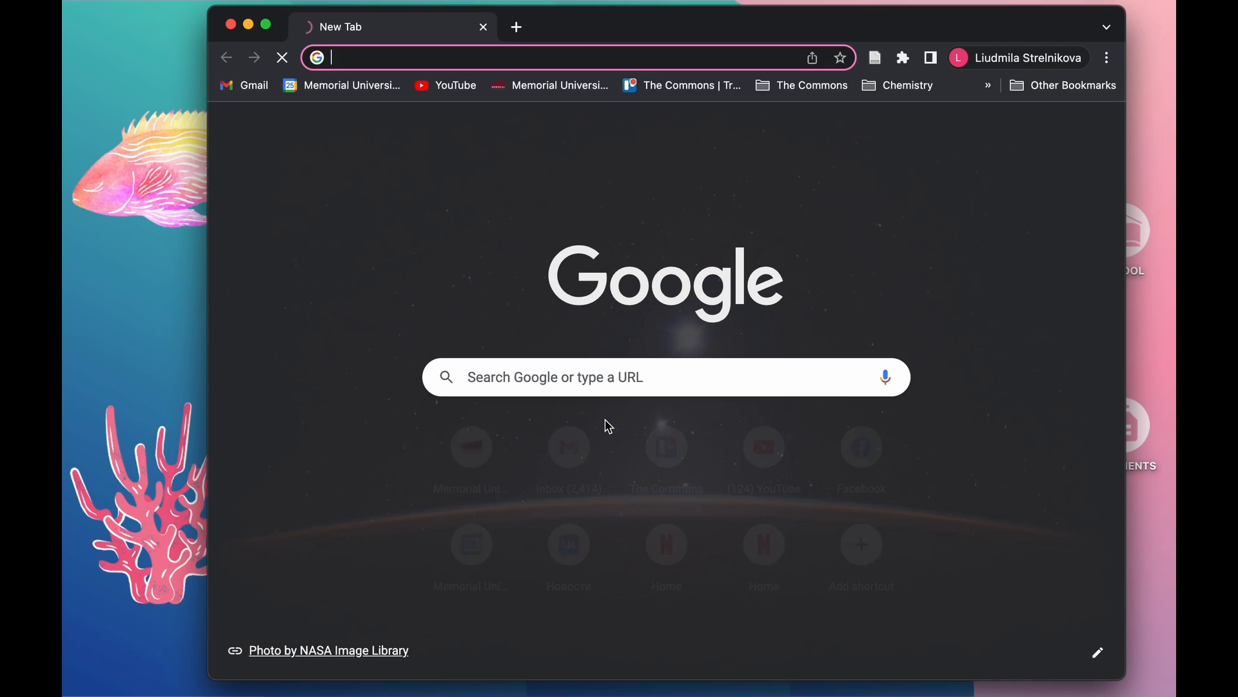
{"action": "left_click", "coordinate": [542, 381]}
{"action": "type", "text": "CANC"}
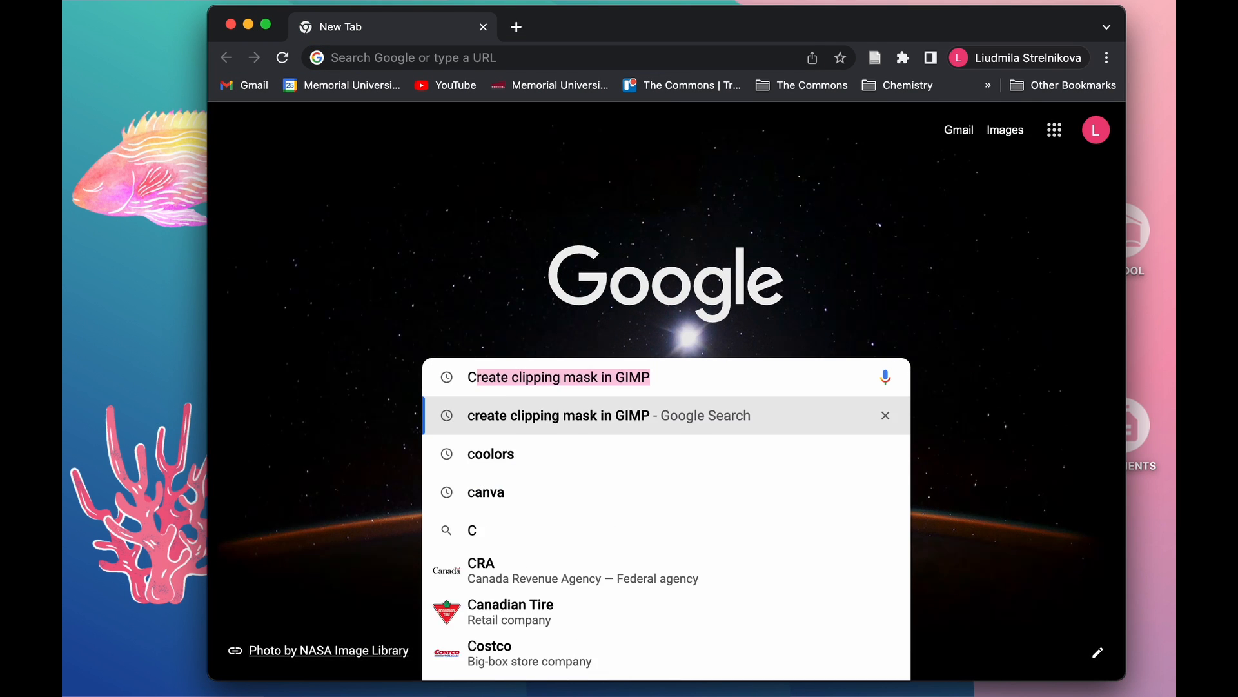
{"action": "key", "text": "BackSpace"}
{"action": "key", "text": "BackSpace"}
{"action": "key", "text": "BackSpace"}
{"action": "key", "text": "BackSpace"}
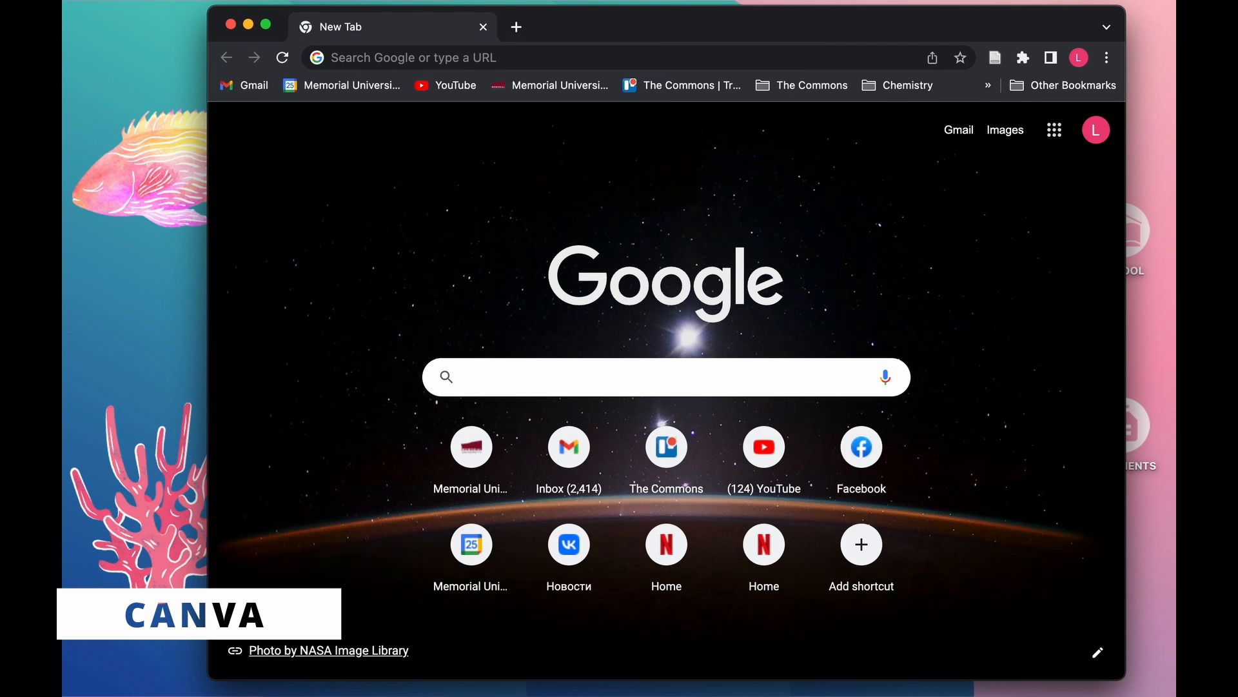
{"action": "type", "text": "canca"}
{"action": "key", "text": "Return"}
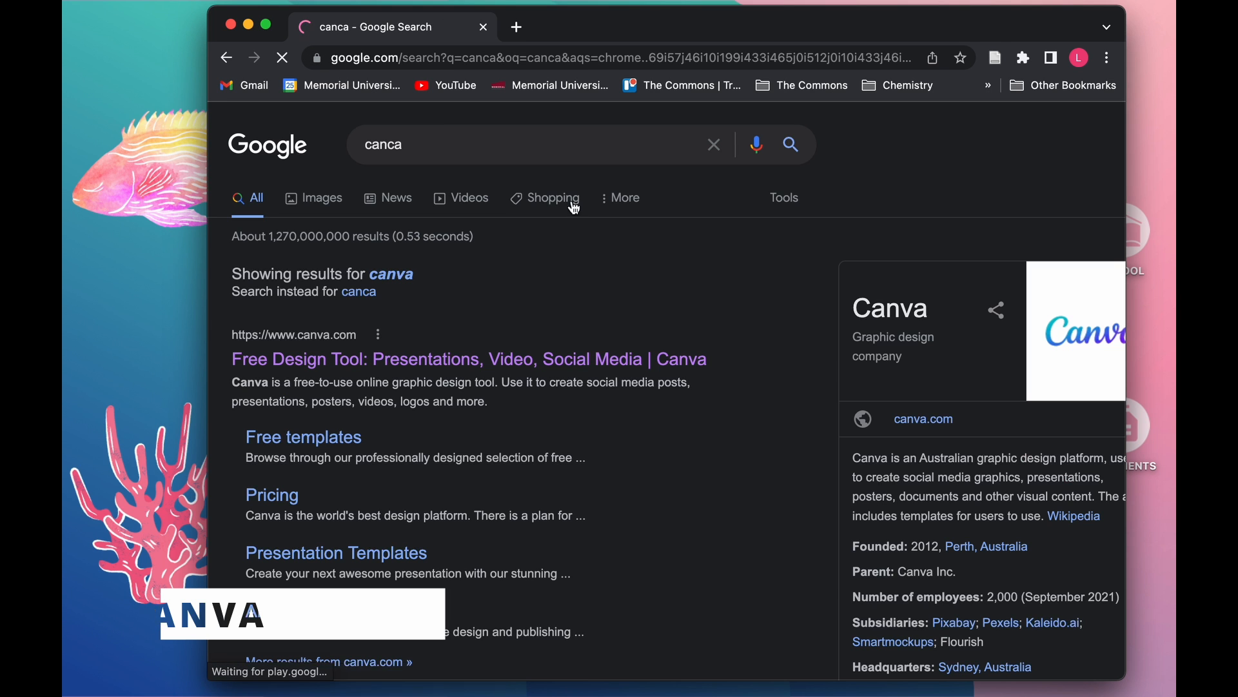
Open the Canva website from the search results and expand the browser window to full screen.
{"action": "left_click", "coordinate": [372, 360]}
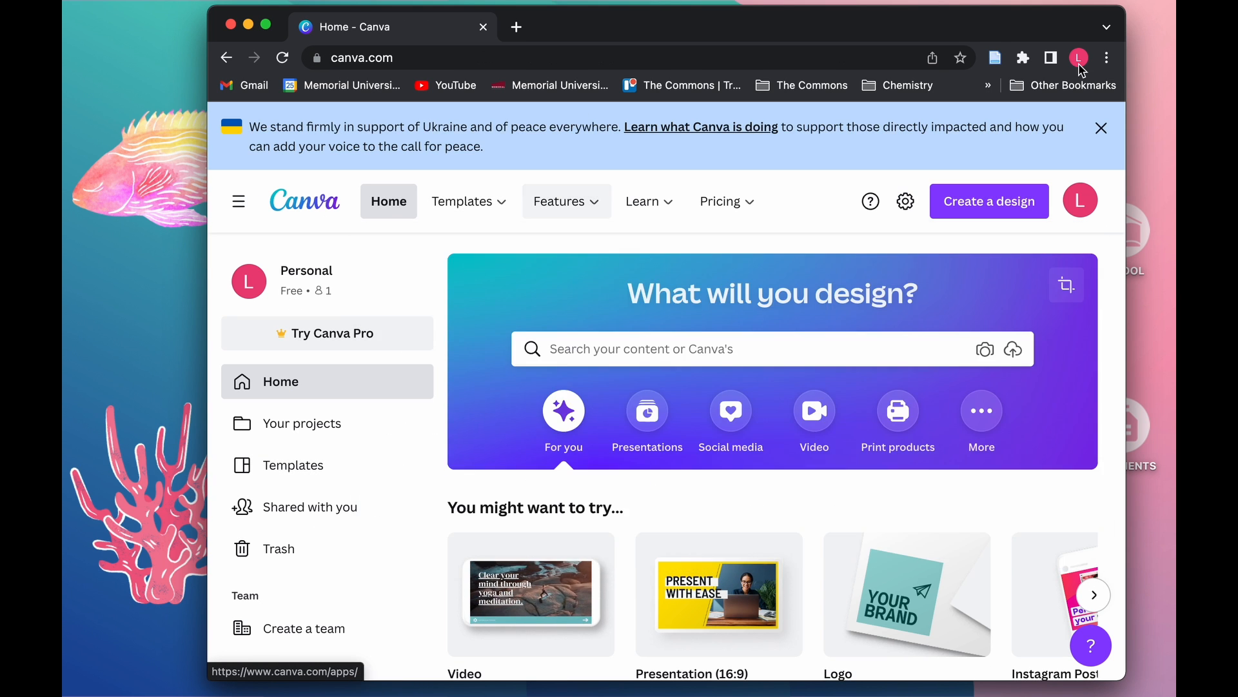
{"action": "left_click", "coordinate": [268, 34]}
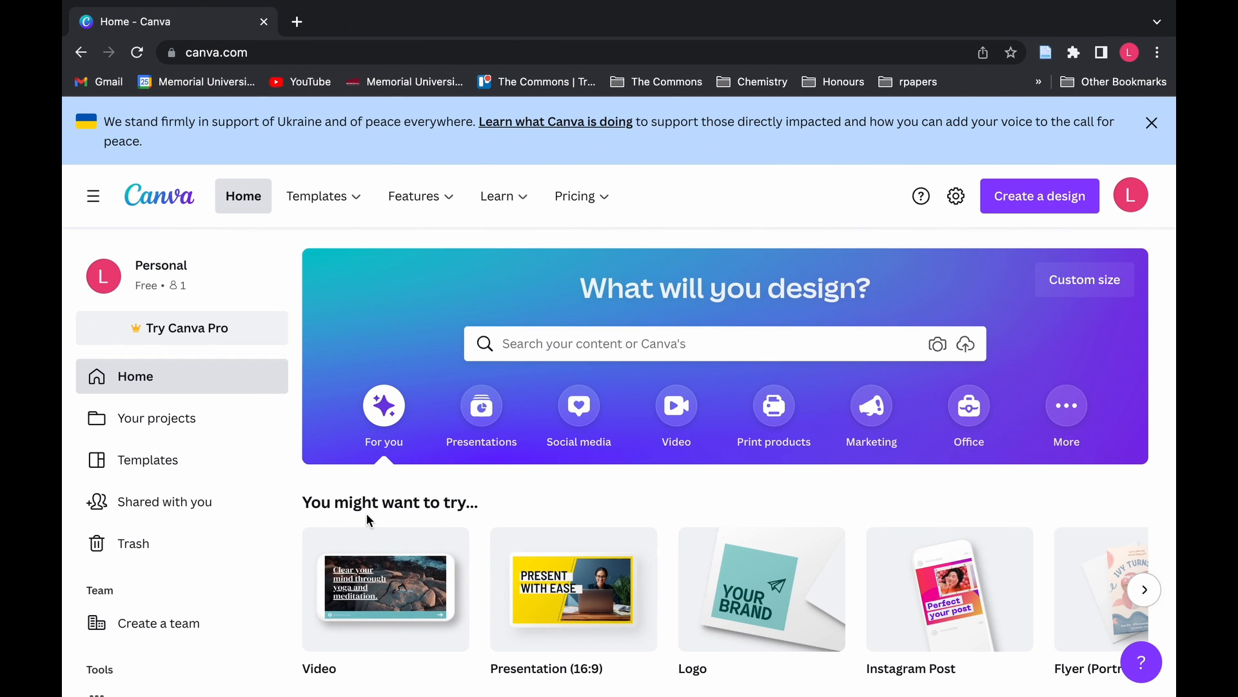
Search Canva's templates for "desktop wallpaper", reusing the recent search.
{"action": "scroll", "coordinate": [366, 513], "scroll_direction": "down", "scroll_amount": 1}
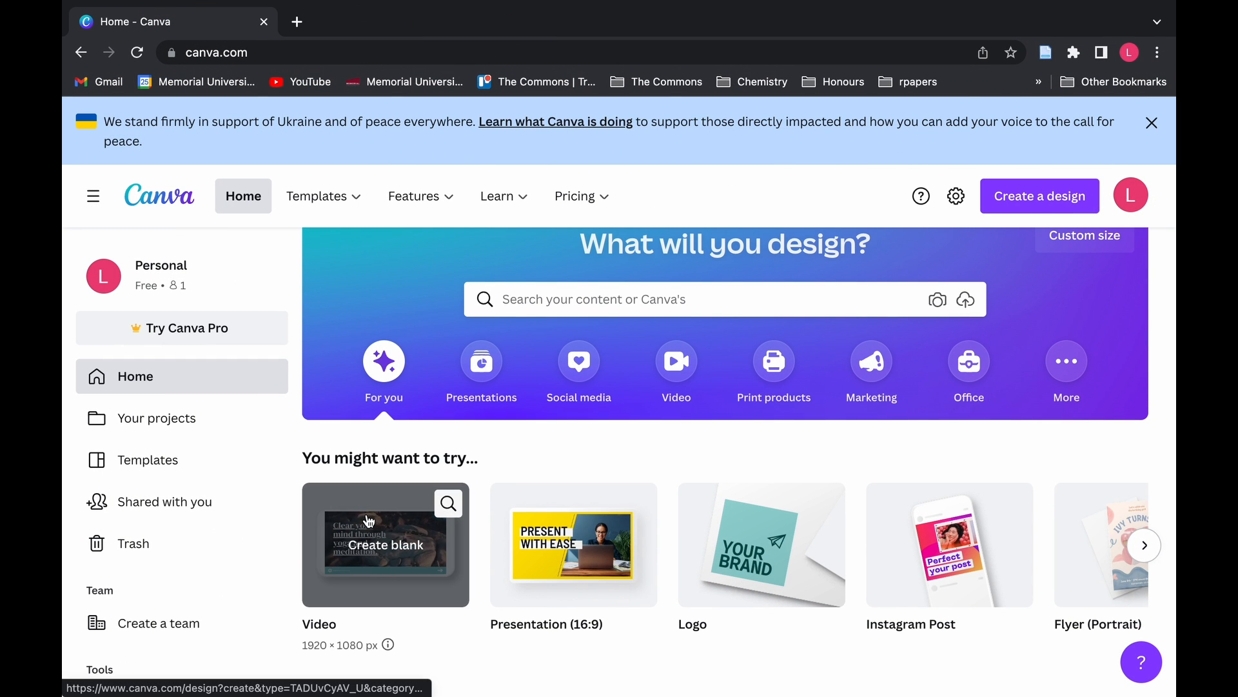
{"action": "scroll", "coordinate": [369, 522], "scroll_direction": "down", "scroll_amount": 1}
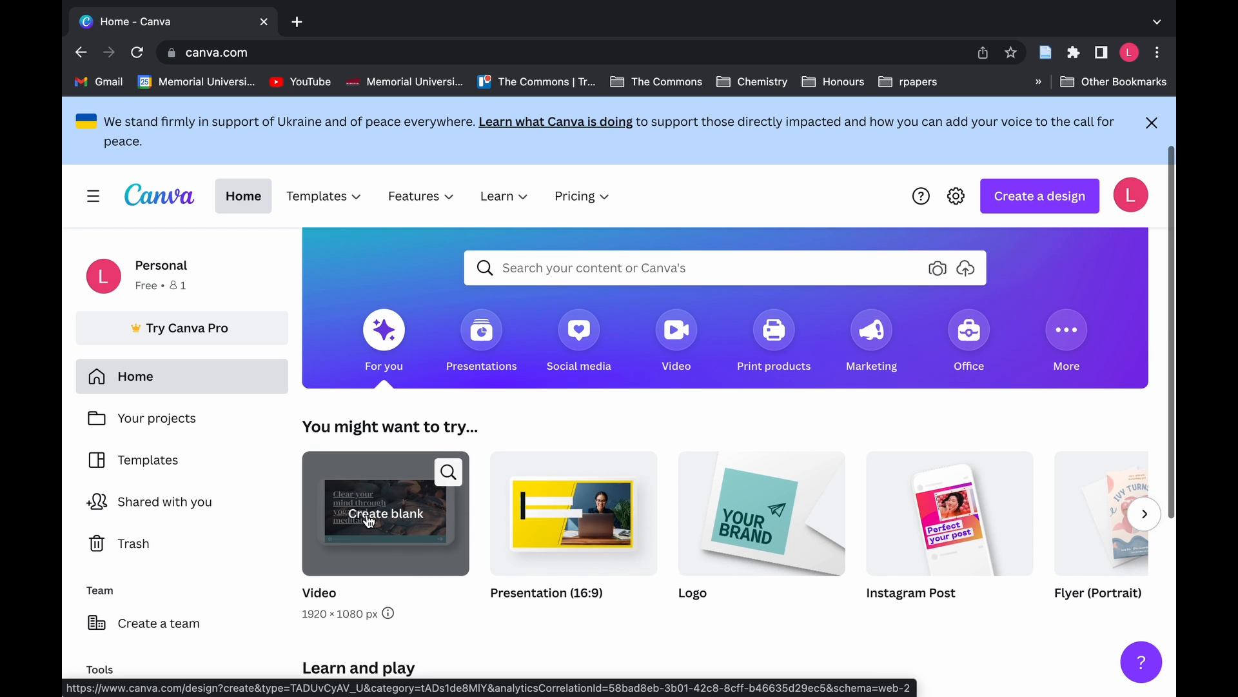
{"action": "scroll", "coordinate": [369, 521], "scroll_direction": "down", "scroll_amount": 1}
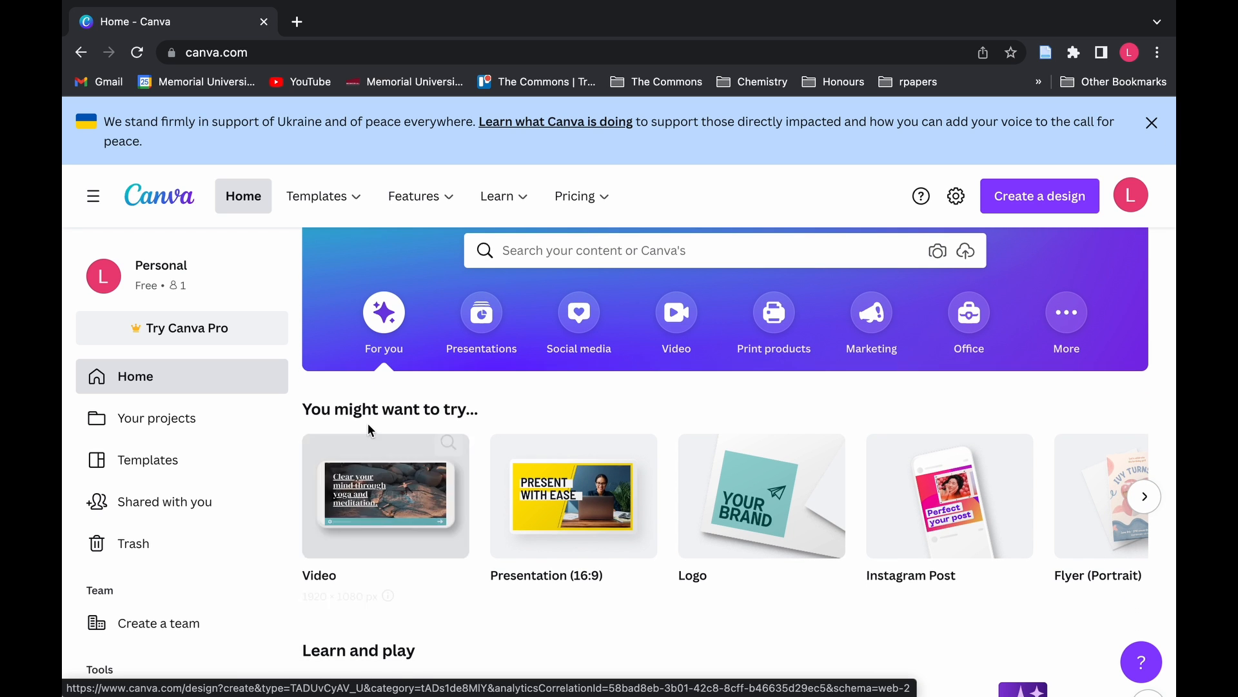
{"action": "scroll", "coordinate": [369, 426], "scroll_direction": "down", "scroll_amount": 1}
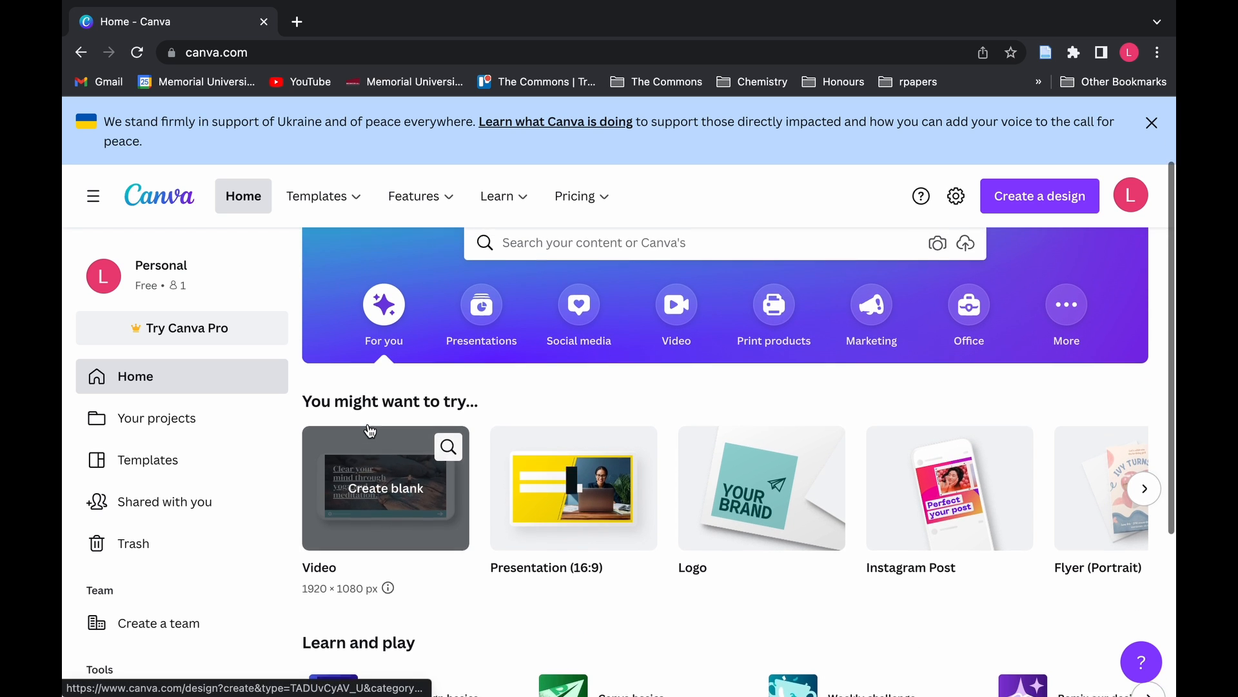
{"action": "scroll", "coordinate": [369, 431], "scroll_direction": "up", "scroll_amount": 1}
{"action": "left_click", "coordinate": [530, 251]}
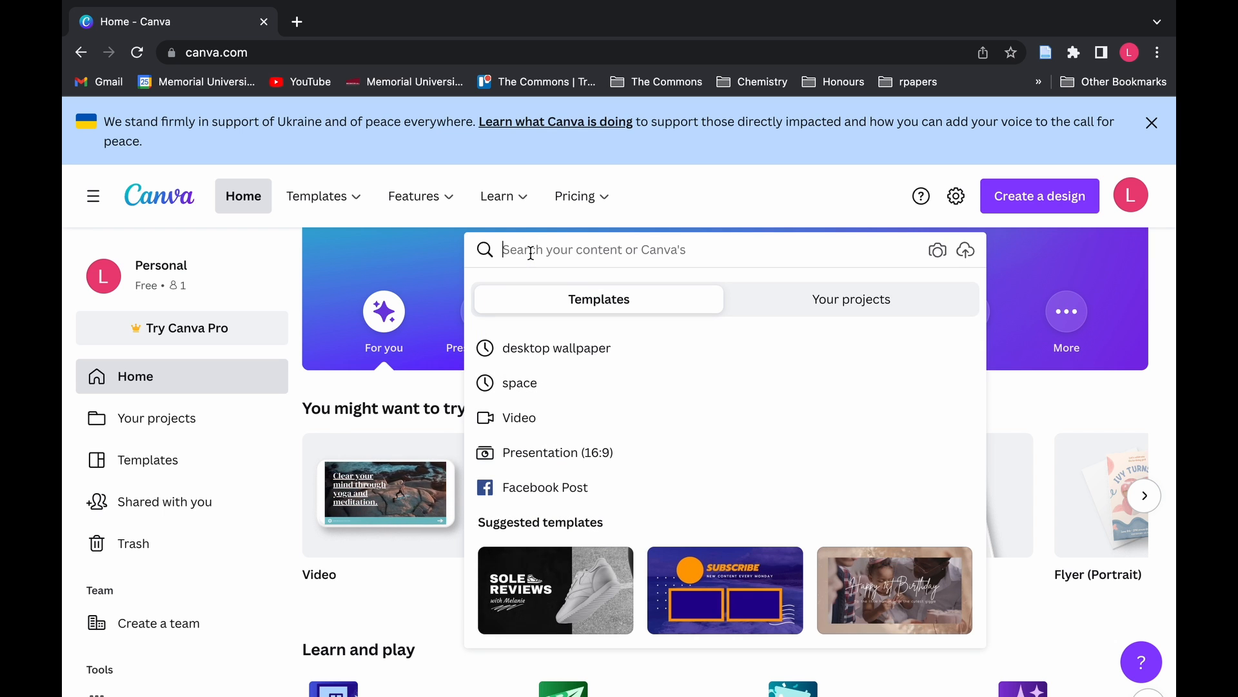
{"action": "left_click", "coordinate": [543, 348]}
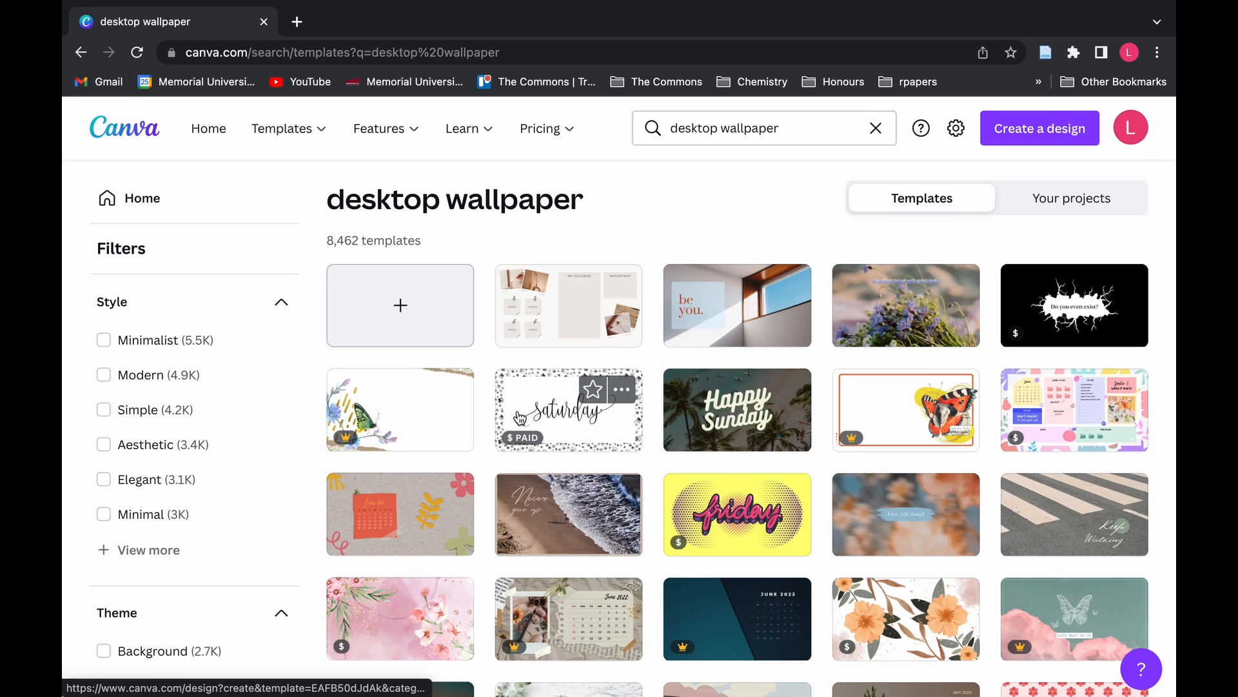
Start a blank Desktop Wallpaper design and add the teal-to-blue gradient wave graphic from the "dark wave" elements.
{"action": "scroll", "coordinate": [519, 418], "scroll_direction": "down", "scroll_amount": 1}
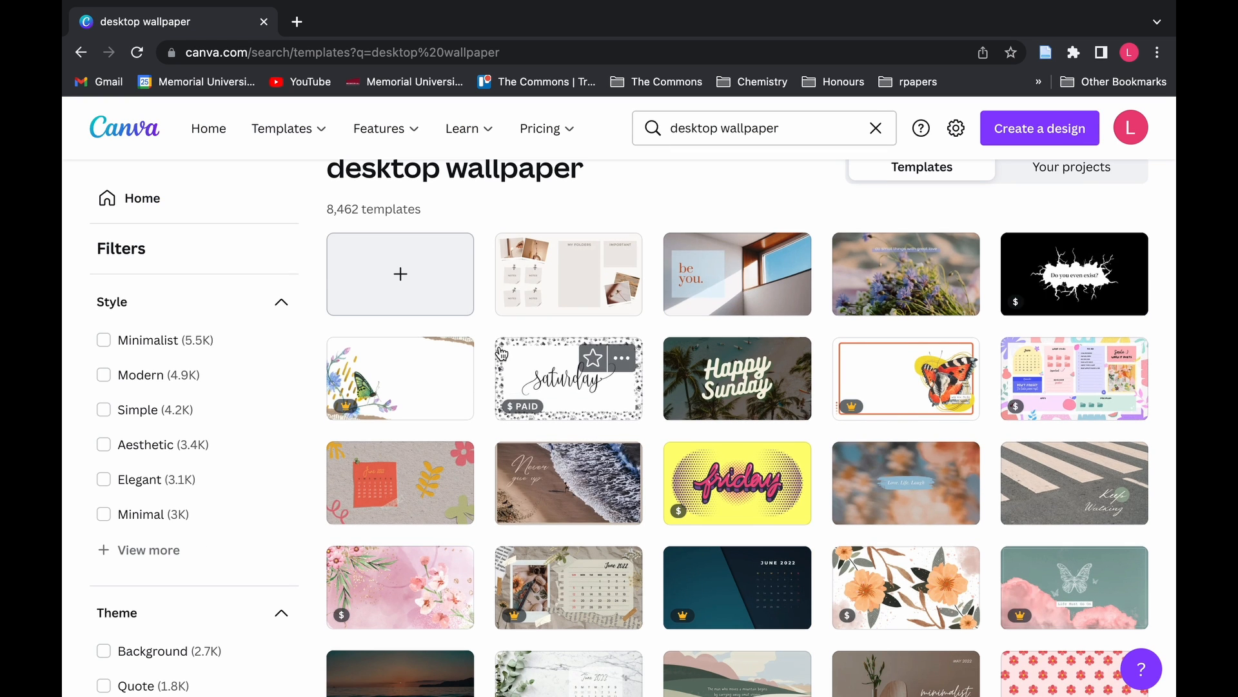
{"action": "left_click", "coordinate": [409, 288]}
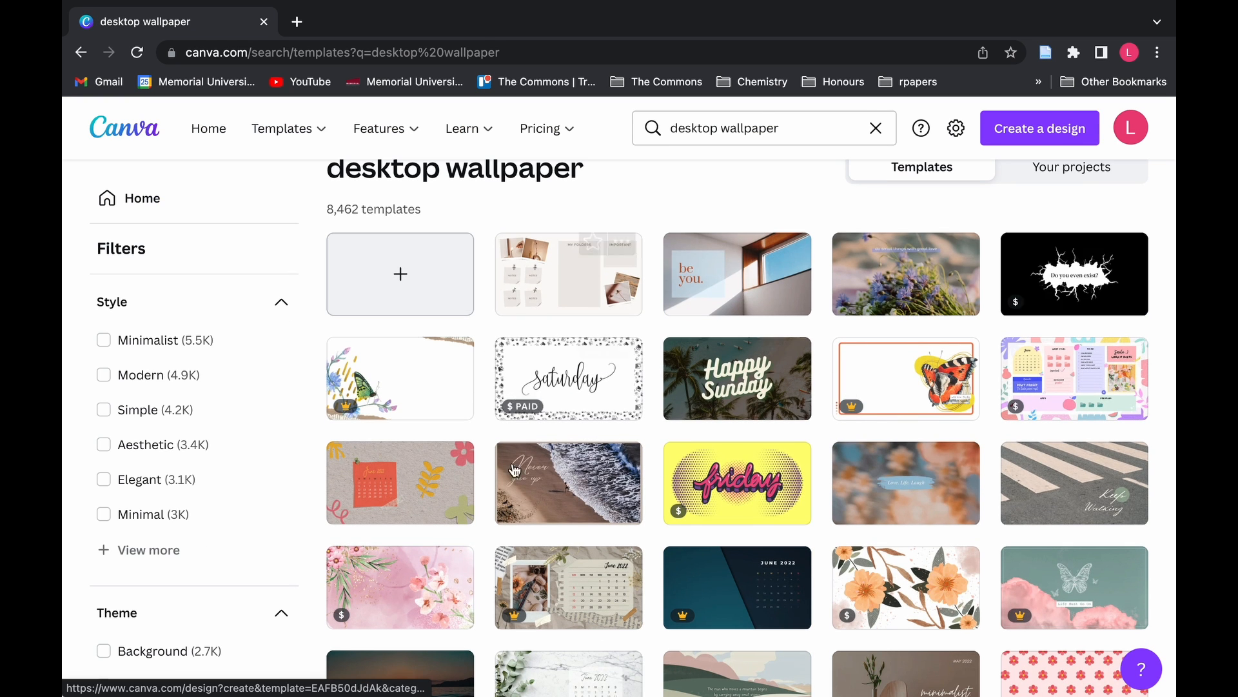
{"action": "scroll", "coordinate": [291, 505], "scroll_direction": "down", "scroll_amount": 5}
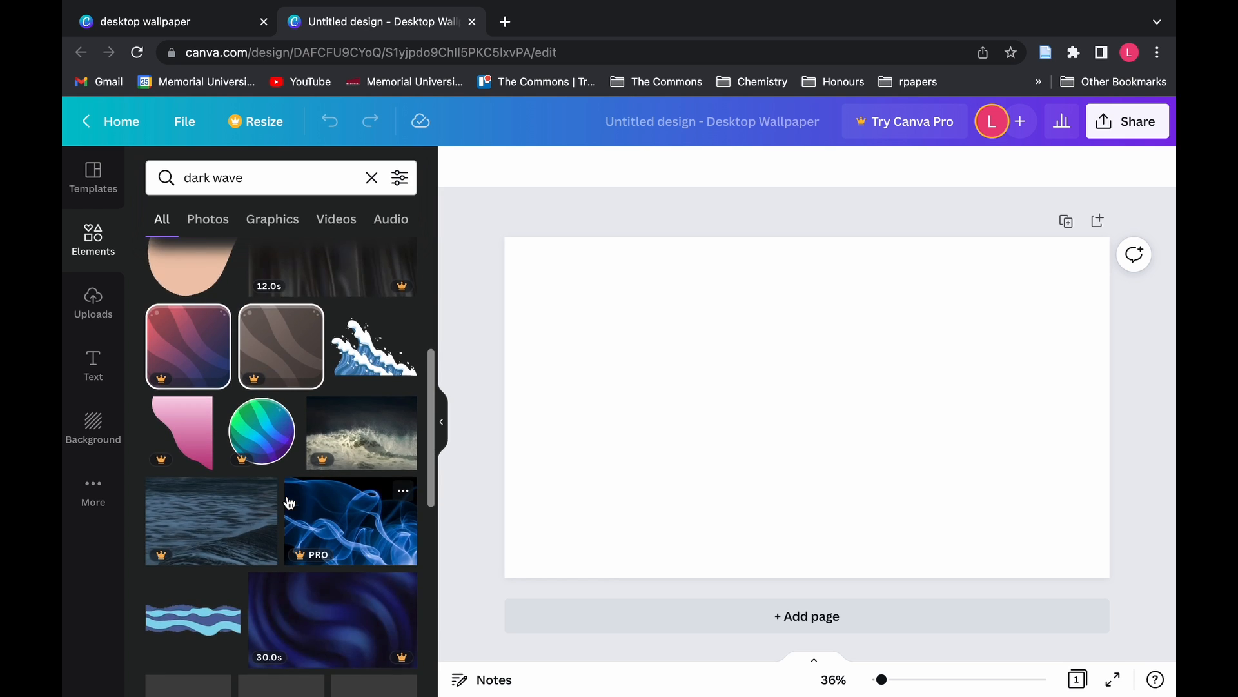
{"action": "scroll", "coordinate": [290, 504], "scroll_direction": "down", "scroll_amount": 4}
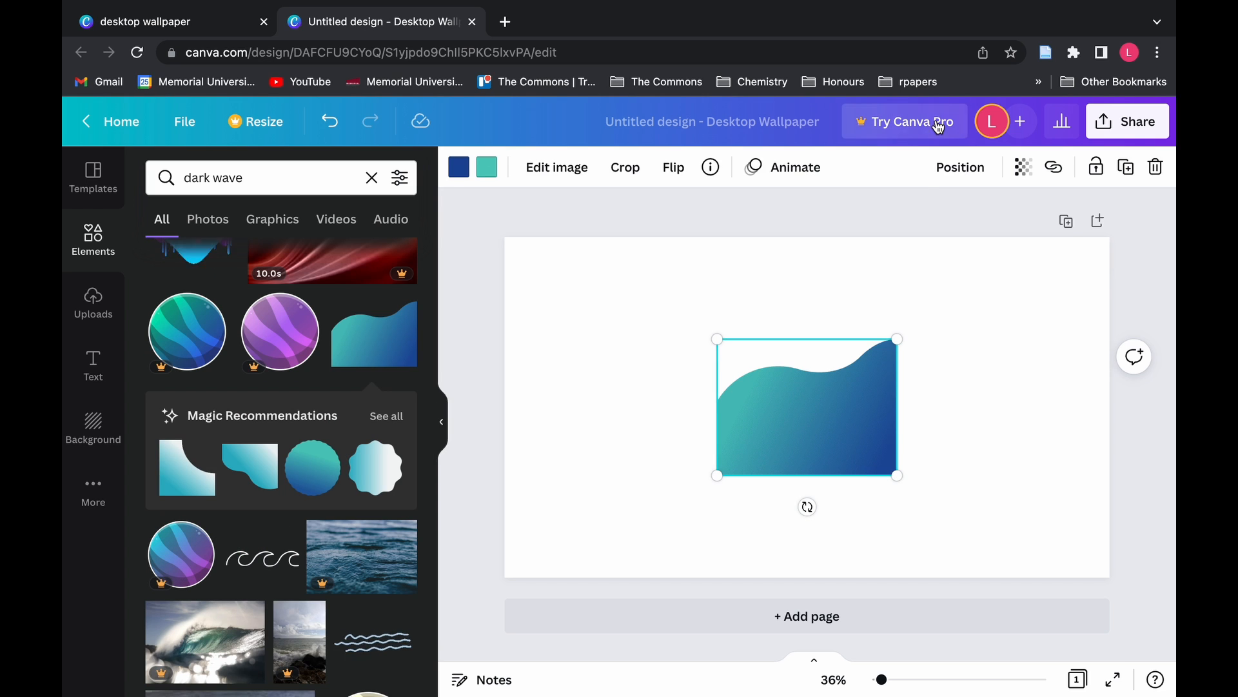
Recolor the wave's gradient, changing the blue to black and the teal to medium gray.
{"action": "left_click", "coordinate": [459, 169]}
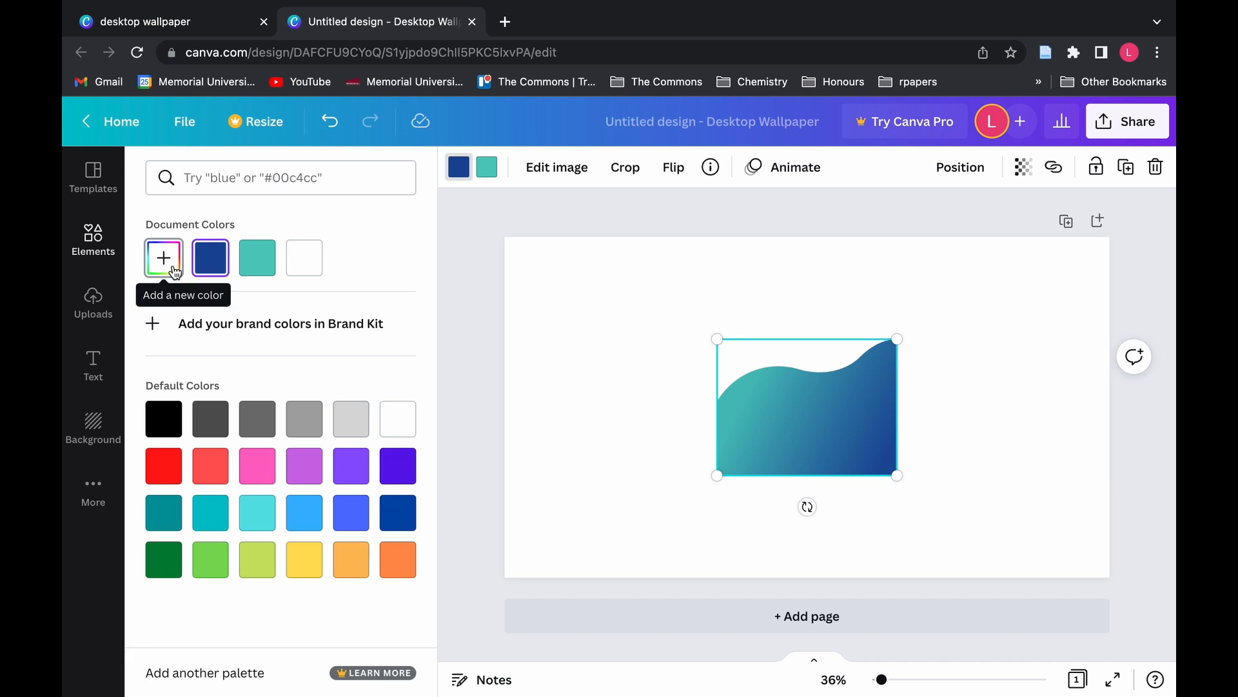
{"action": "left_click", "coordinate": [303, 418]}
Rotate the wave graphic upright, enlarge it to the full page height and align it with the page's left edge.
{"action": "left_click_drag", "start_coordinate": [807, 507], "coordinate": [561, 407]}
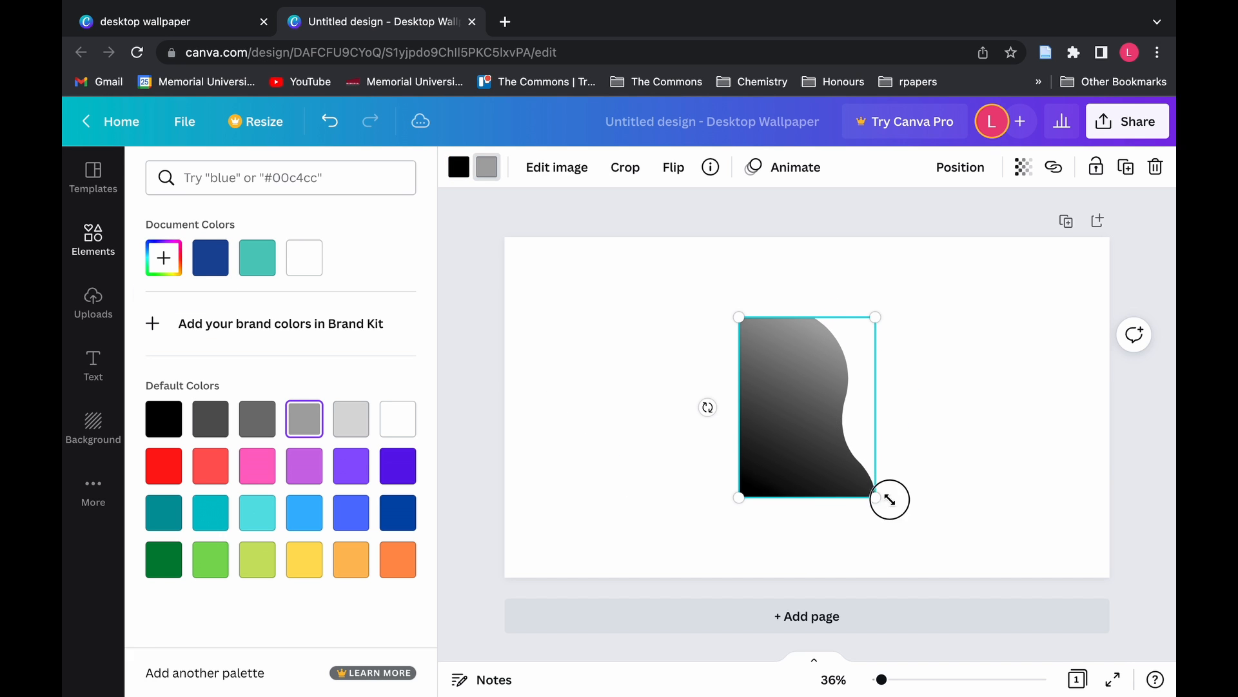
{"action": "left_click_drag", "start_coordinate": [887, 497], "coordinate": [996, 574]}
{"action": "left_click_drag", "start_coordinate": [832, 461], "coordinate": [697, 383]}
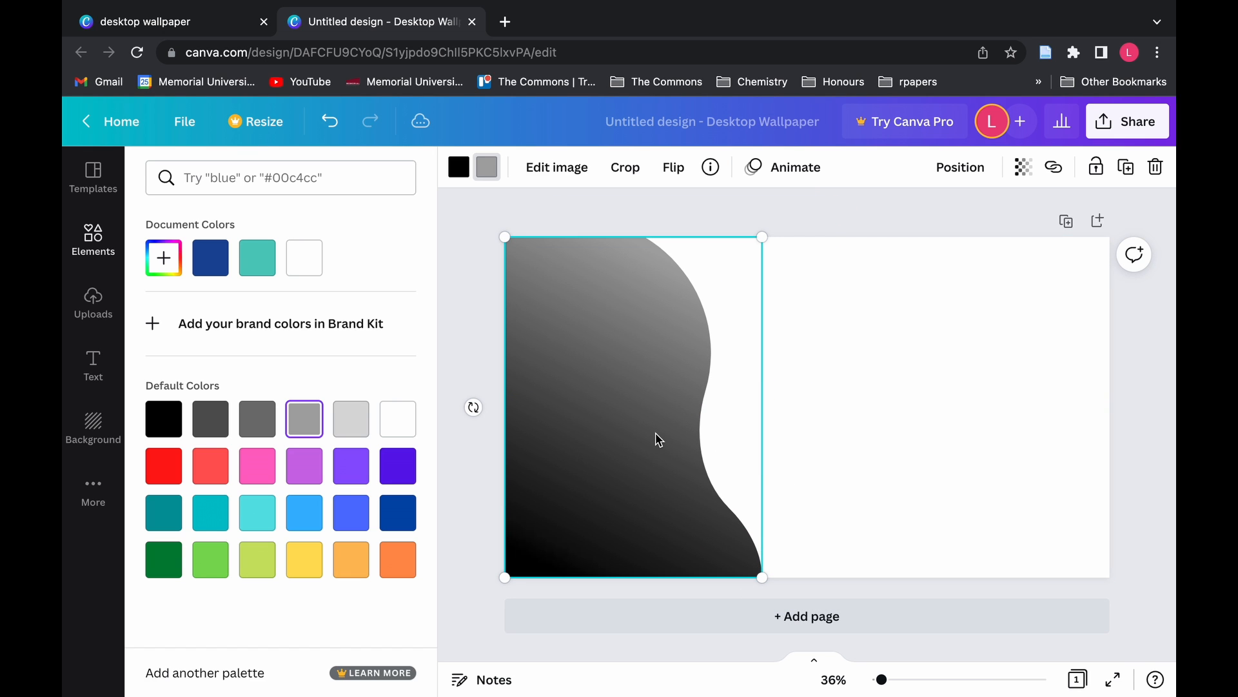
Duplicate the gray wave, offset the copy to the right and layer it behind the original.
{"action": "key", "text": "super+v"}
{"action": "left_click_drag", "start_coordinate": [658, 438], "coordinate": [754, 429]}
{"action": "right_click", "coordinate": [757, 429]}
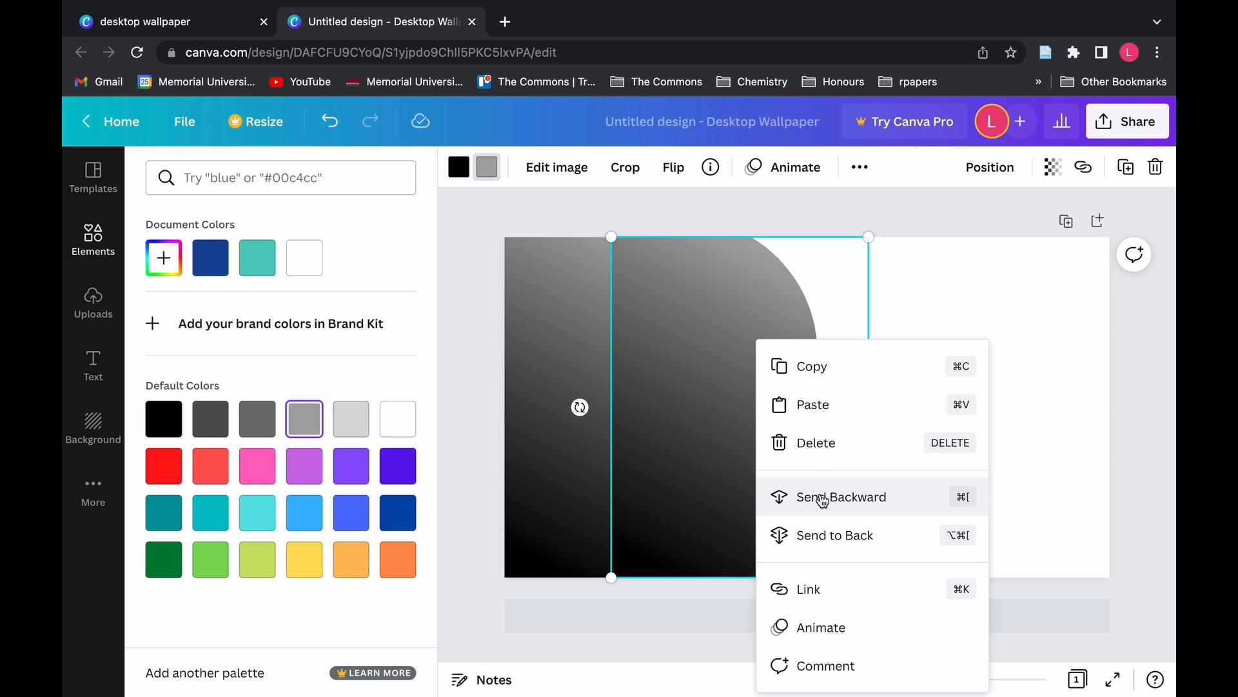
{"action": "left_click", "coordinate": [822, 516]}
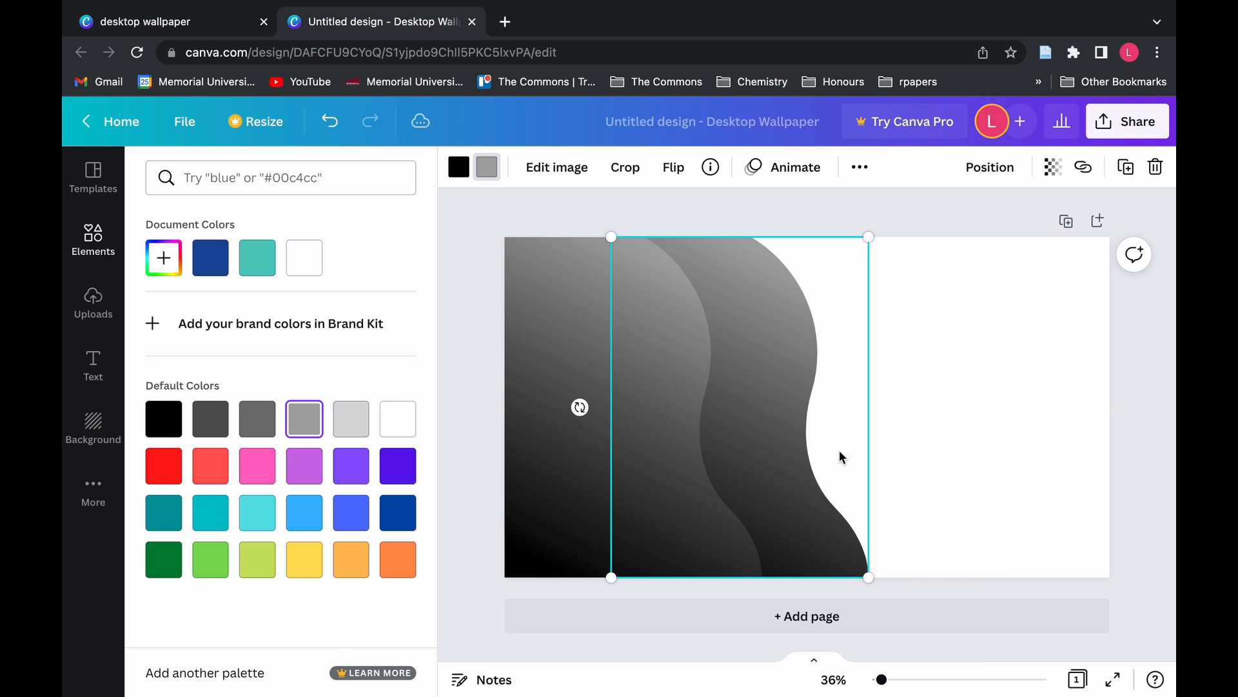
{"action": "left_click", "coordinate": [966, 460]}
{"action": "left_click_drag", "start_coordinate": [805, 439], "coordinate": [806, 439]}
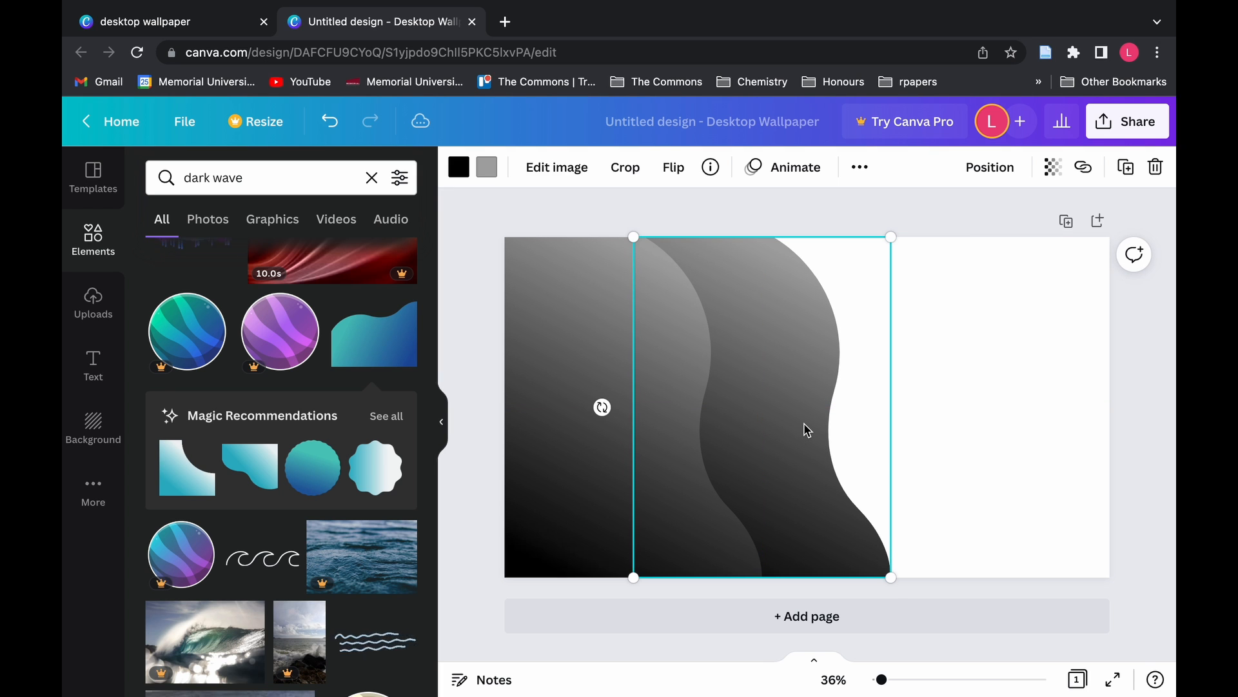
Place a third copy of the wave further right and send it behind the other two waves.
{"action": "left_click_drag", "start_coordinate": [782, 428], "coordinate": [879, 425]}
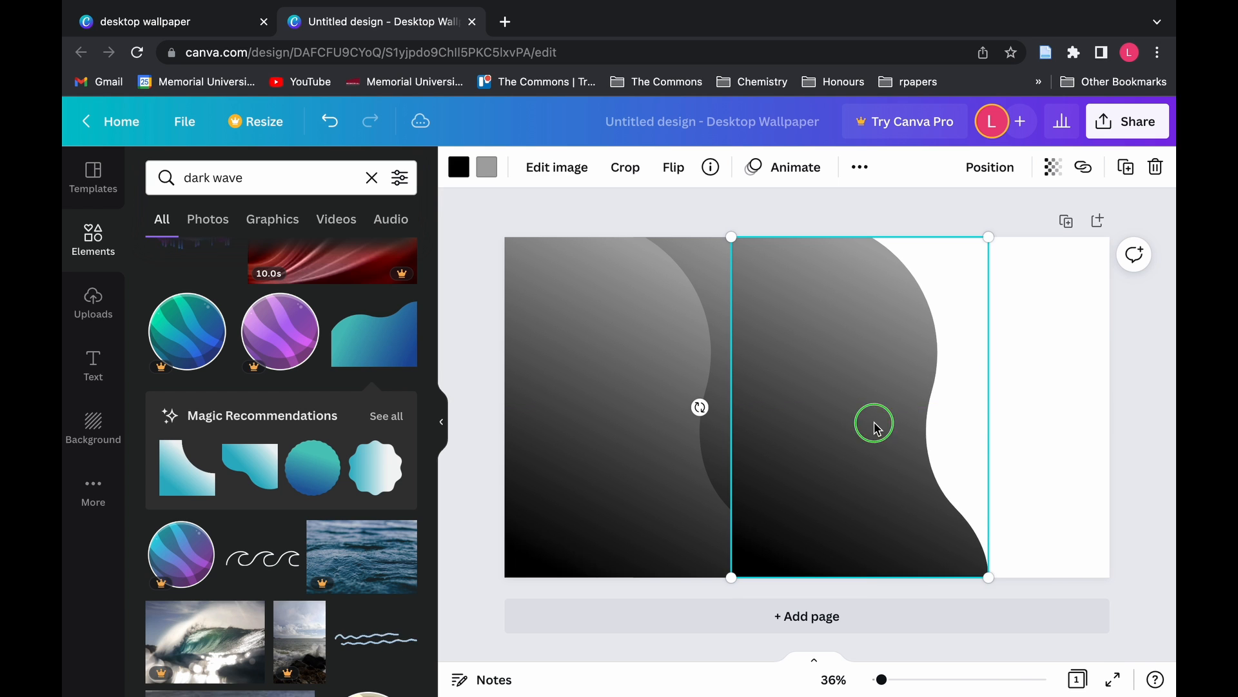
{"action": "right_click", "coordinate": [874, 420]}
{"action": "left_click", "coordinate": [921, 498]}
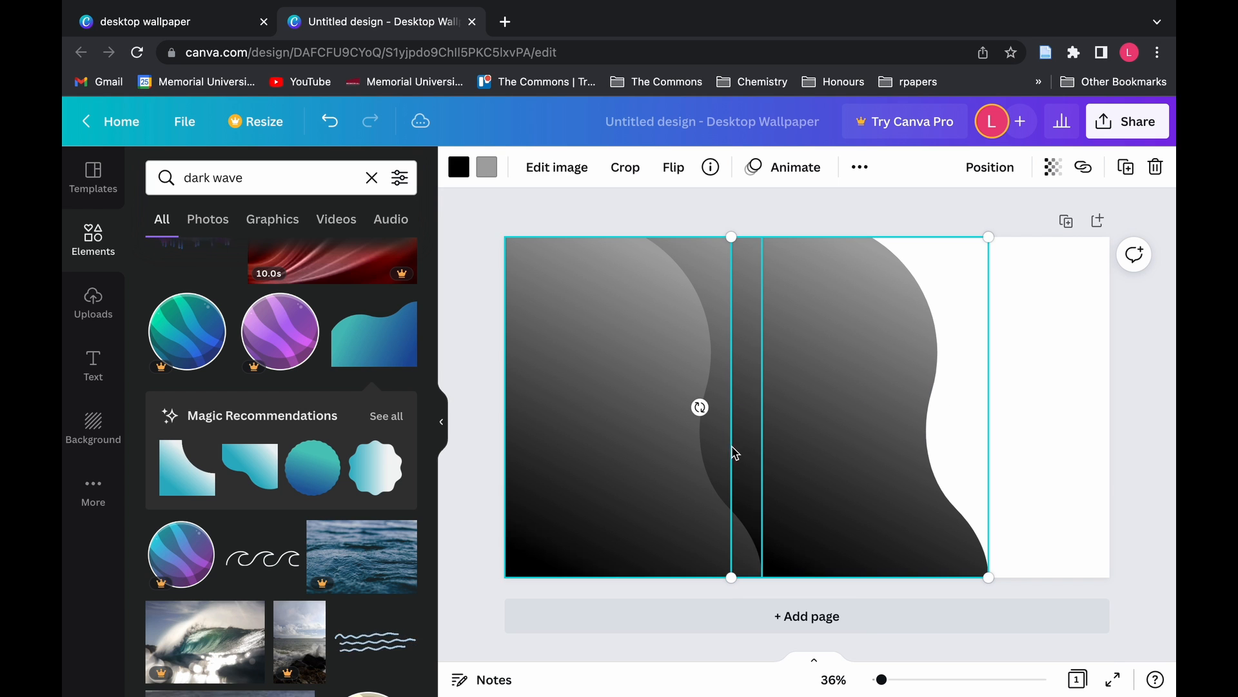
{"action": "right_click", "coordinate": [902, 421]}
{"action": "left_click", "coordinate": [942, 457]}
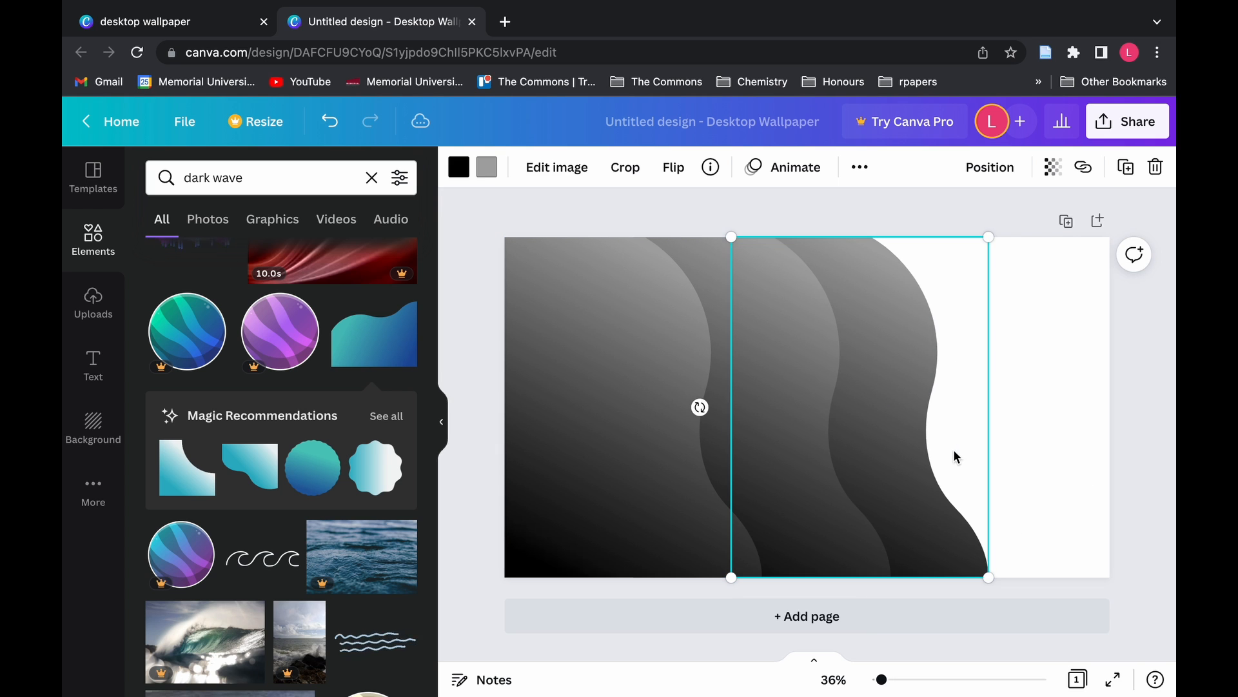
{"action": "left_click", "coordinate": [1022, 423]}
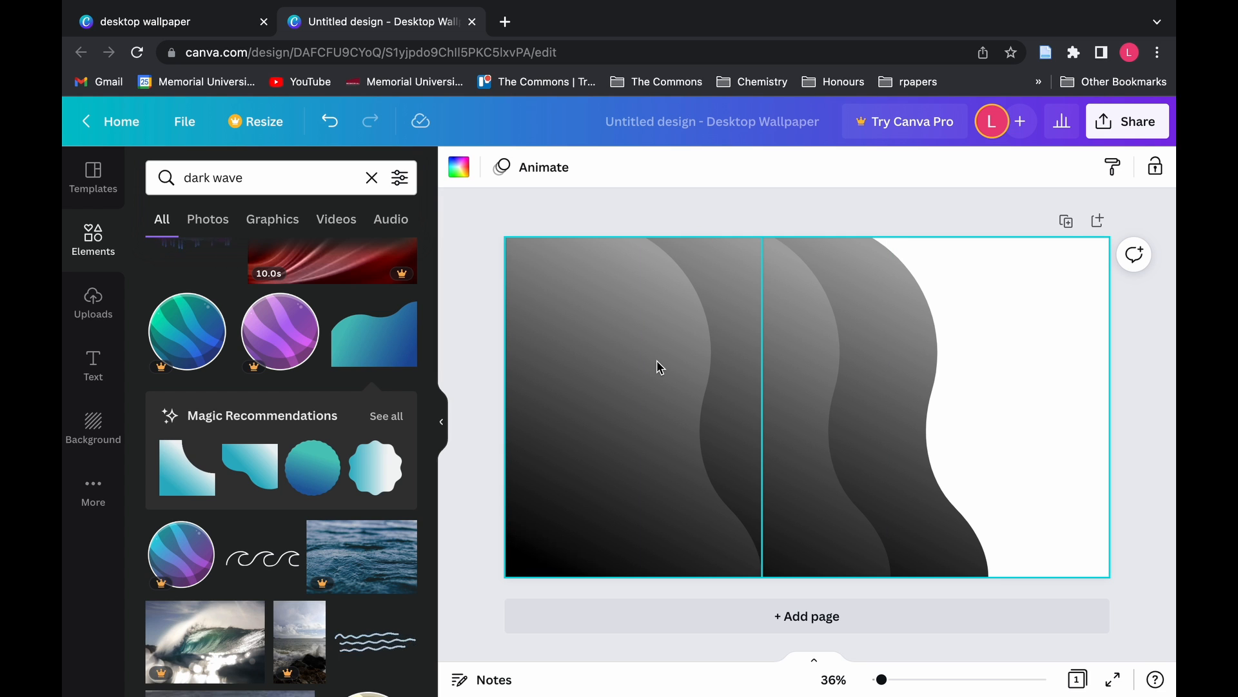
Set a pink gradient image as the page background behind the three waves.
{"action": "scroll", "coordinate": [323, 516], "scroll_direction": "down", "scroll_amount": 4}
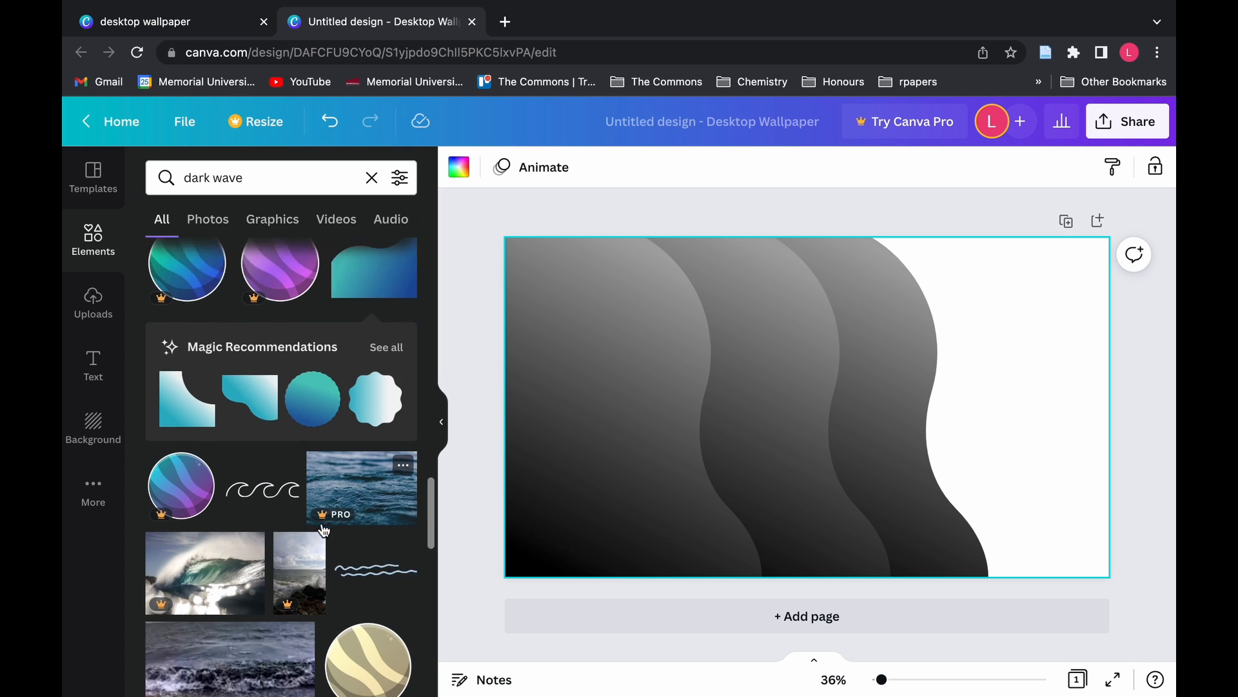
{"action": "scroll", "coordinate": [324, 530], "scroll_direction": "down", "scroll_amount": 4}
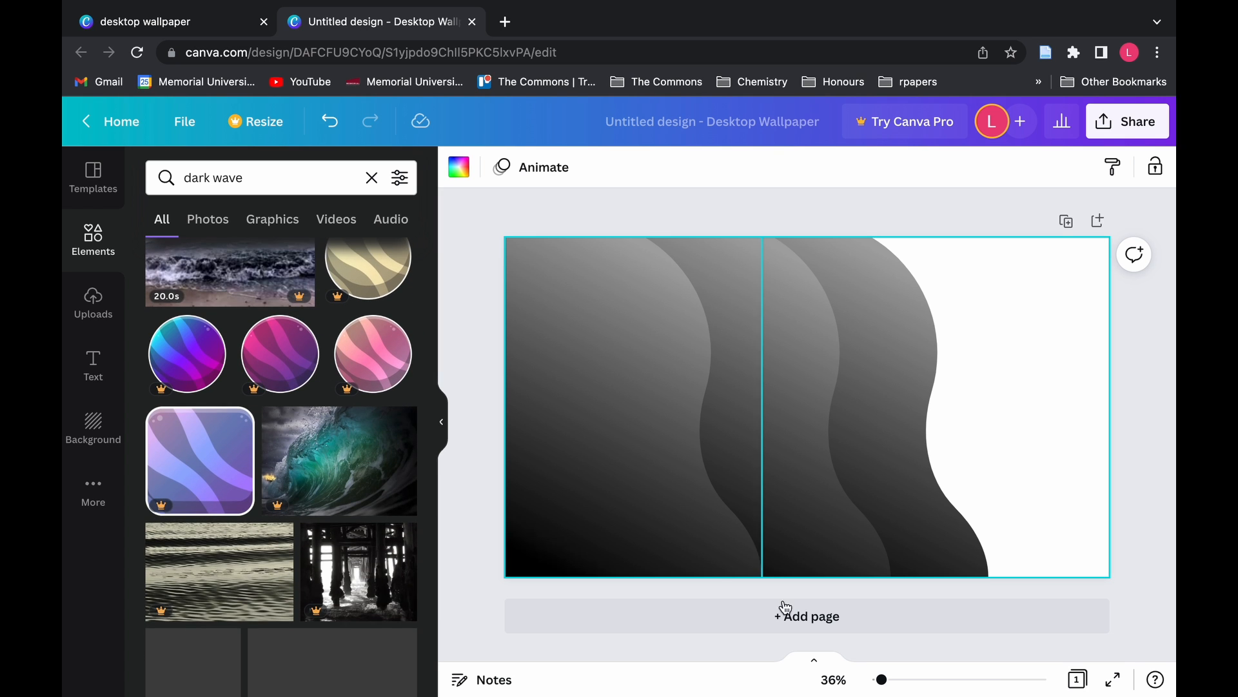
{"action": "scroll", "coordinate": [431, 500], "scroll_direction": "down", "scroll_amount": 6}
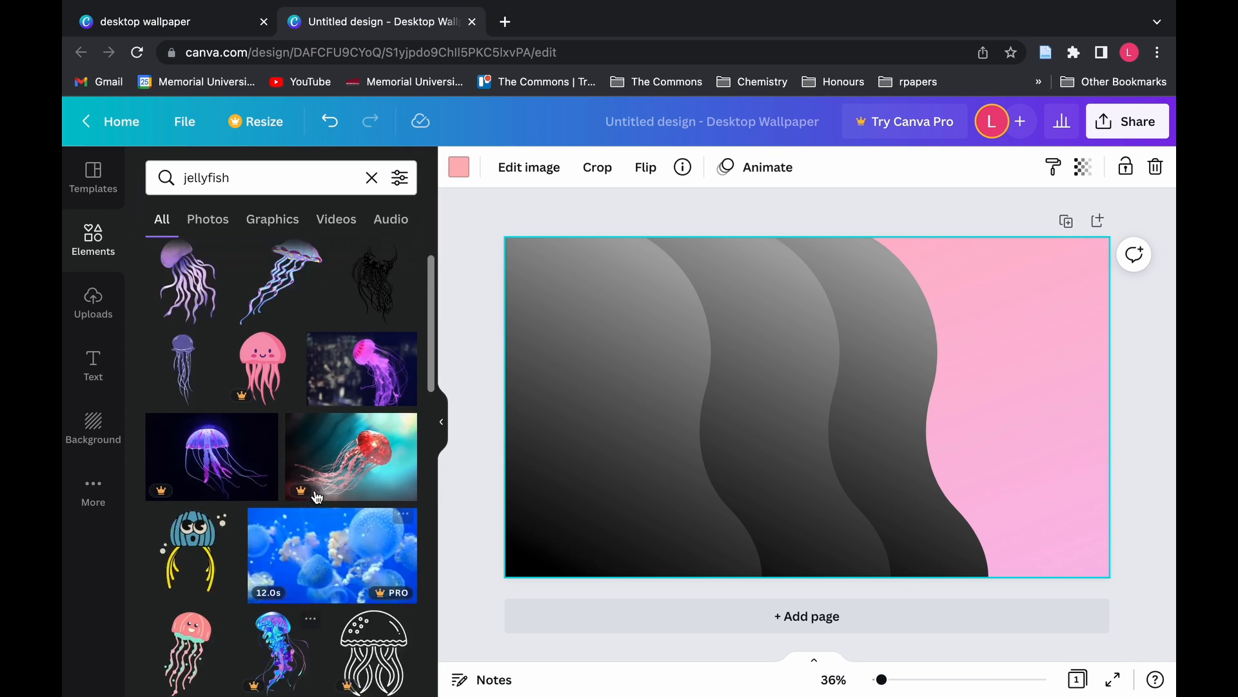
Add the purple watercolor jellyfish from the "jellyfish" elements, position it over the waves and shrink it slightly.
{"action": "scroll", "coordinate": [317, 496], "scroll_direction": "up", "scroll_amount": 1}
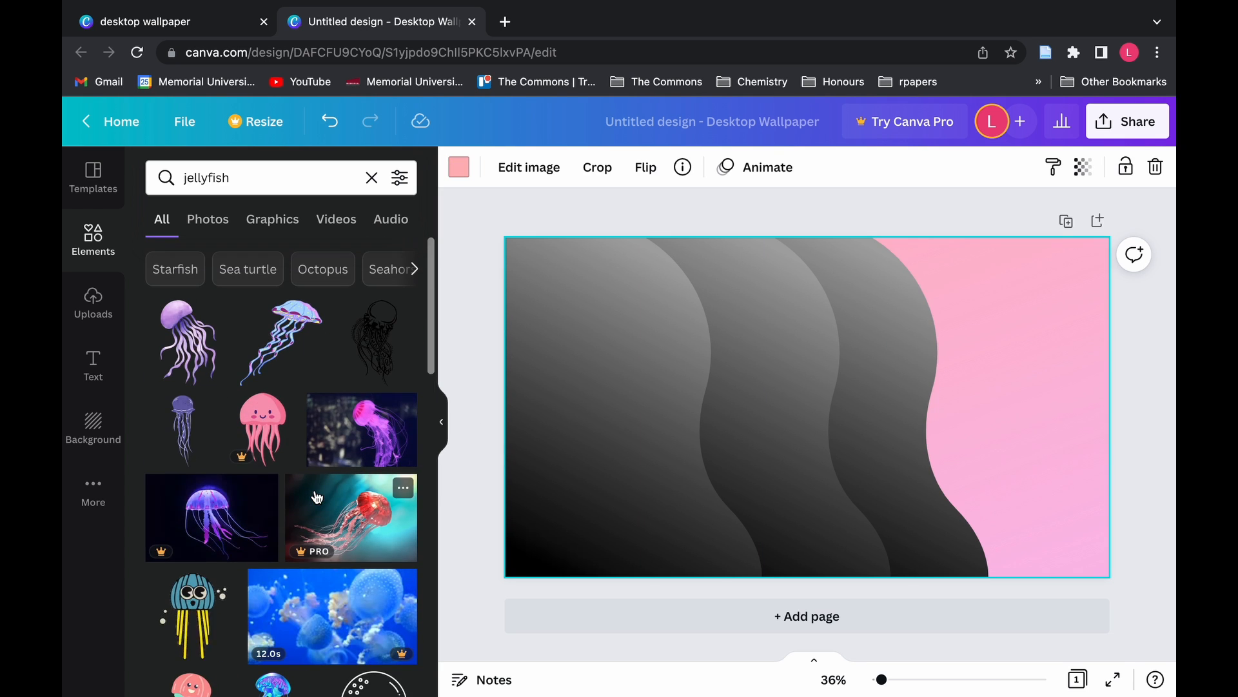
{"action": "left_click", "coordinate": [181, 351]}
{"action": "left_click_drag", "start_coordinate": [832, 403], "coordinate": [740, 401]}
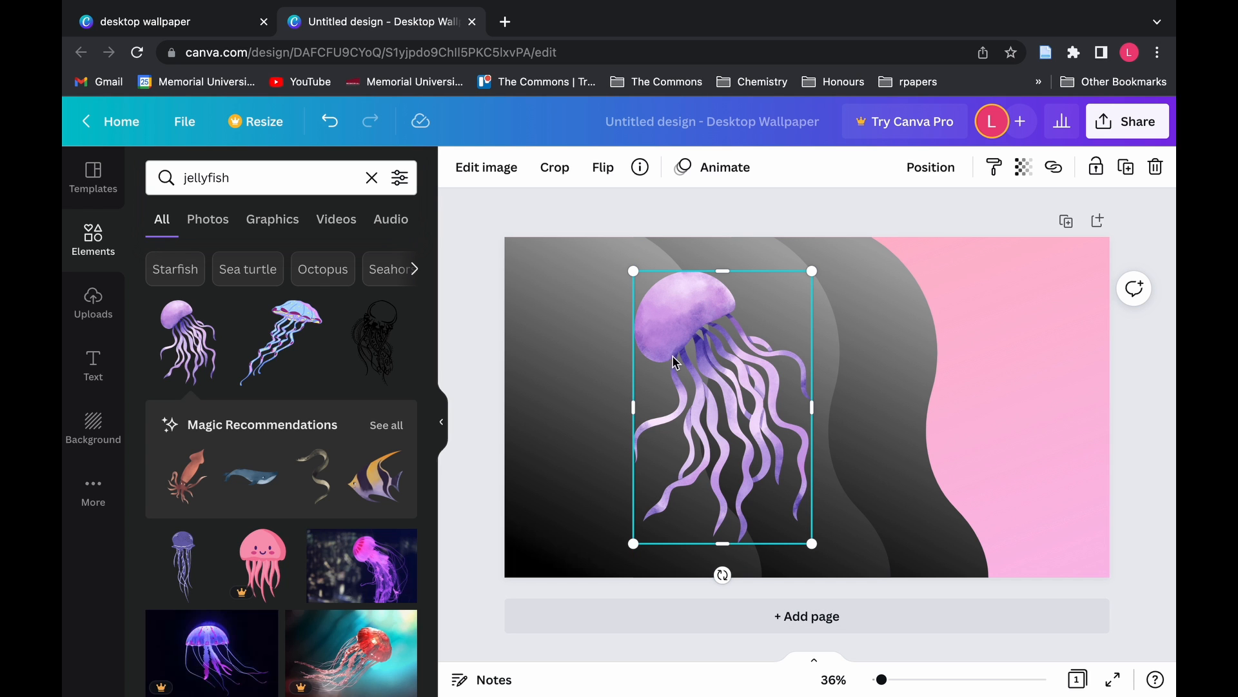
{"action": "mouse_move", "coordinate": [811, 271]}
{"action": "left_mouse_down"}
{"action": "mouse_move", "coordinate": [758, 363]}
{"action": "mouse_move", "coordinate": [802, 287]}
{"action": "left_mouse_up"}
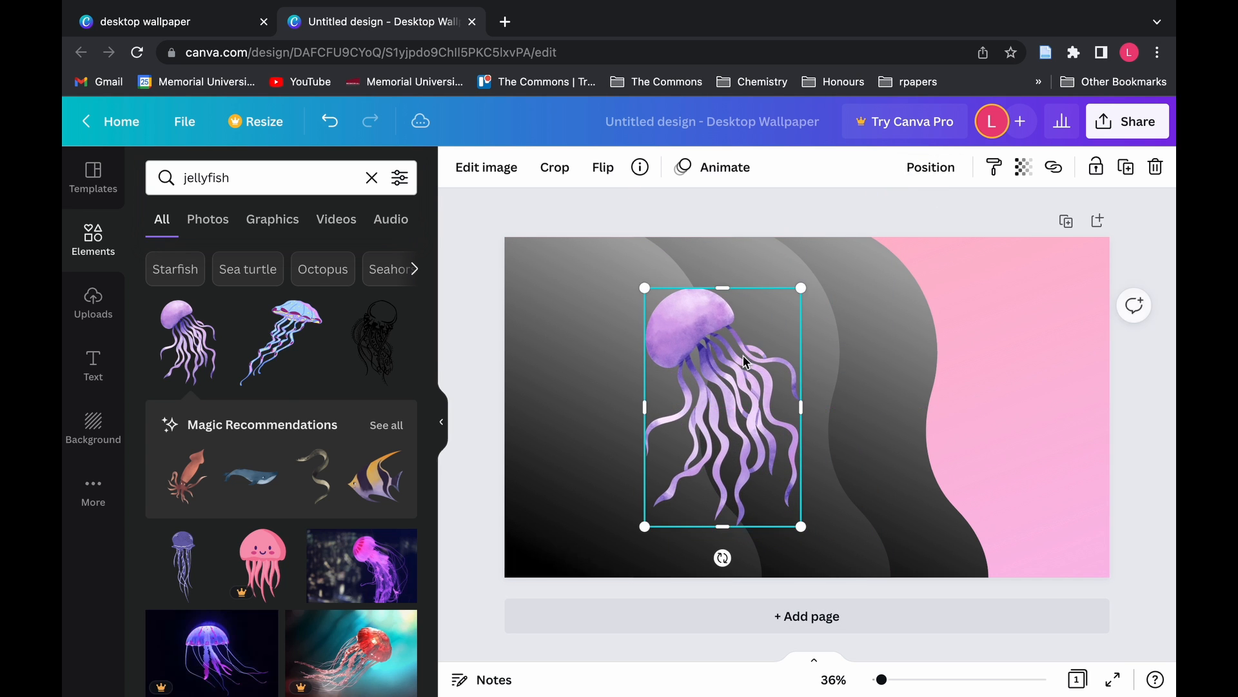
Browse the "jellyfish" element results for more sea creature graphics.
{"action": "scroll", "coordinate": [368, 385], "scroll_direction": "down", "scroll_amount": 6}
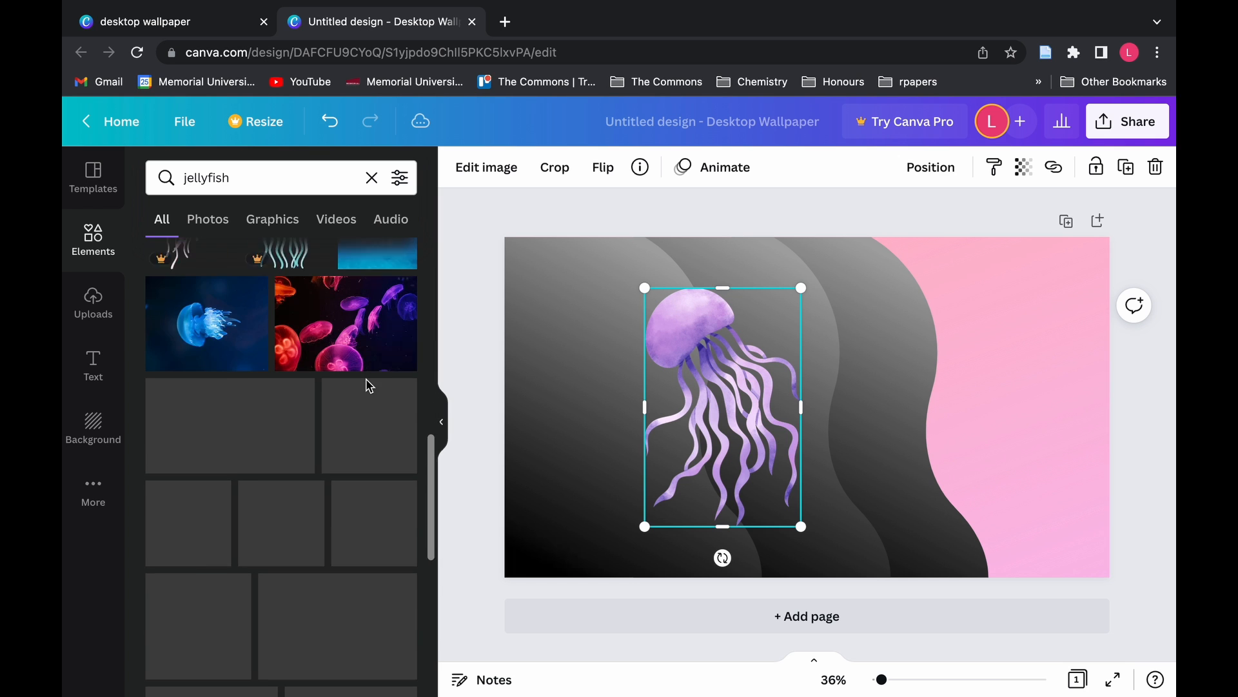
{"action": "scroll", "coordinate": [368, 386], "scroll_direction": "down", "scroll_amount": 8}
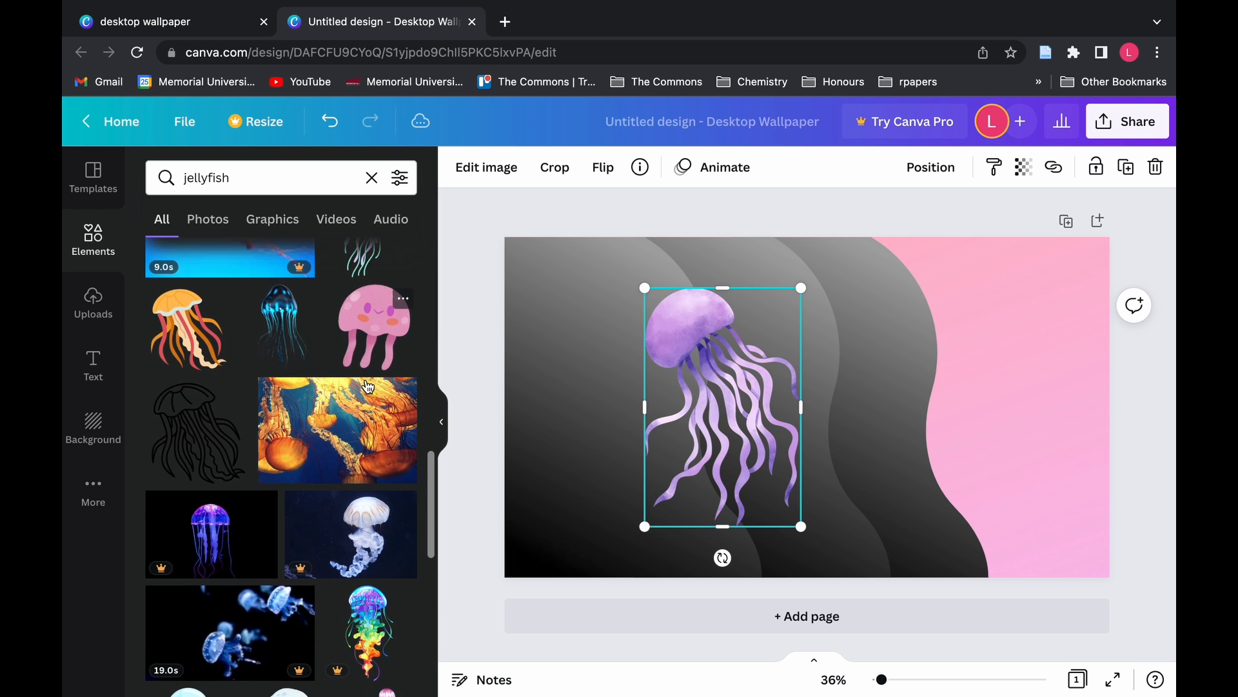
{"action": "scroll", "coordinate": [368, 386], "scroll_direction": "down", "scroll_amount": 3}
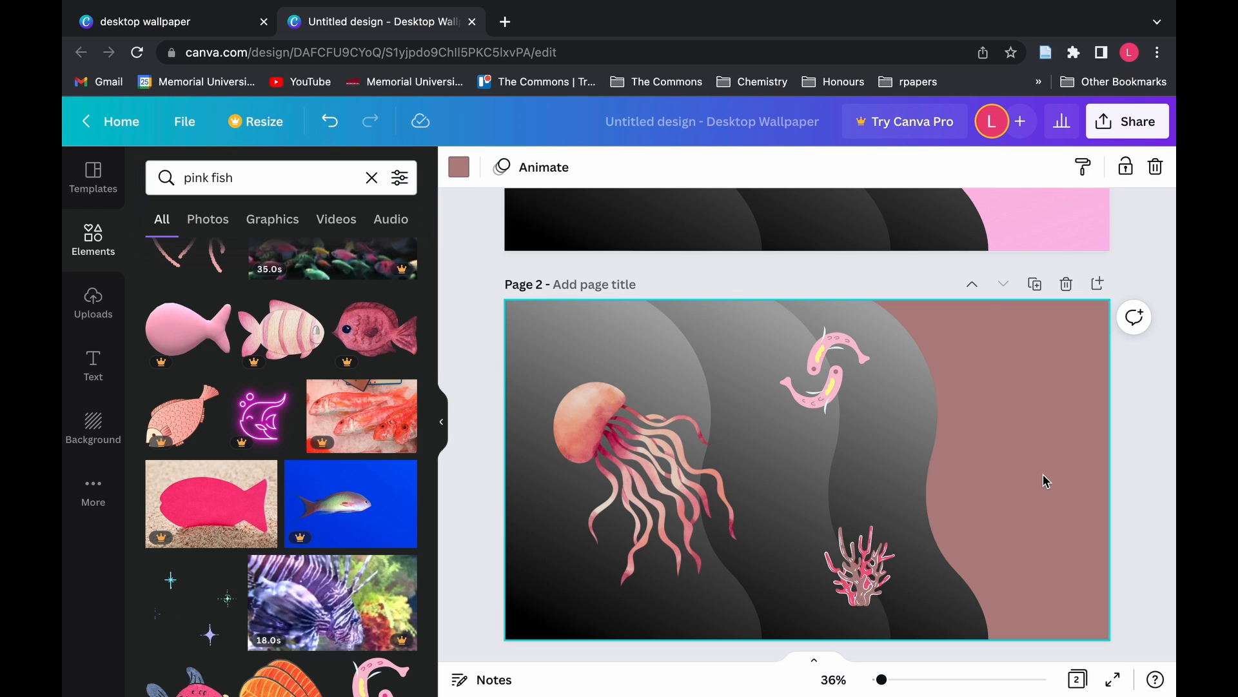
Inspect the editable colours of the coral and pink fish graphics on page 2, including the coral's brown colour.
{"action": "left_click", "coordinate": [875, 579]}
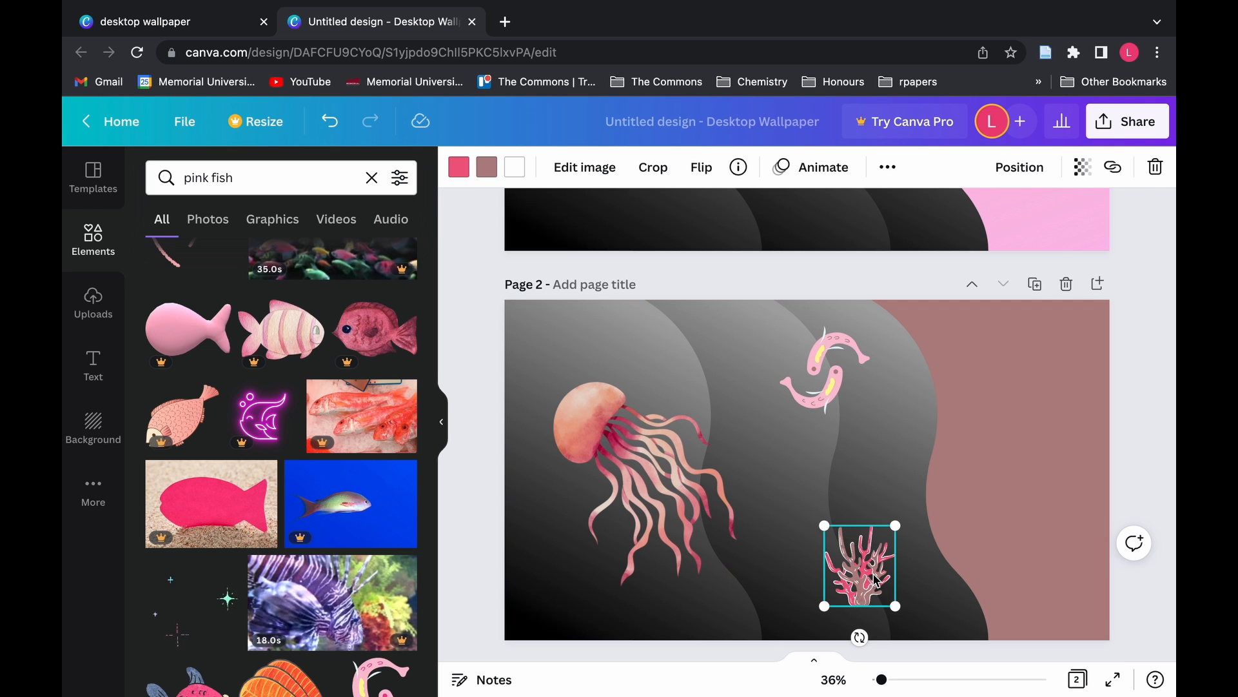
{"action": "left_click", "coordinate": [828, 406]}
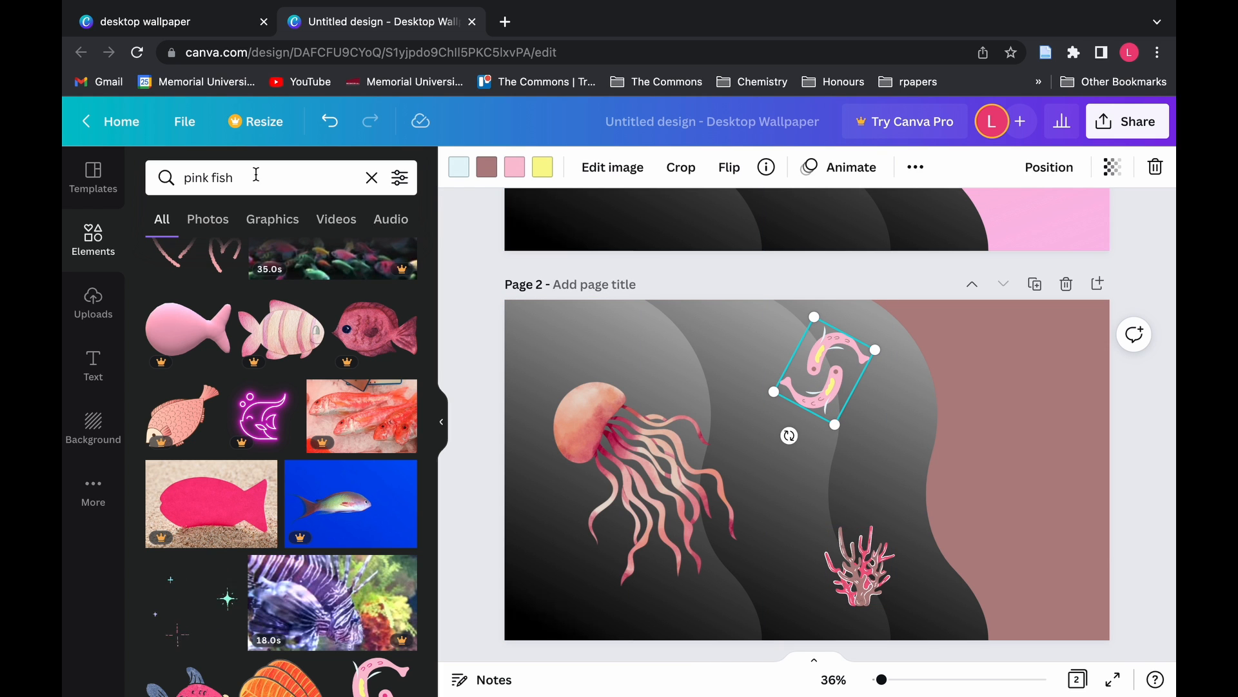
{"action": "scroll", "coordinate": [310, 405], "scroll_direction": "up", "scroll_amount": 5}
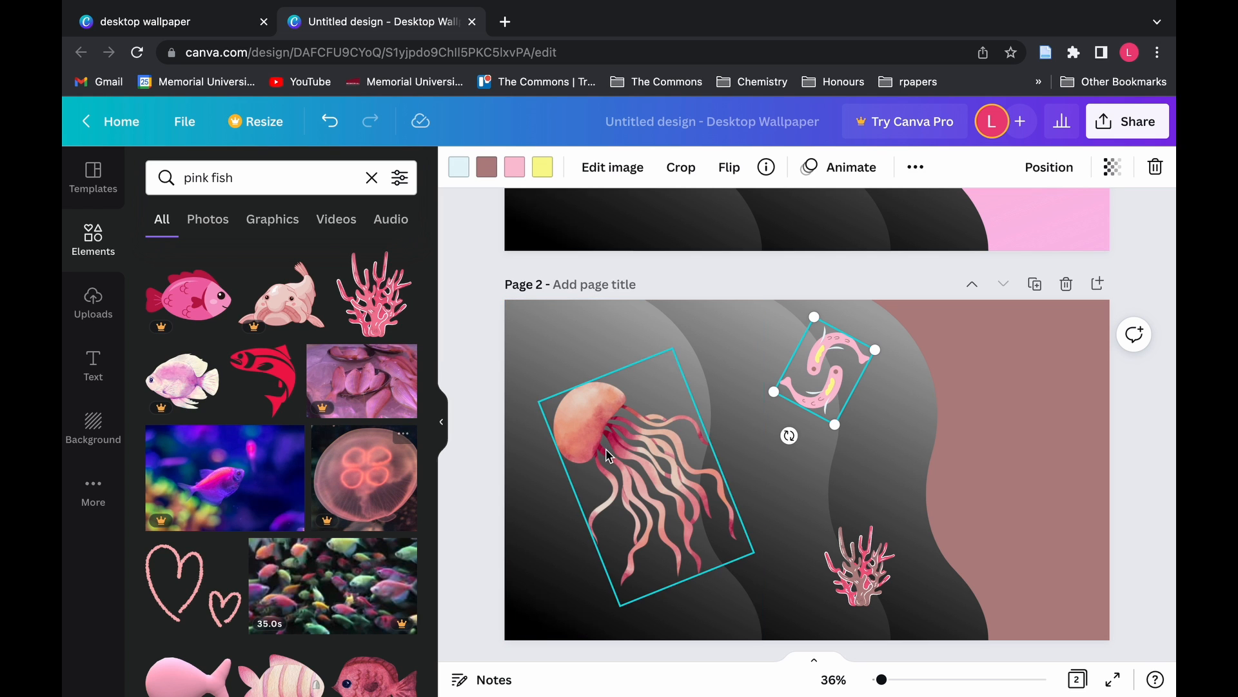
{"action": "left_click", "coordinate": [857, 572]}
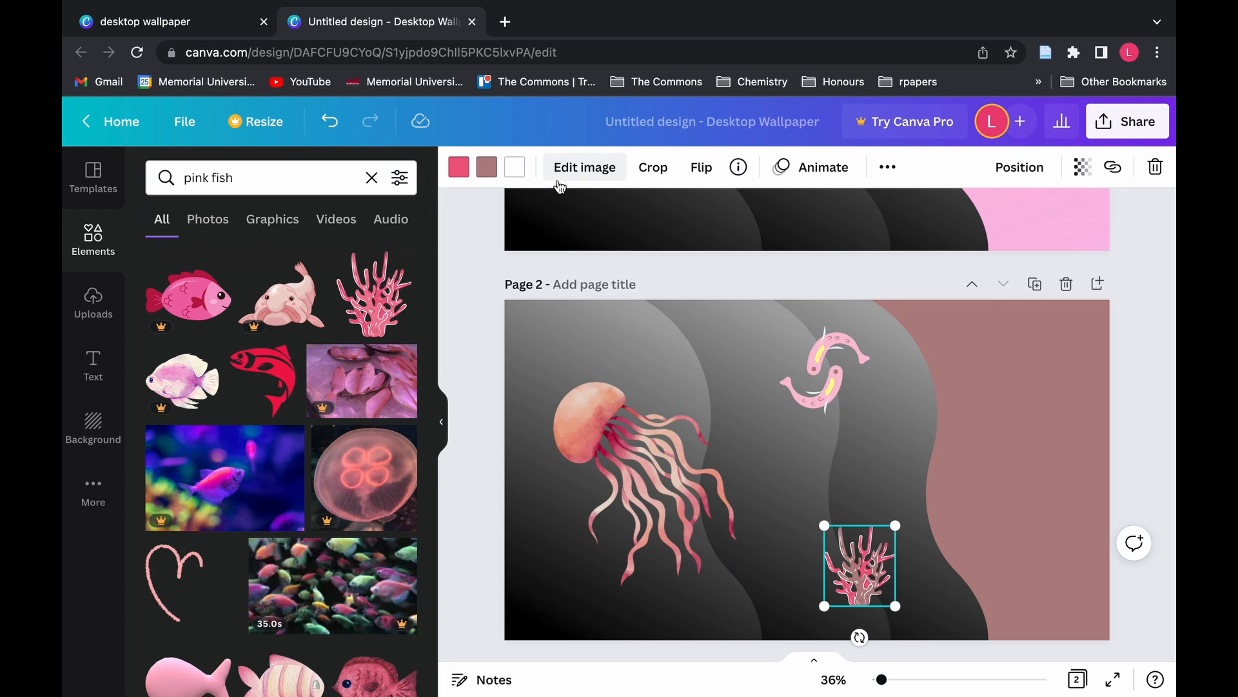
{"action": "left_click", "coordinate": [486, 167]}
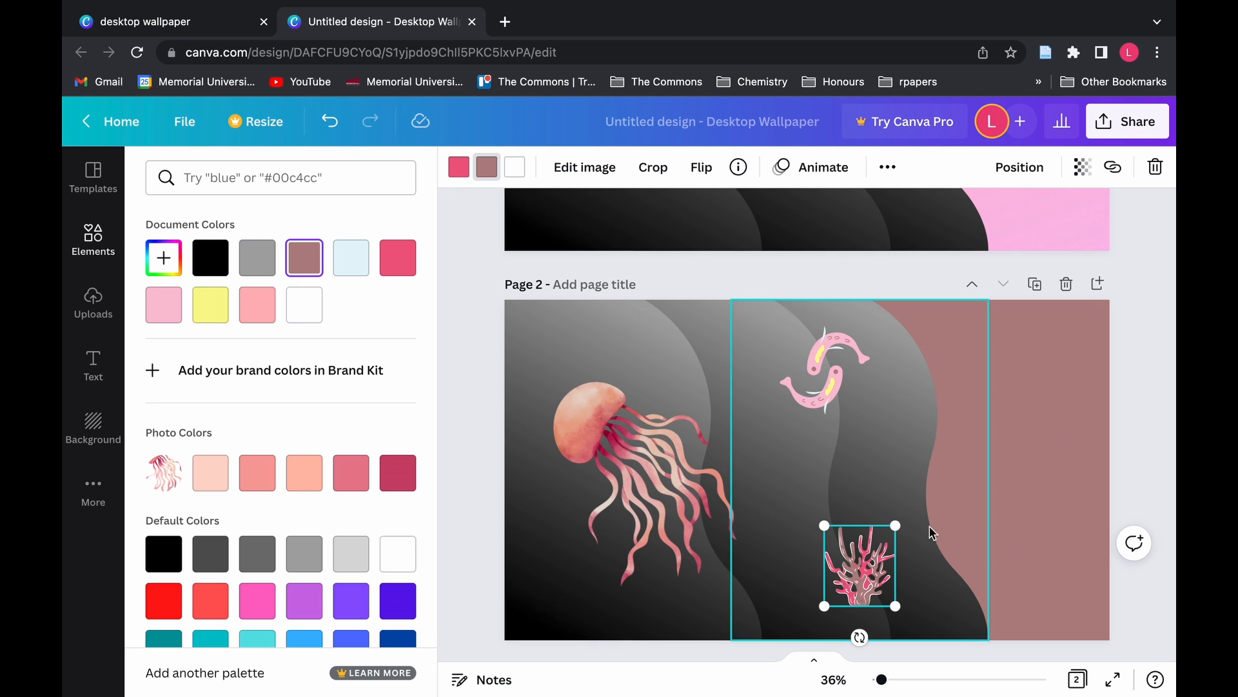
{"action": "left_click", "coordinate": [830, 404]}
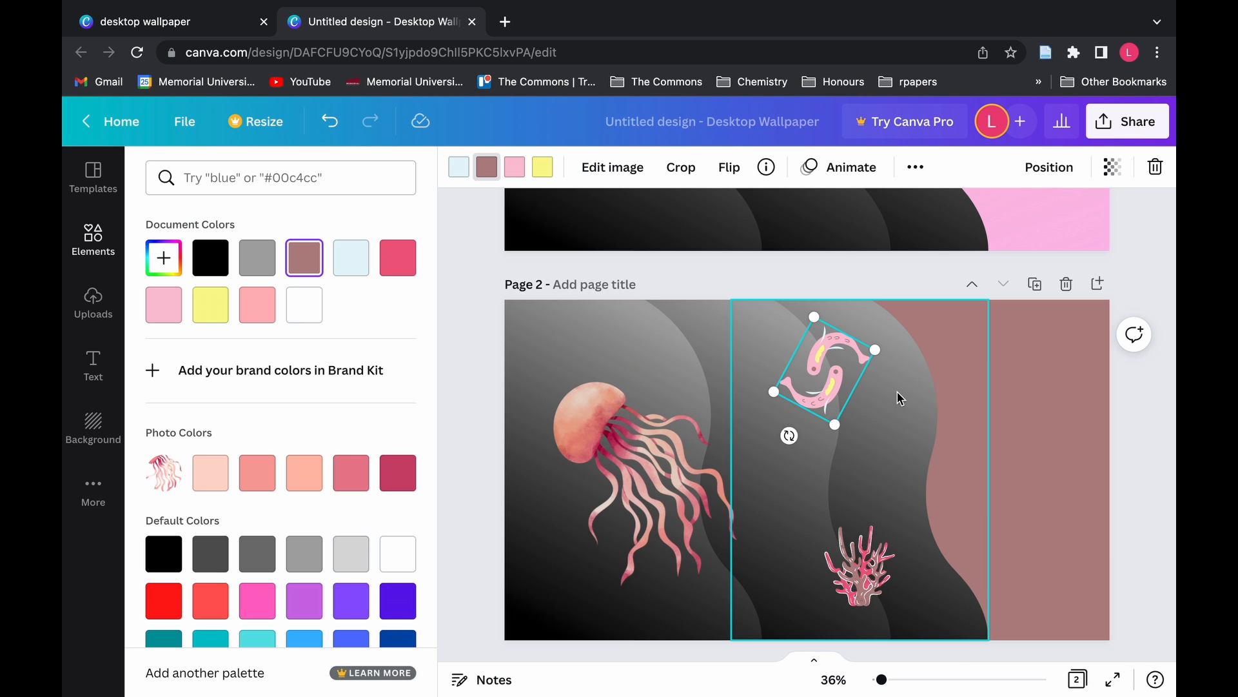
Compare the jellyfish with the pink fish graphic on page 2 and review the jellyfish's image editing options.
{"action": "left_click", "coordinate": [578, 440]}
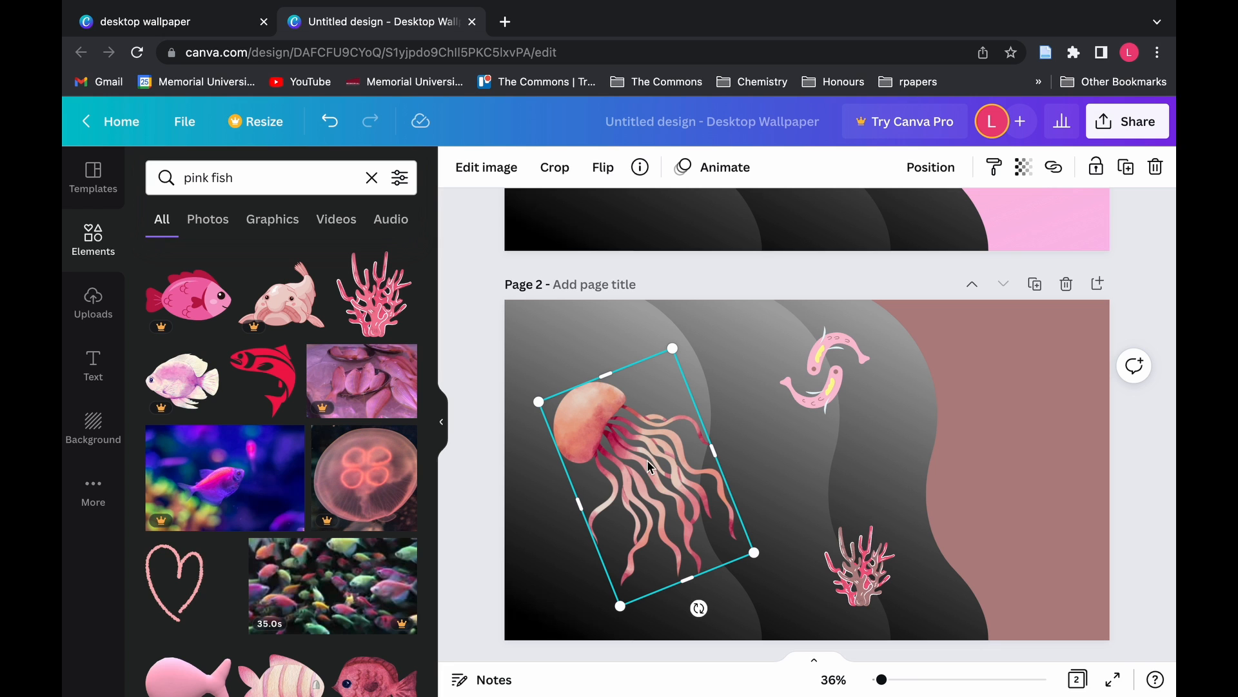
{"action": "left_click", "coordinate": [820, 387]}
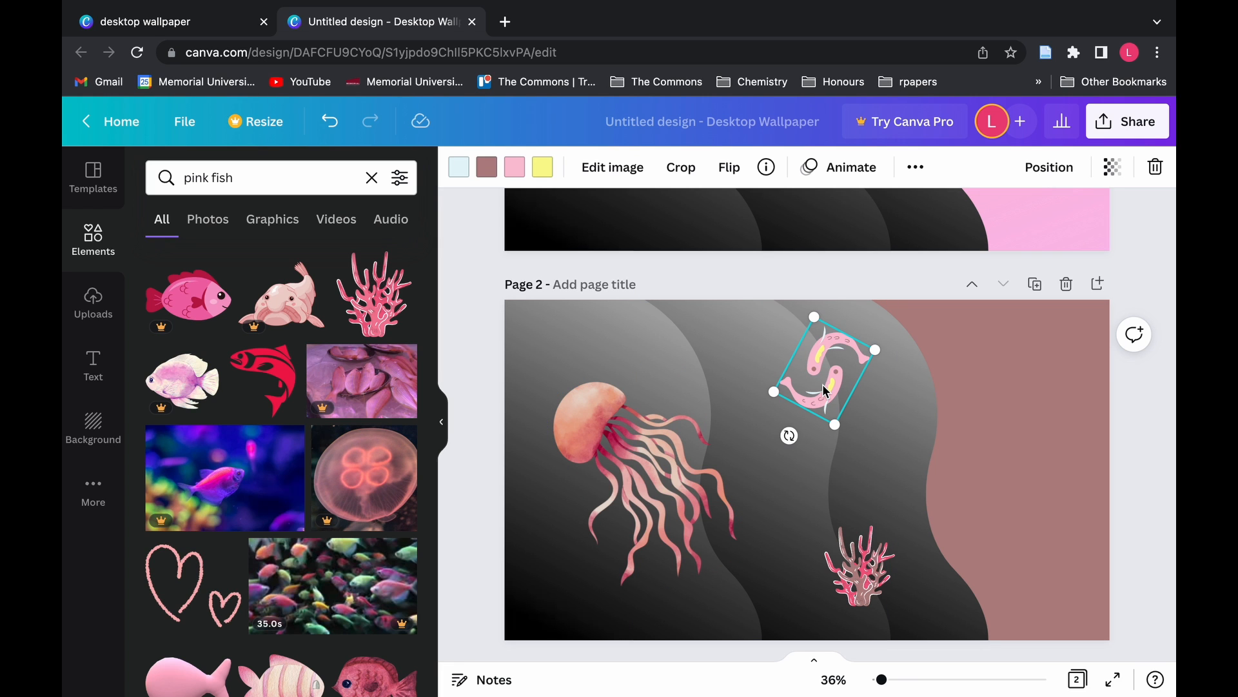
{"action": "left_click", "coordinate": [595, 423]}
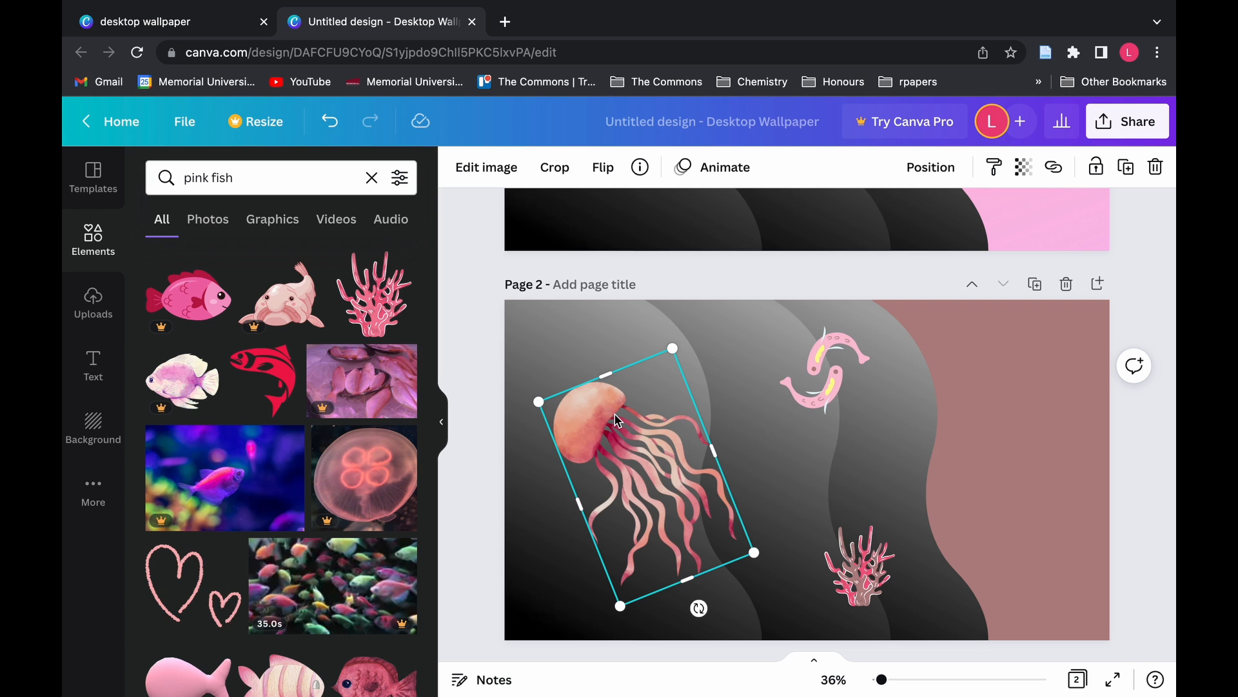
{"action": "left_click", "coordinate": [484, 178]}
{"action": "scroll", "coordinate": [318, 452], "scroll_direction": "down", "scroll_amount": 2}
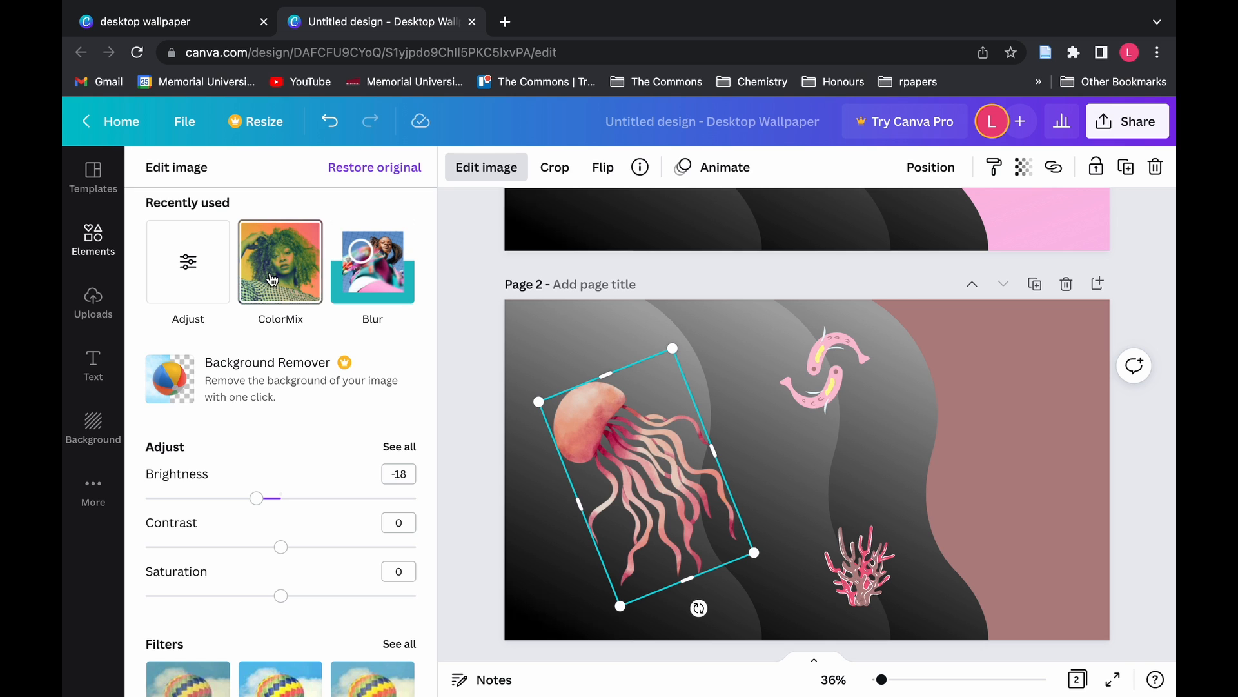
{"action": "left_click", "coordinate": [1087, 498]}
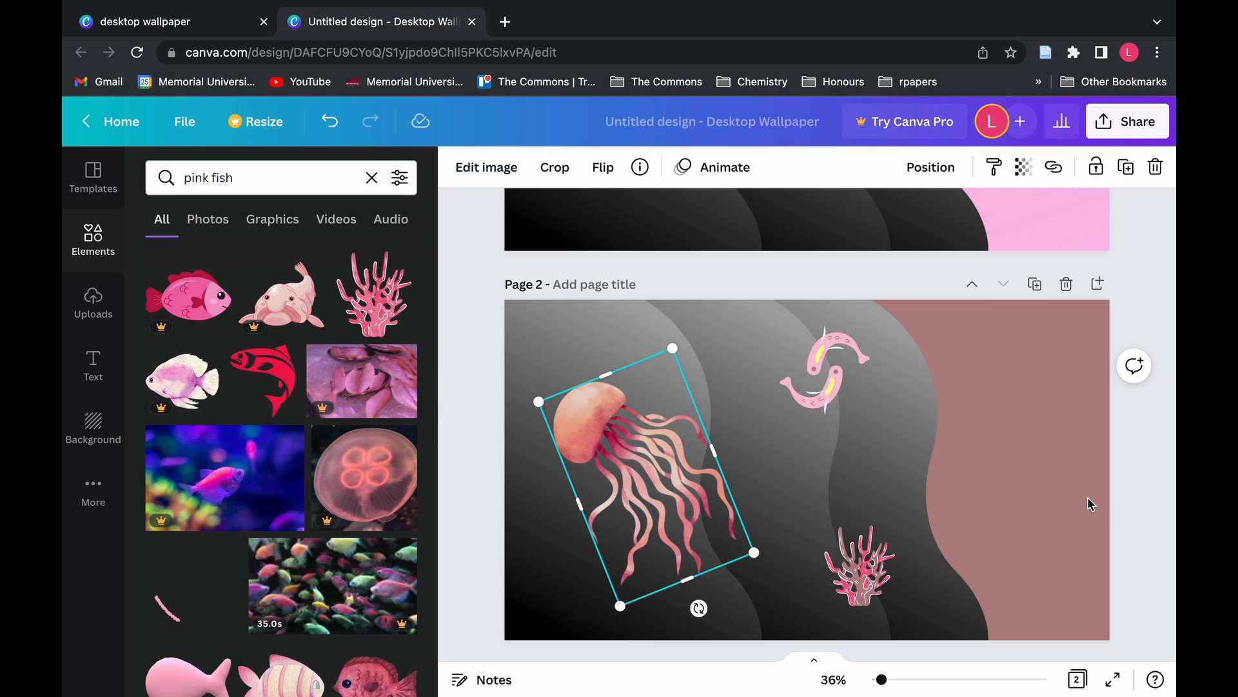
{"action": "left_click", "coordinate": [1038, 507]}
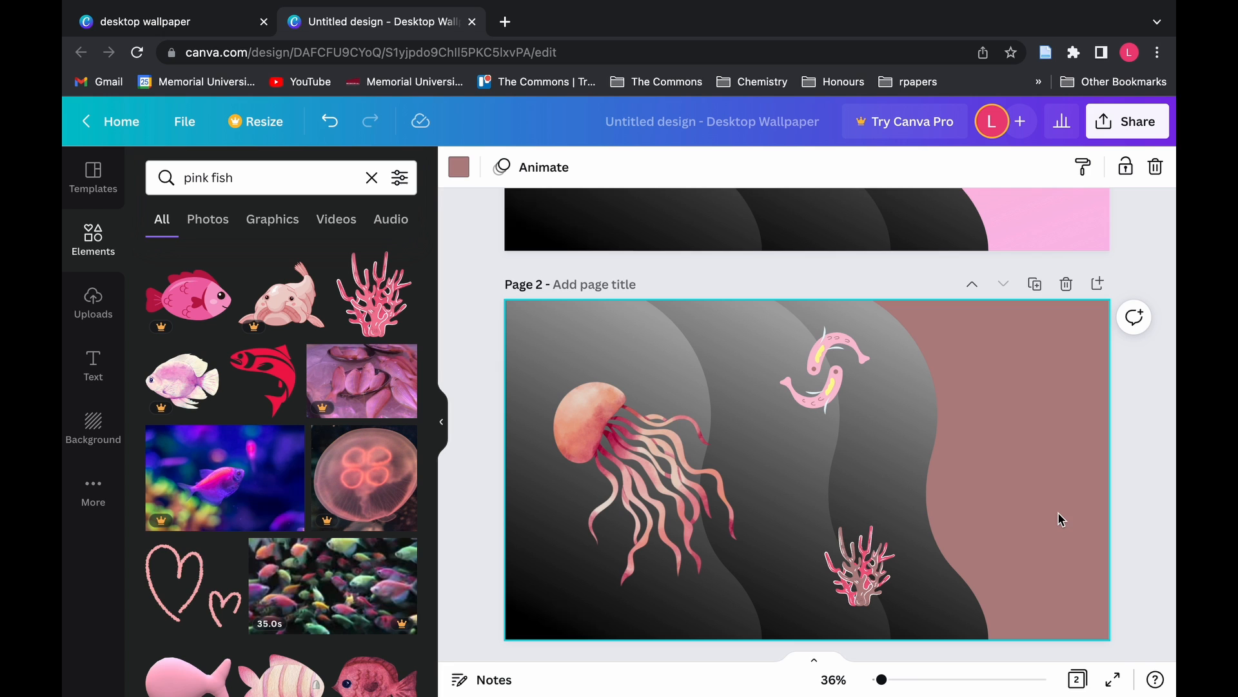
{"action": "scroll", "coordinate": [1041, 512], "scroll_direction": "down", "scroll_amount": 1}
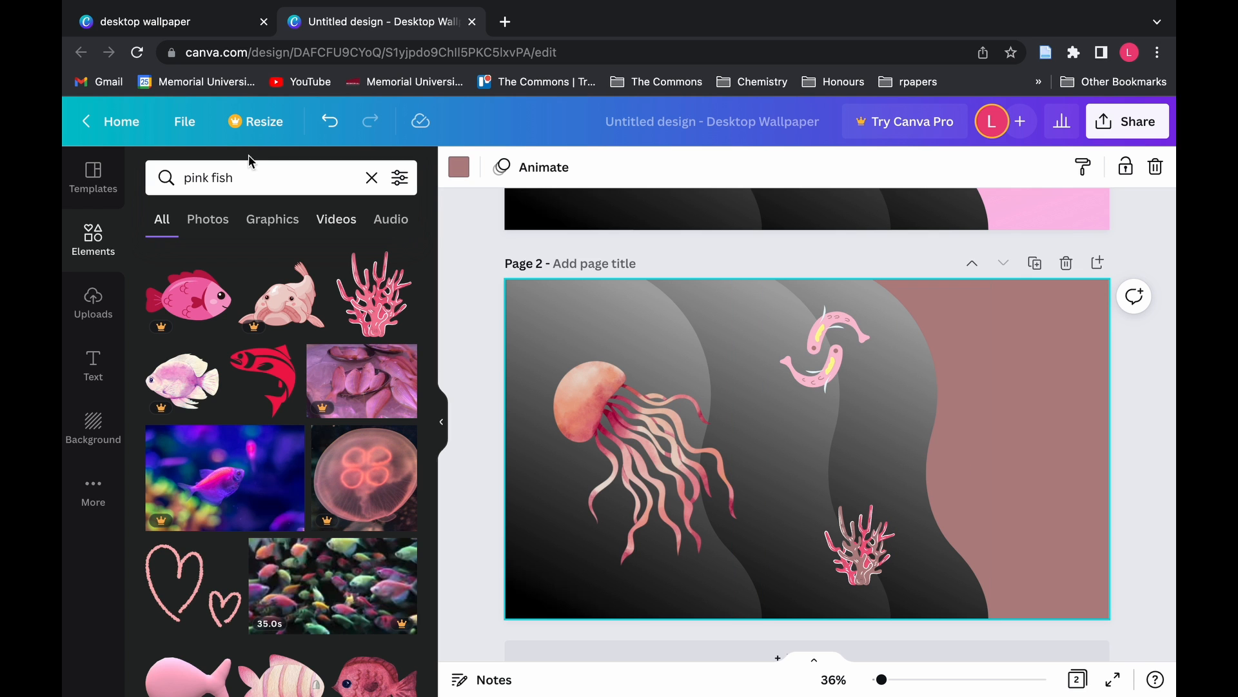
Download only page 2 of the design as a PNG at 1920 × 1080 px.
{"action": "left_click", "coordinate": [185, 122]}
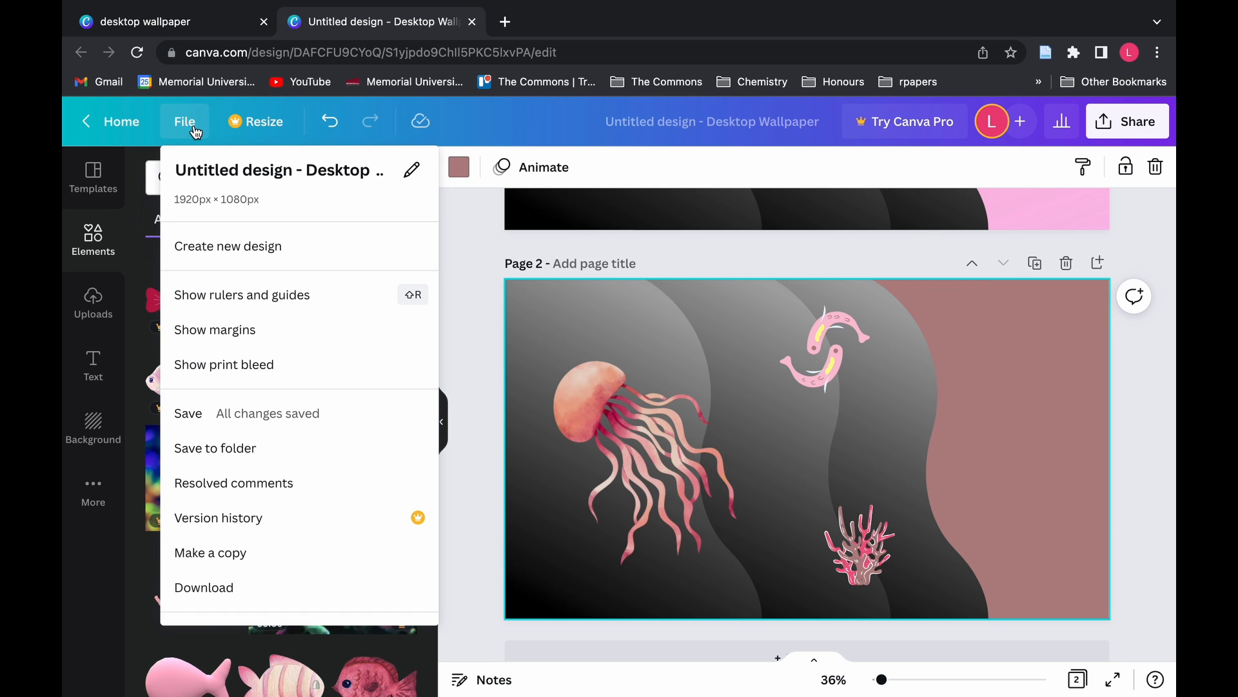
{"action": "left_click", "coordinate": [215, 586]}
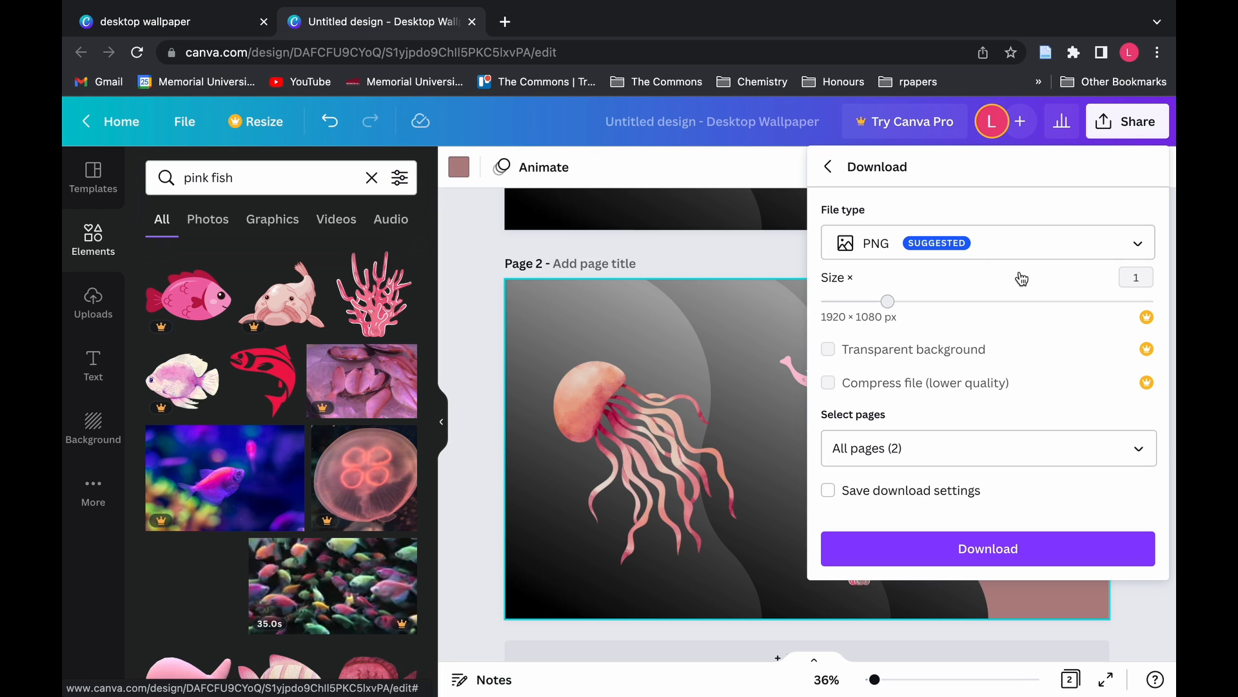
{"action": "left_click", "coordinate": [977, 564]}
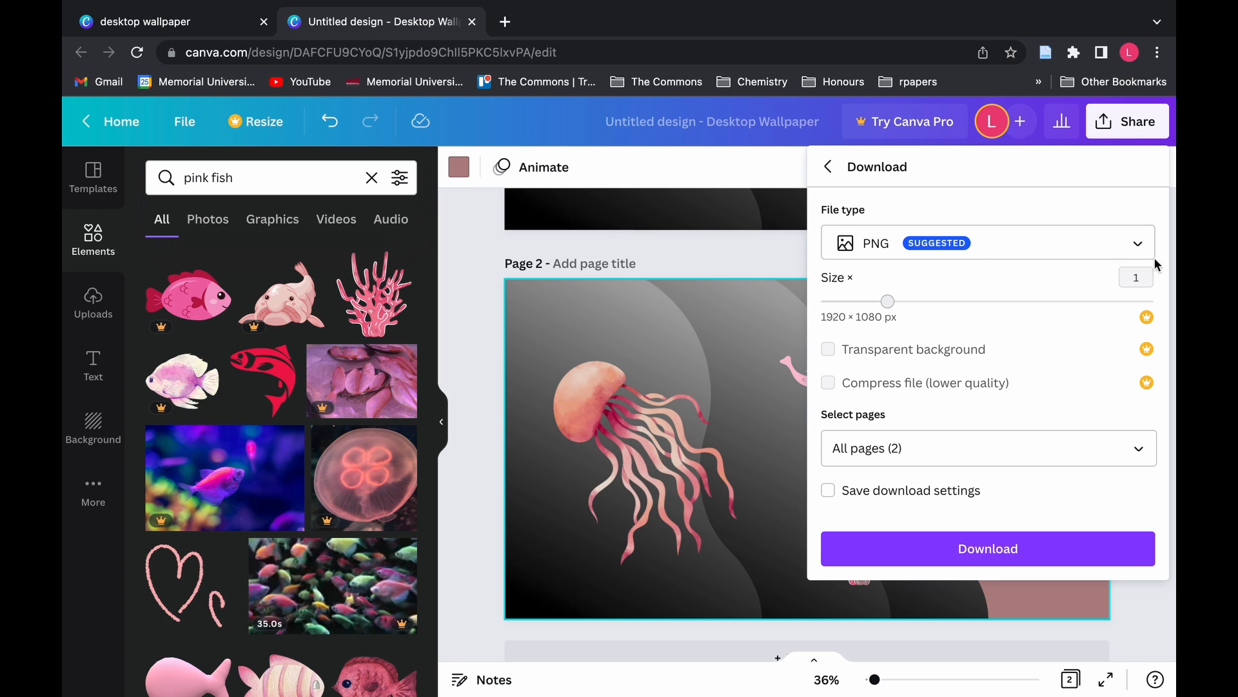
{"action": "left_click", "coordinate": [1081, 448]}
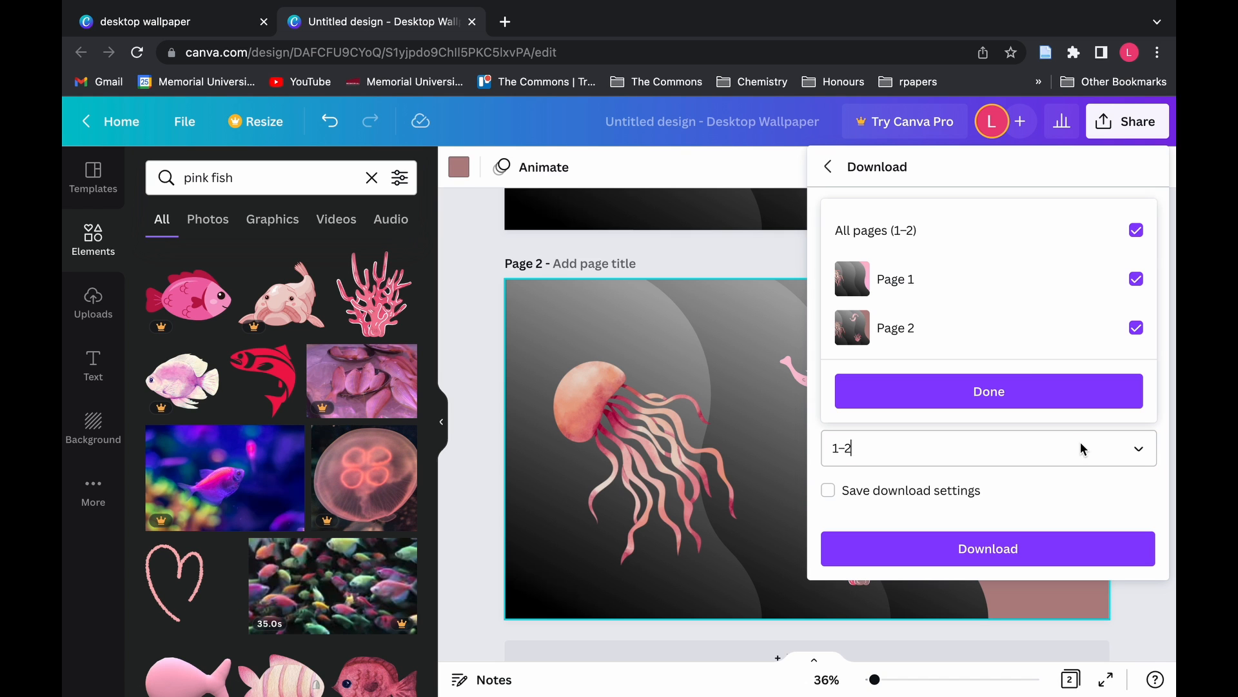
{"action": "left_click", "coordinate": [1136, 279]}
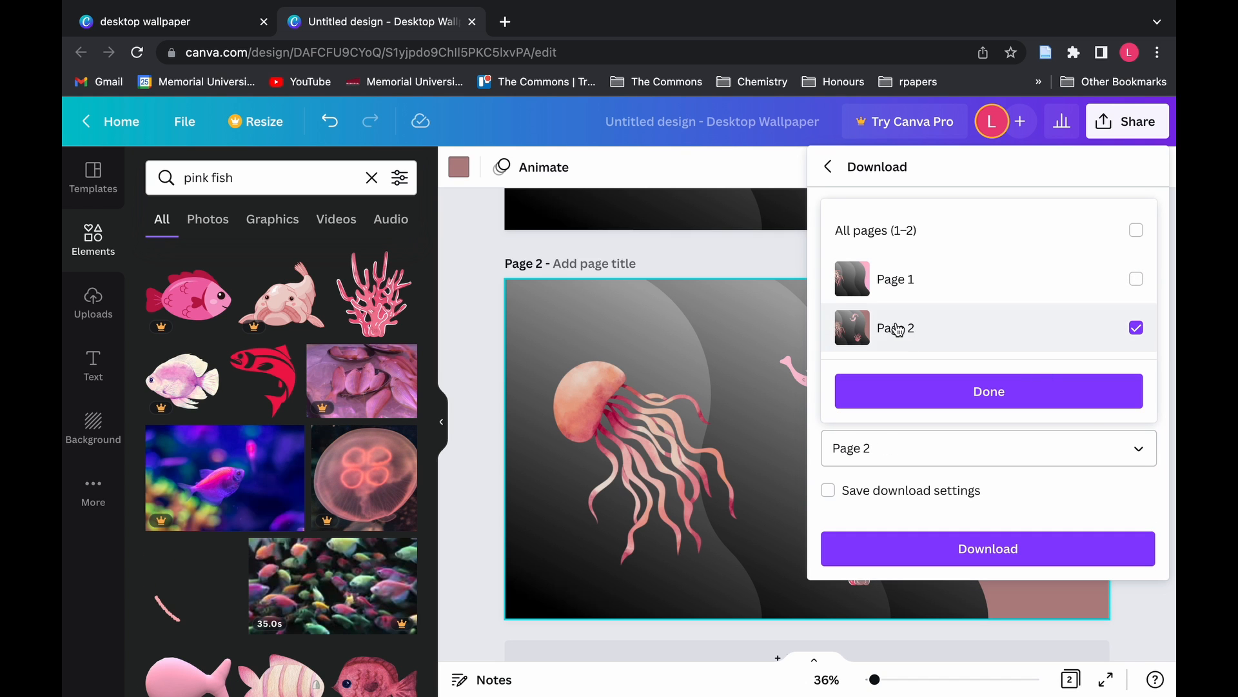
{"action": "left_click", "coordinate": [974, 395]}
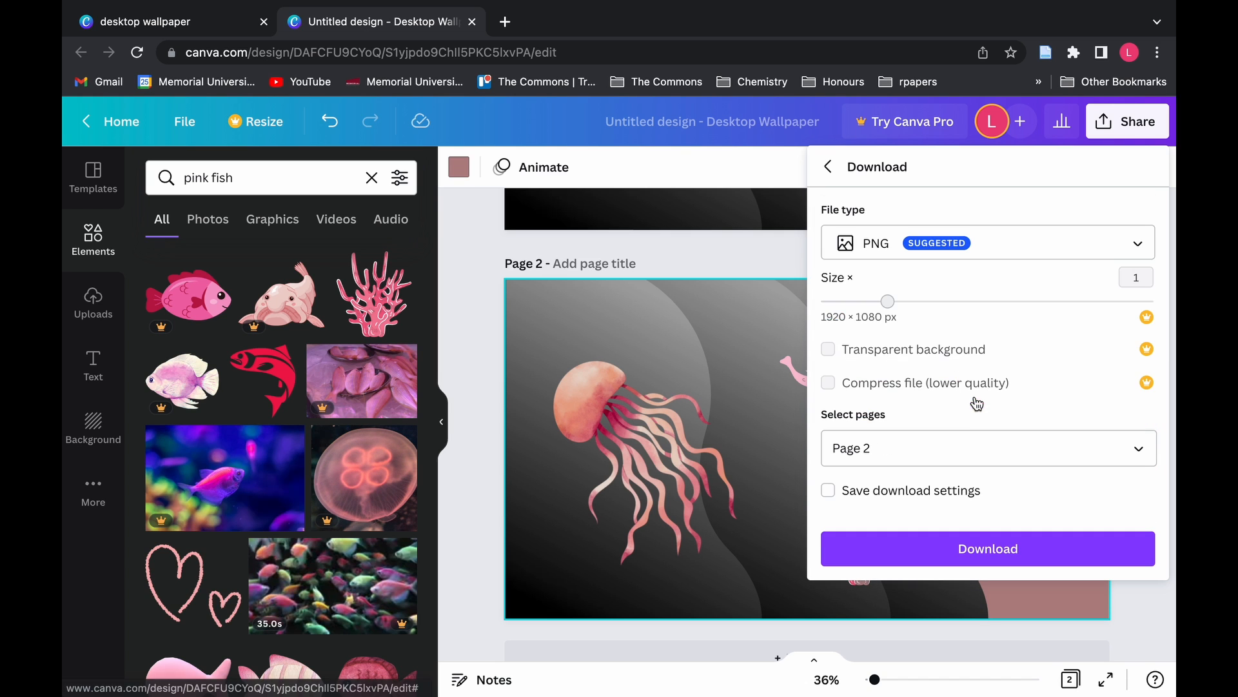
{"action": "left_click", "coordinate": [966, 556]}
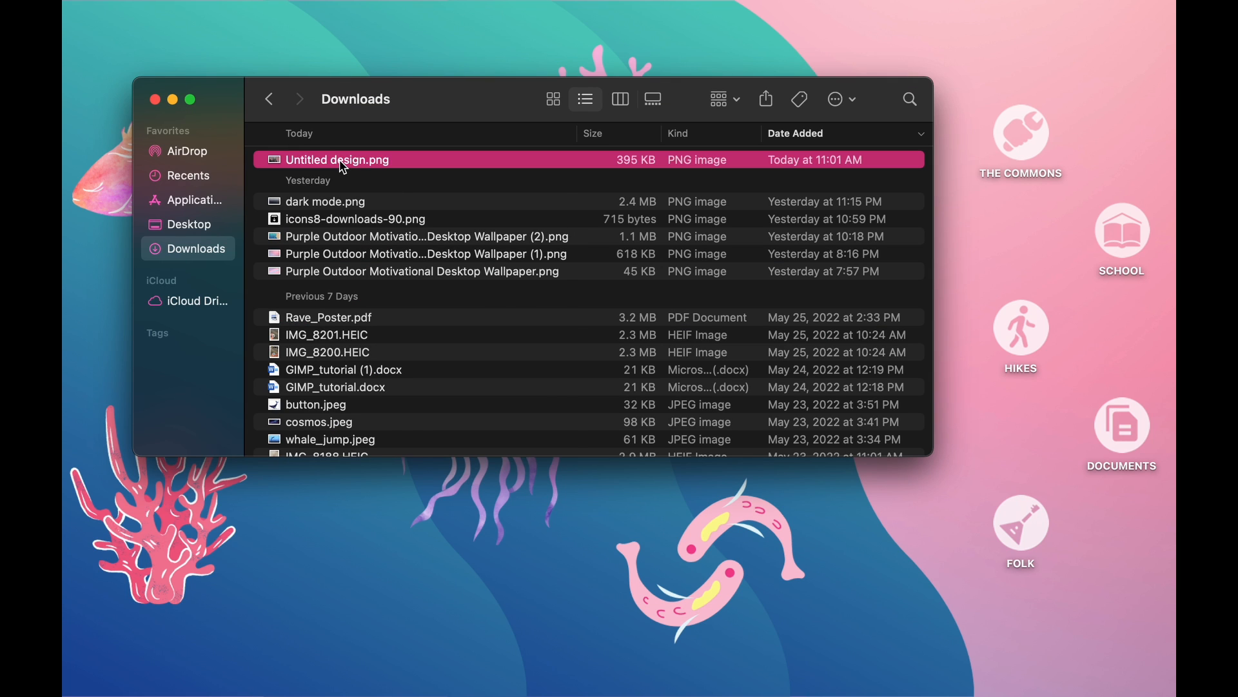
Set "Untitled design.png" from the Downloads folder as the desktop picture and clear the Finder window out of view.
{"action": "right_click", "coordinate": [344, 168]}
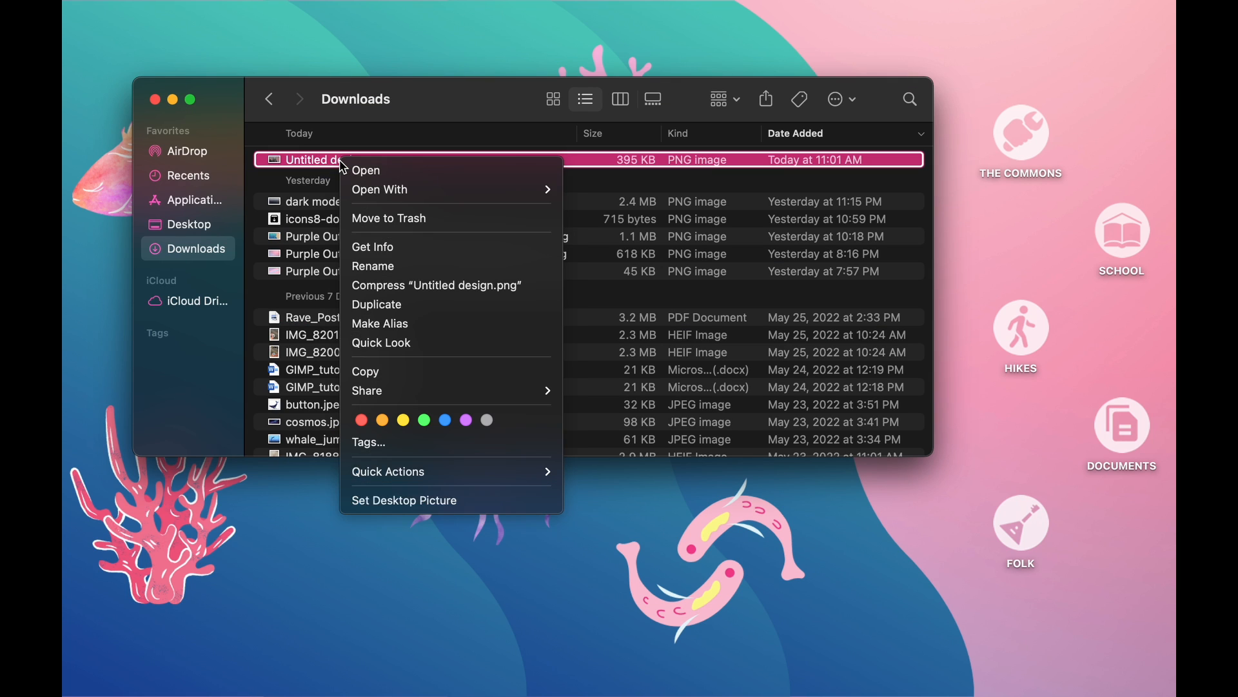
{"action": "left_click", "coordinate": [423, 505]}
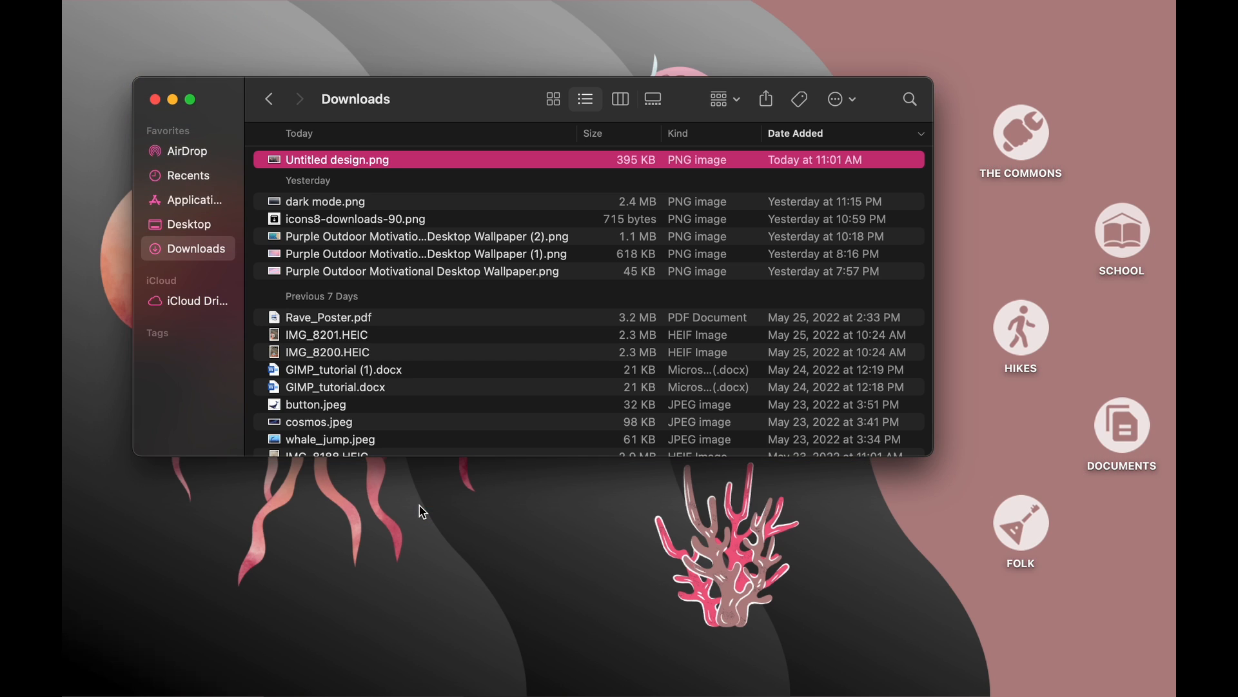
{"action": "left_click_drag", "start_coordinate": [461, 113], "coordinate": [565, 691]}
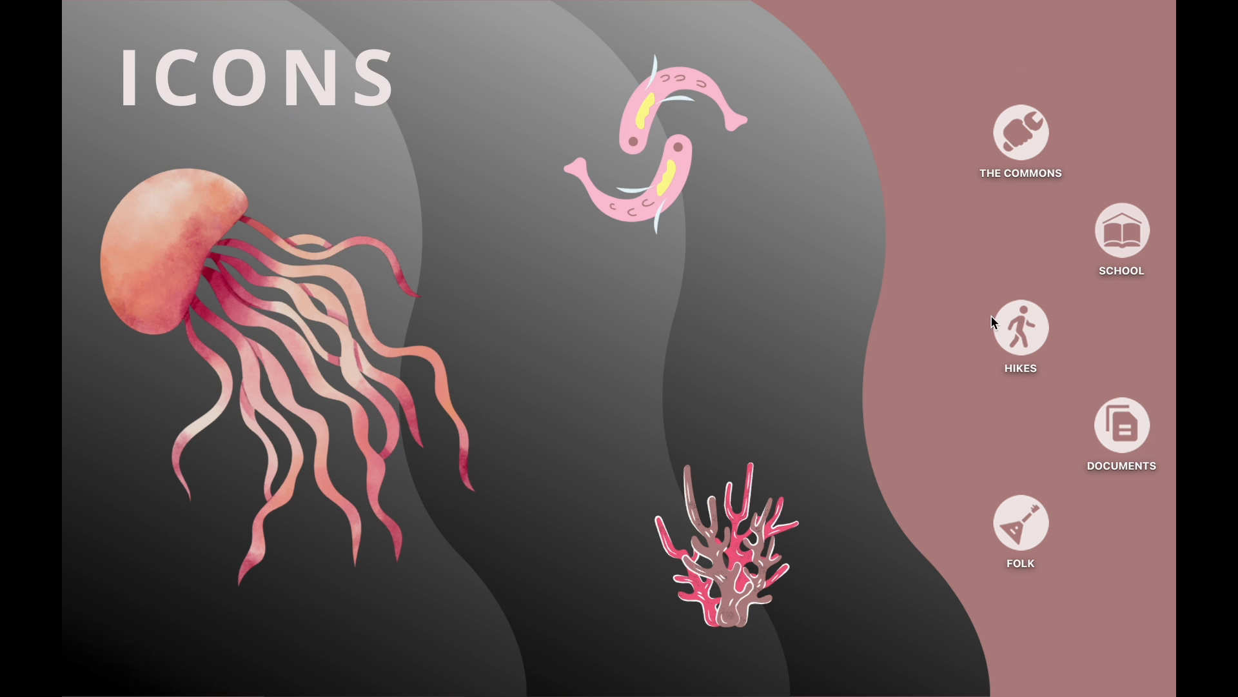
Examine the custom folder icons against the new wallpaper, including FOLK, HIKES, SCHOOL and THE COMMONS.
{"action": "left_click", "coordinate": [1008, 514]}
{"action": "left_click", "coordinate": [1024, 380]}
{"action": "left_click", "coordinate": [1027, 324]}
{"action": "left_click", "coordinate": [1126, 219]}
{"action": "left_click", "coordinate": [1035, 142]}
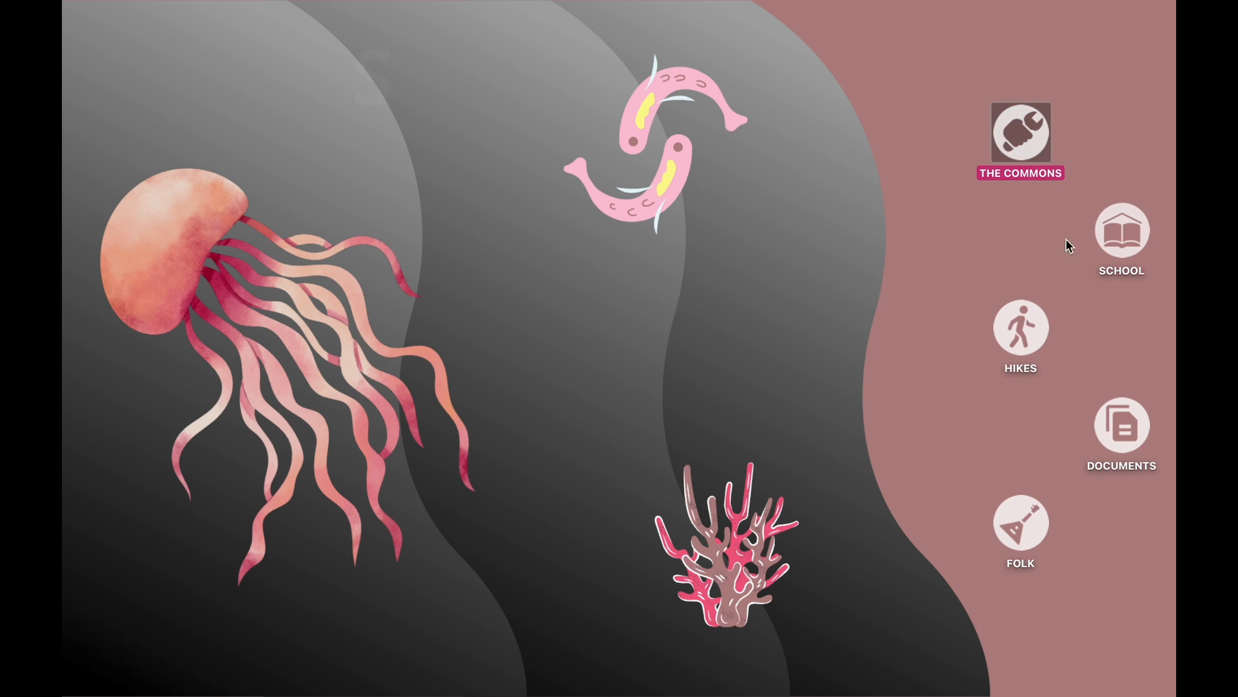
{"action": "left_click", "coordinate": [1025, 319]}
{"action": "left_click", "coordinate": [980, 241]}
Switch back to Chrome and search Google for "get icons for free" in a new tab.
{"action": "mouse_move", "coordinate": [416, 694]}
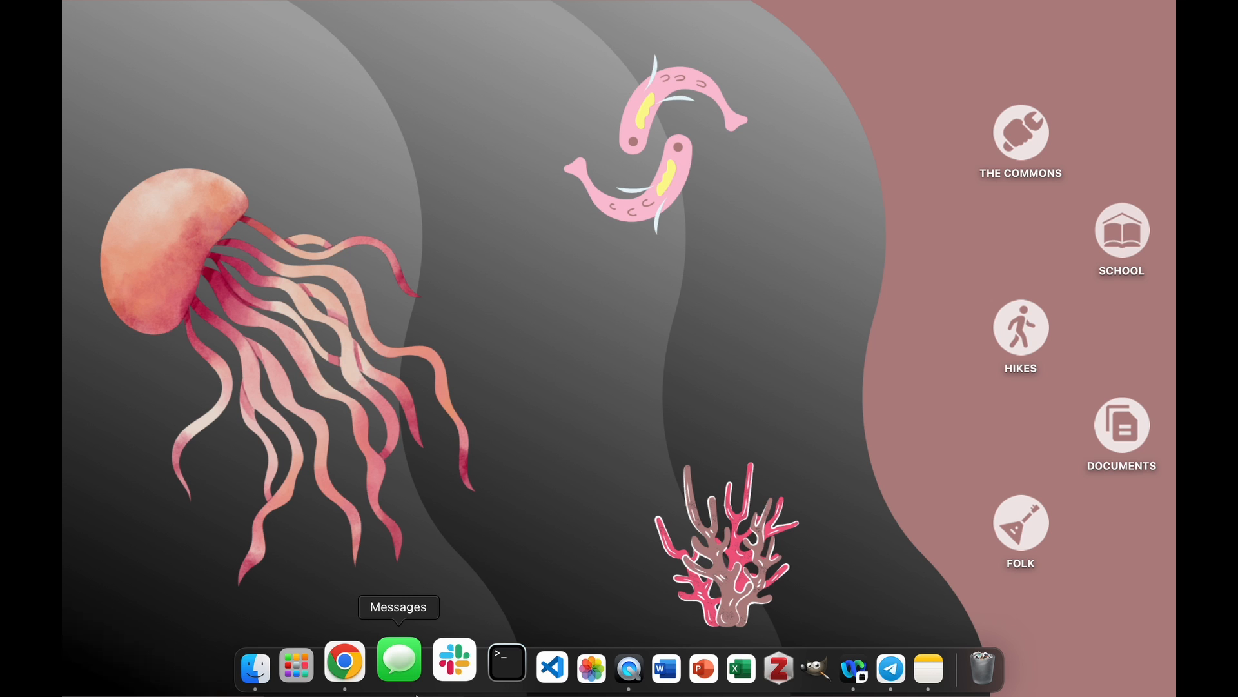
{"action": "left_click", "coordinate": [347, 663]}
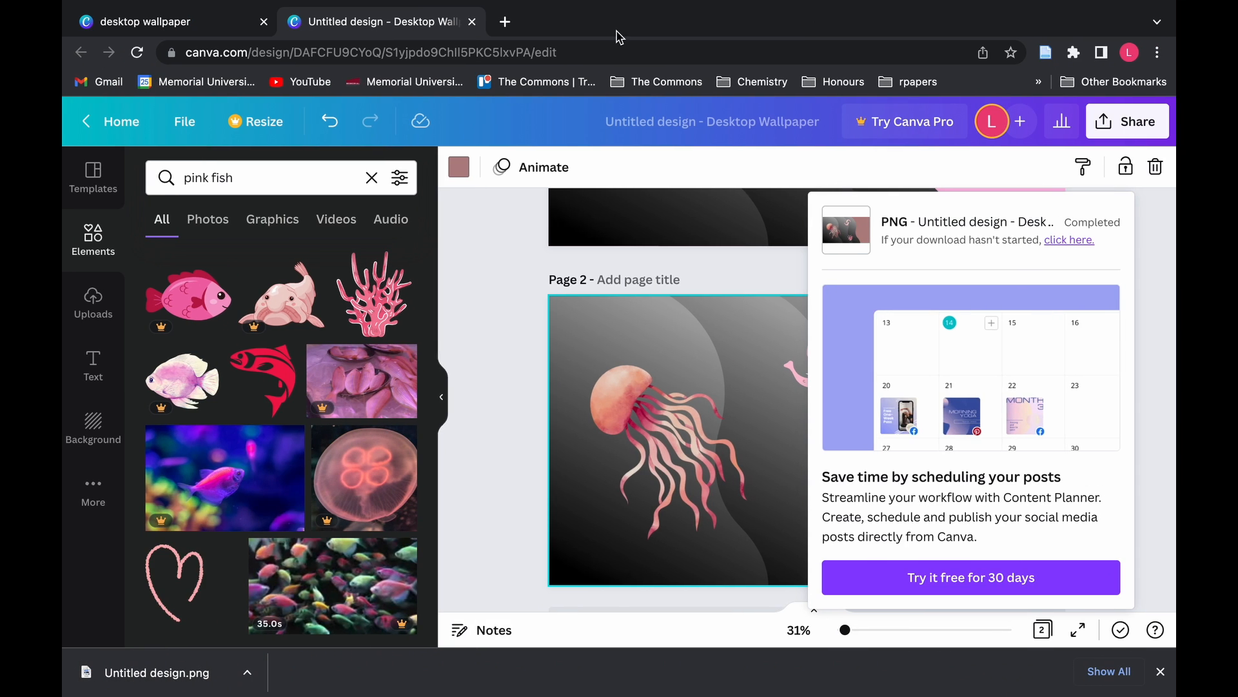
{"action": "left_click", "coordinate": [505, 21]}
{"action": "left_click", "coordinate": [490, 55]}
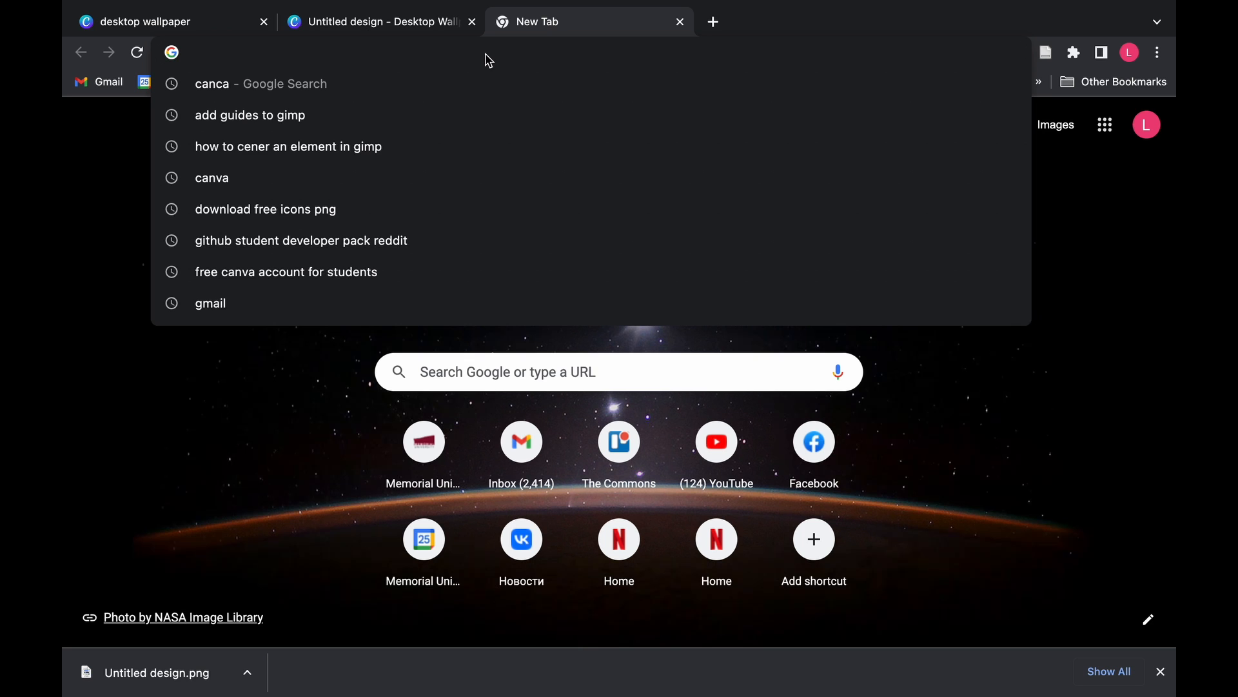
{"action": "type", "text": "get icons "}
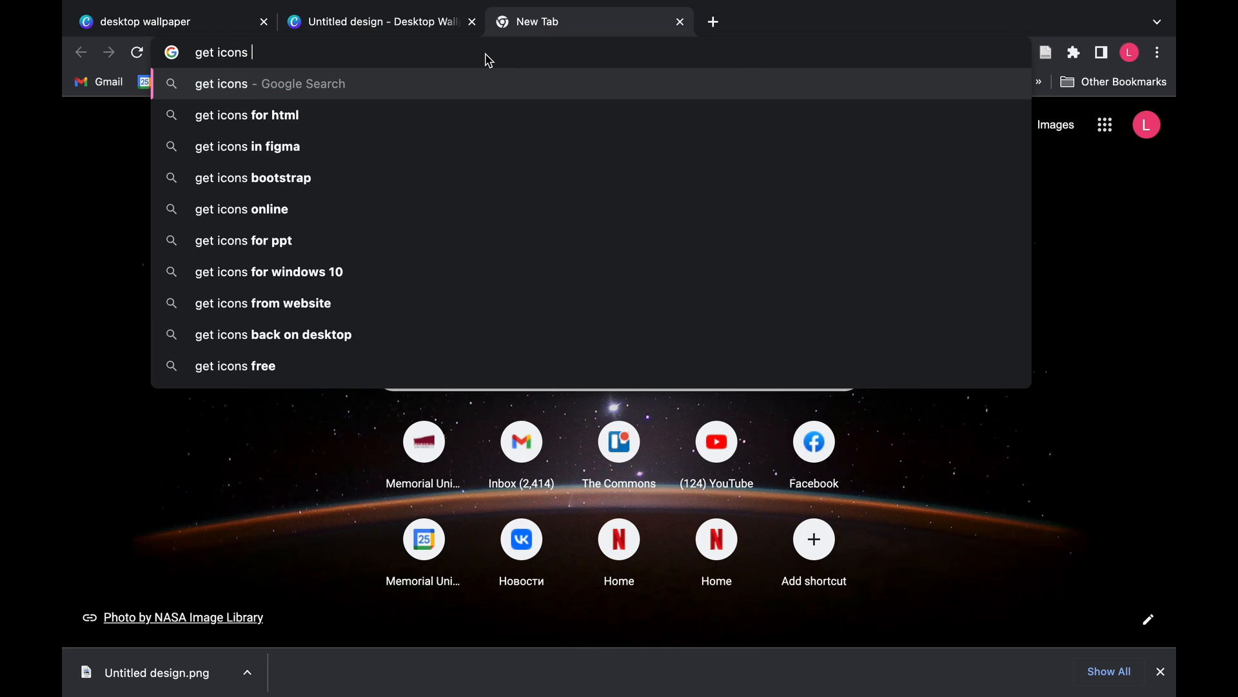
{"action": "type", "text": "for free"}
{"action": "key", "text": "Return"}
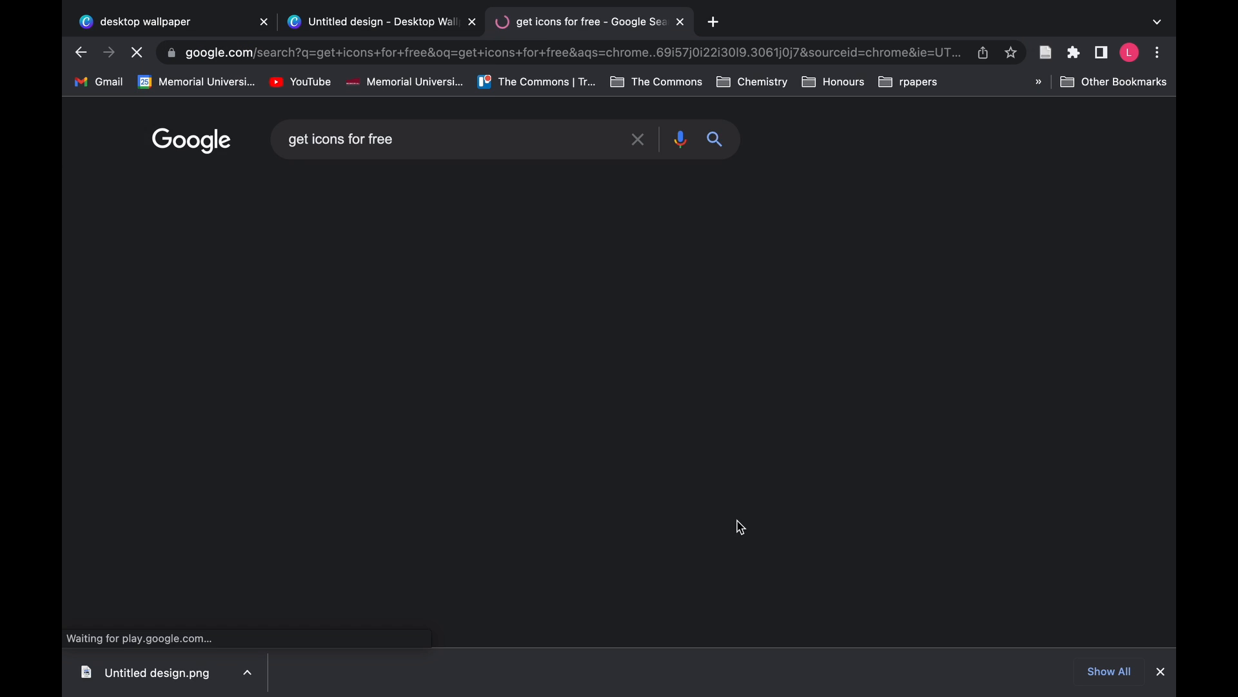
Open the Icons8 free icons page from the search results.
{"action": "scroll", "coordinate": [634, 531], "scroll_direction": "down", "scroll_amount": 10}
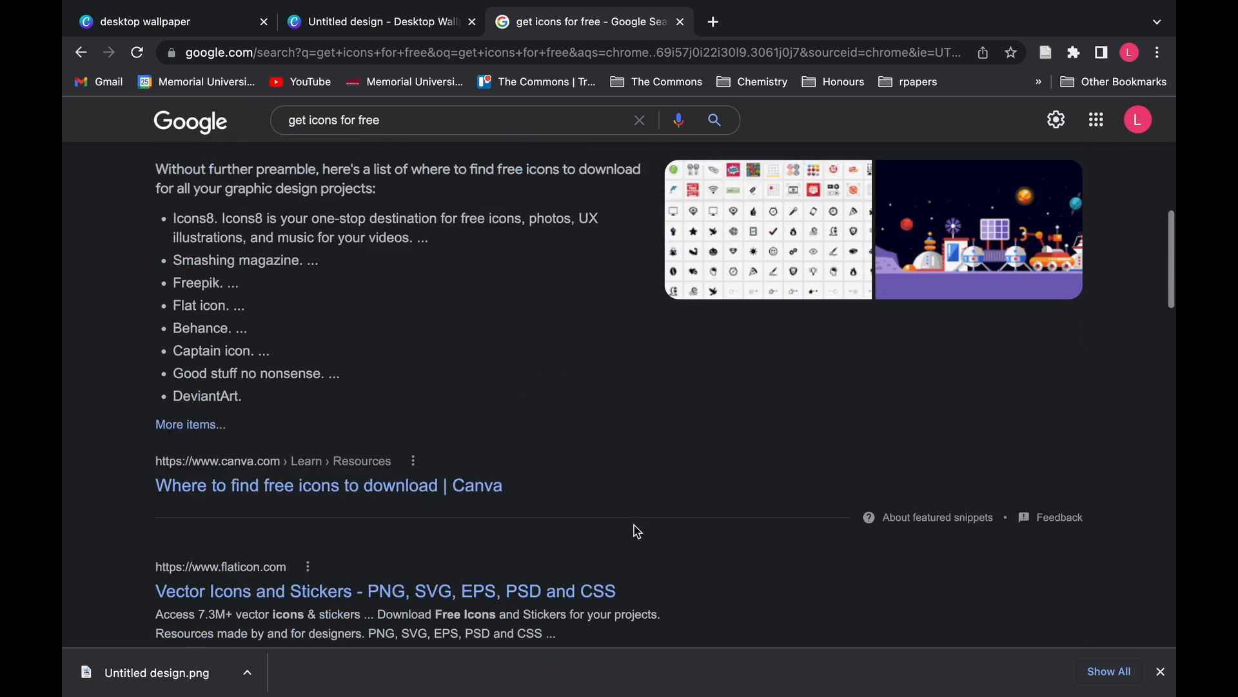
{"action": "scroll", "coordinate": [637, 531], "scroll_direction": "down", "scroll_amount": 12}
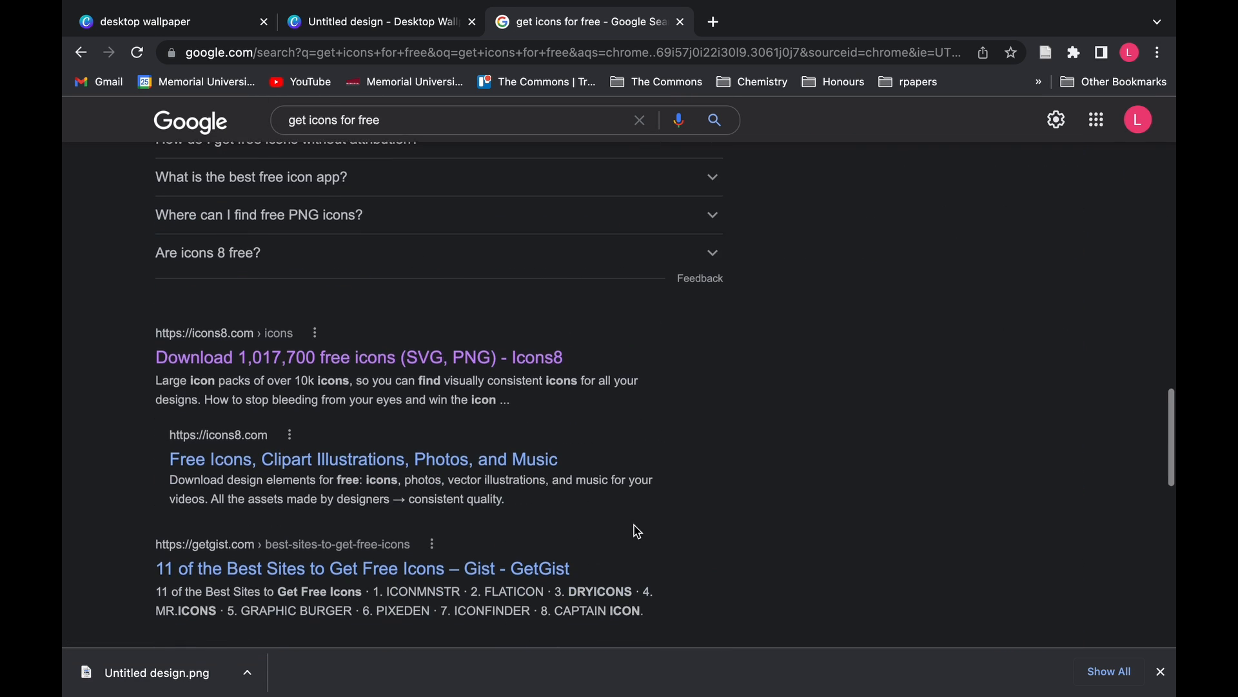
{"action": "left_click", "coordinate": [361, 348]}
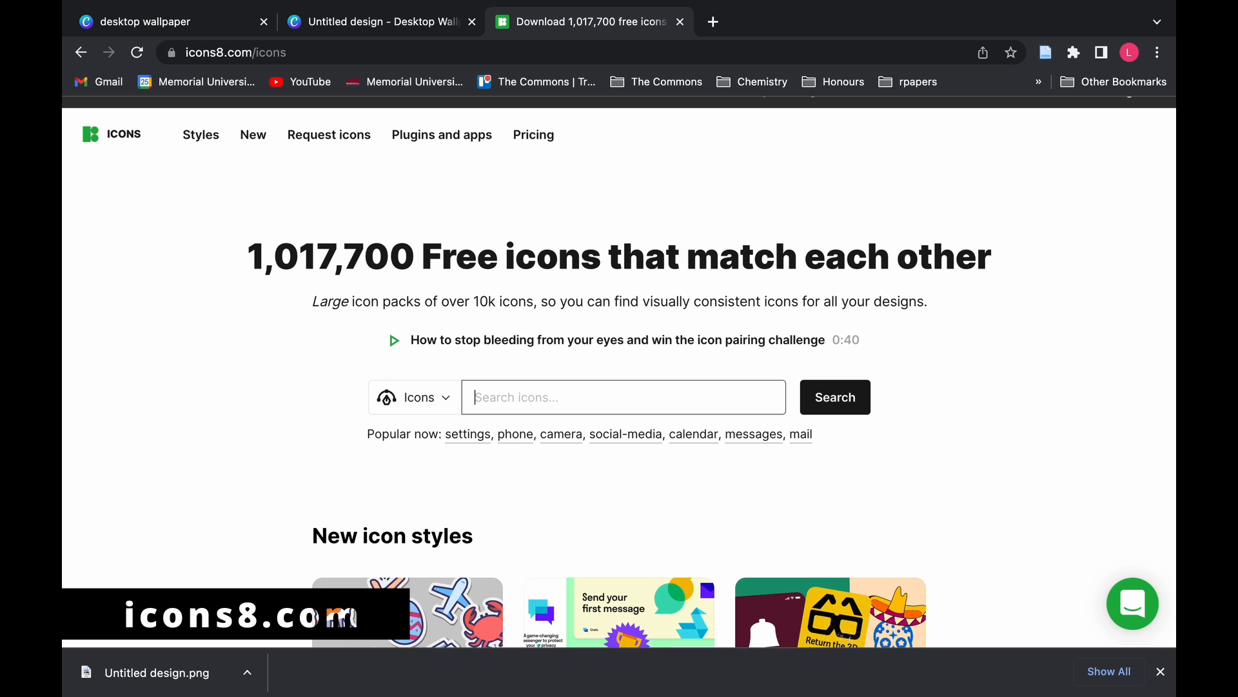
Search the Icons8 icon library for "downloads".
{"action": "type", "text": "download"}
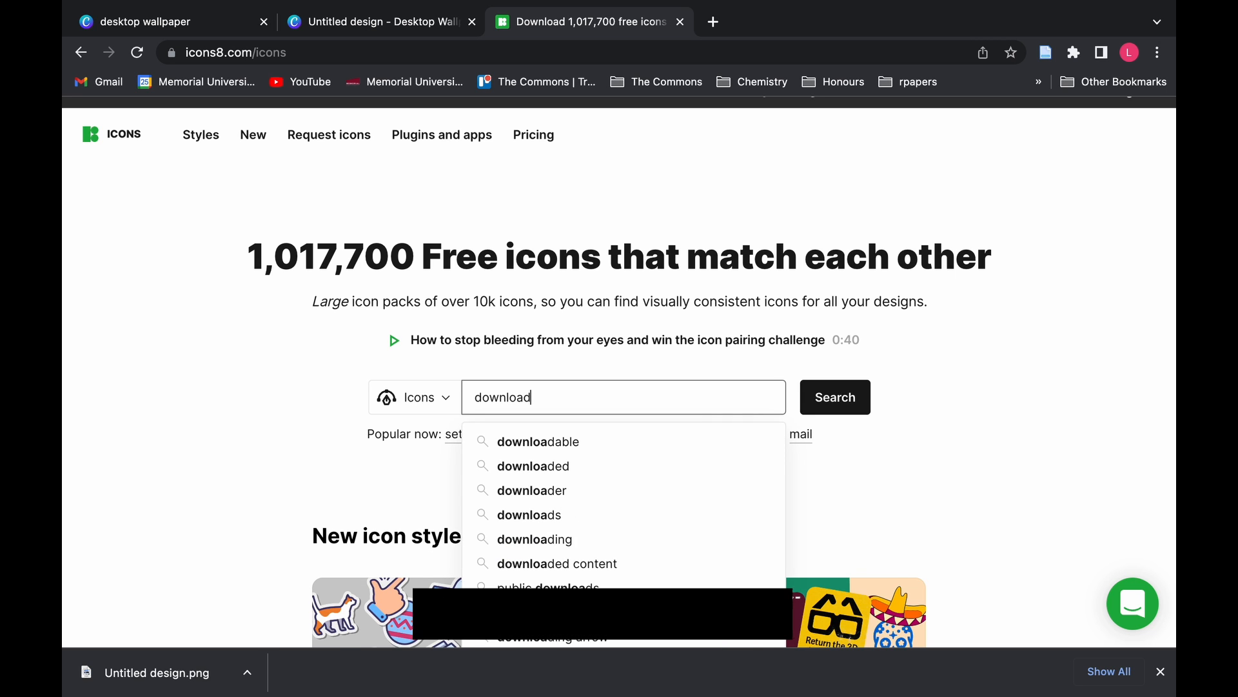
{"action": "type", "text": "s"}
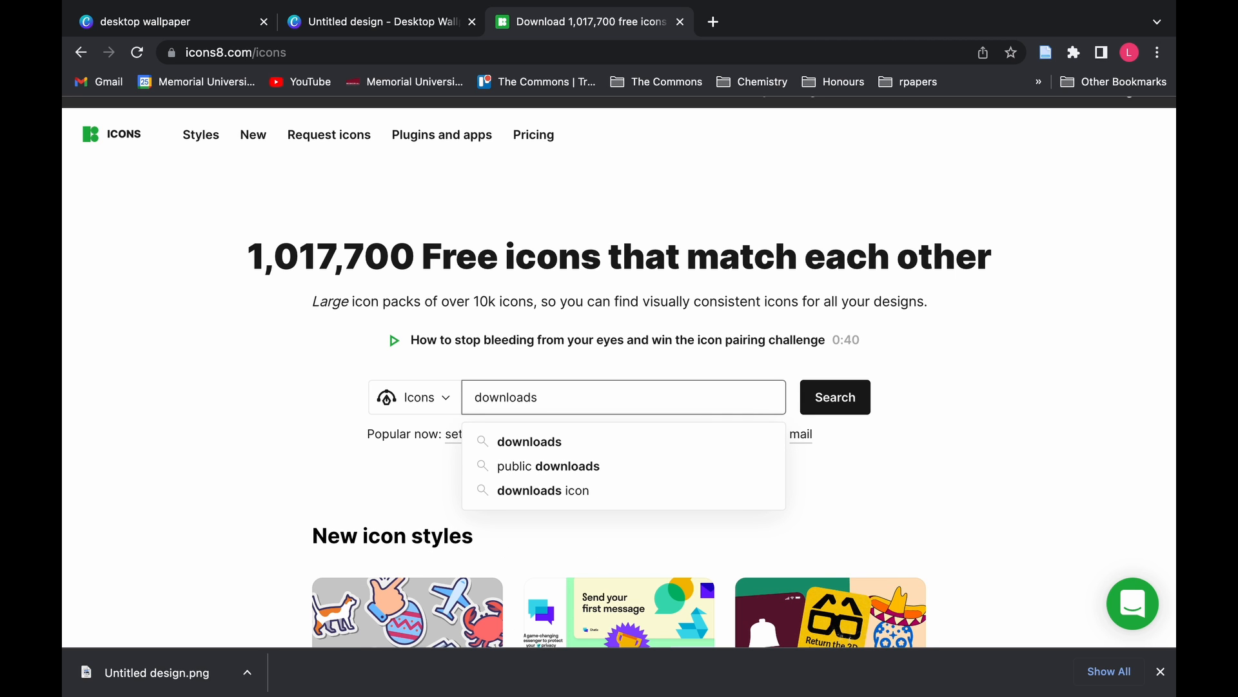
{"action": "key", "text": "Return"}
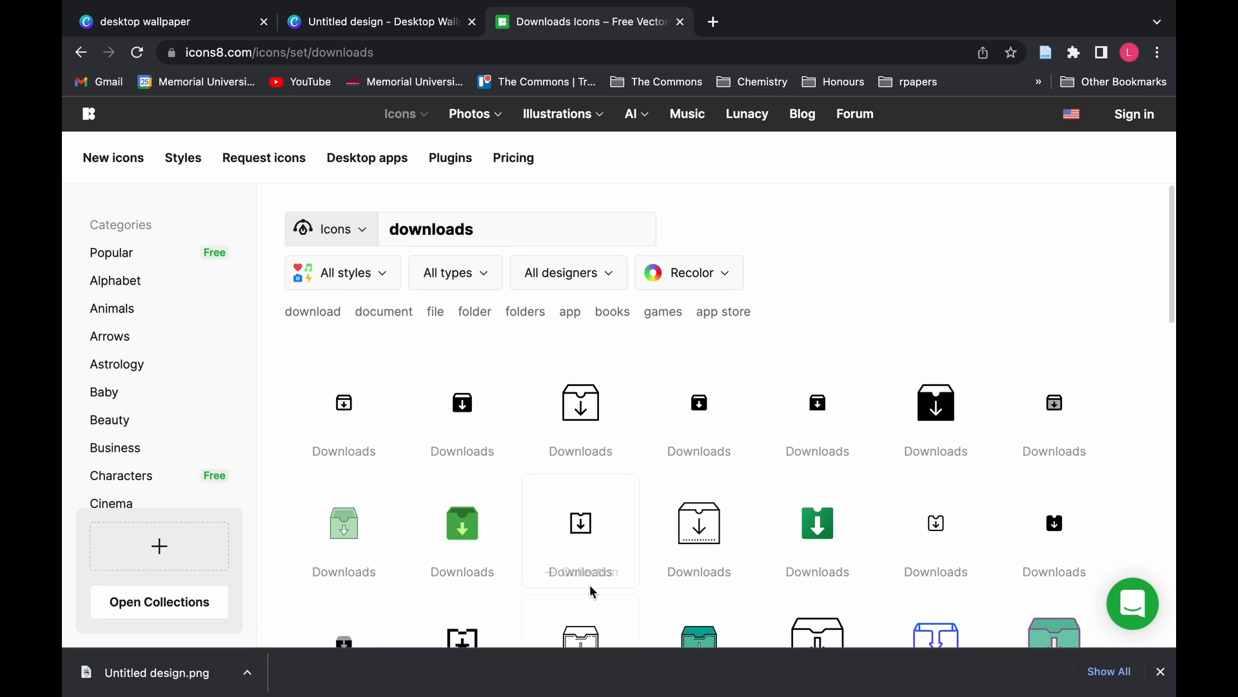
Browse the Downloads icons and open the solid black box icon in iOS Glyph style.
{"action": "scroll", "coordinate": [631, 570], "scroll_direction": "down", "scroll_amount": 1}
{"action": "scroll", "coordinate": [631, 570], "scroll_direction": "down", "scroll_amount": 1}
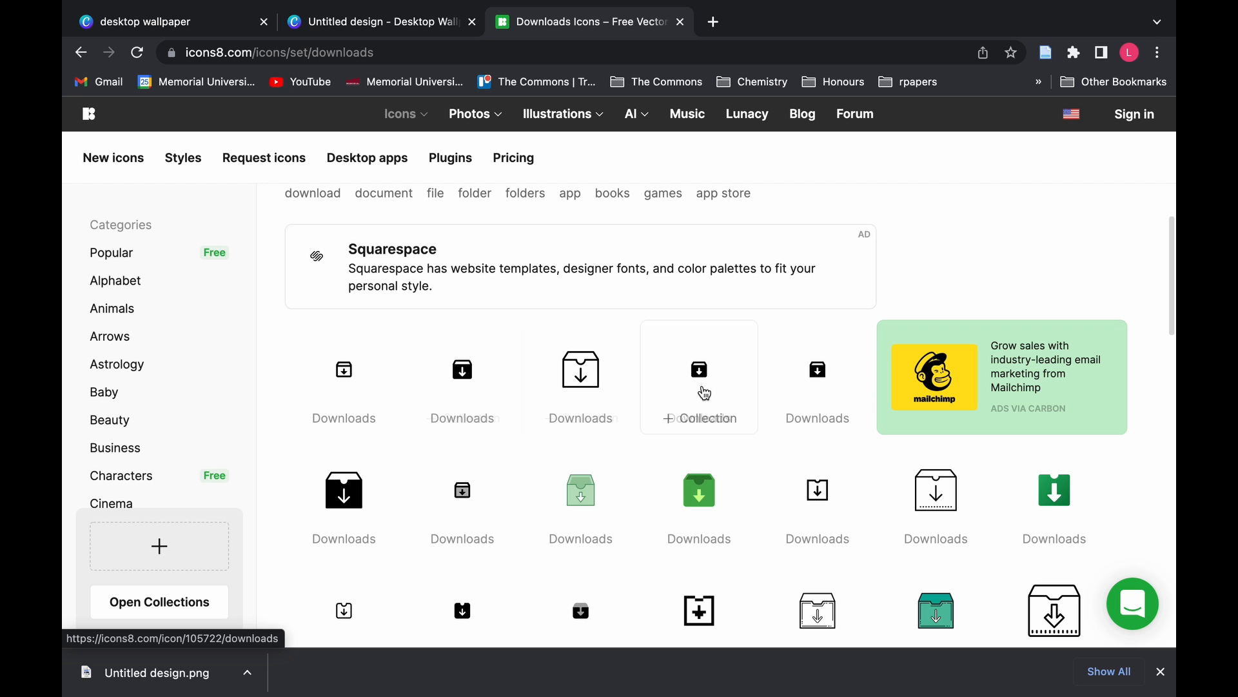
{"action": "scroll", "coordinate": [639, 566], "scroll_direction": "down", "scroll_amount": 6}
{"action": "scroll", "coordinate": [640, 567], "scroll_direction": "up", "scroll_amount": 1}
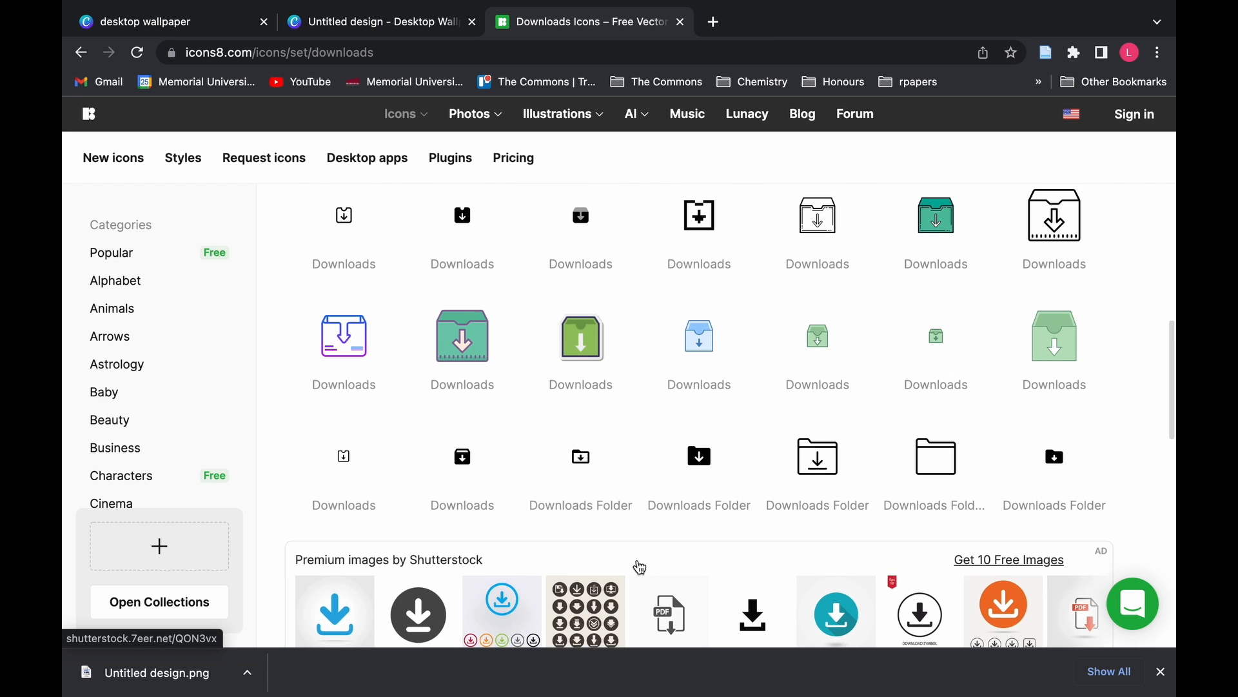
{"action": "scroll", "coordinate": [640, 567], "scroll_direction": "up", "scroll_amount": 6}
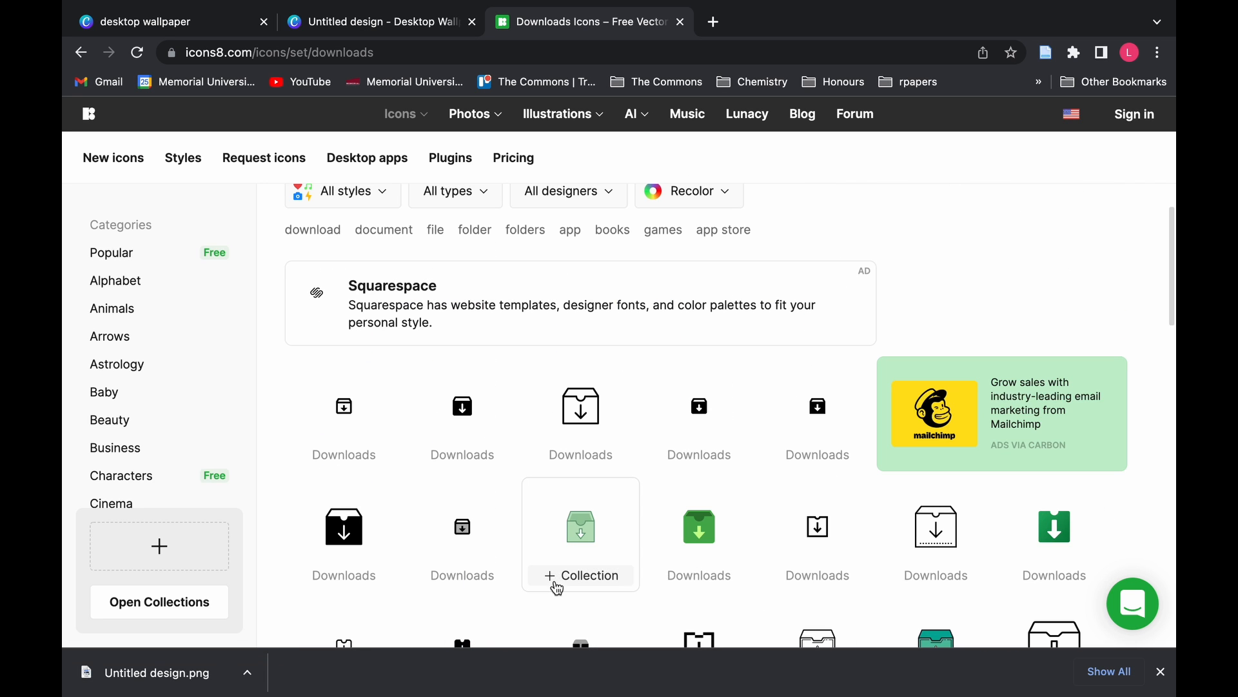
{"action": "scroll", "coordinate": [727, 575], "scroll_direction": "down", "scroll_amount": 2}
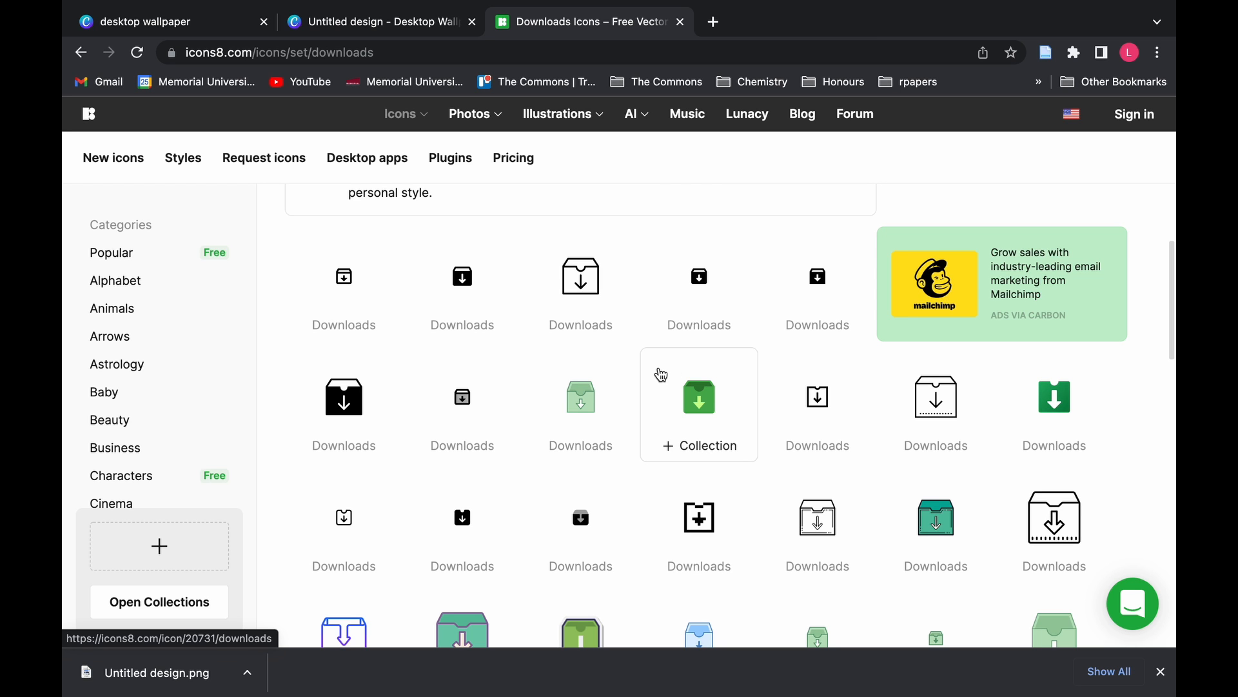
{"action": "left_click", "coordinate": [468, 283]}
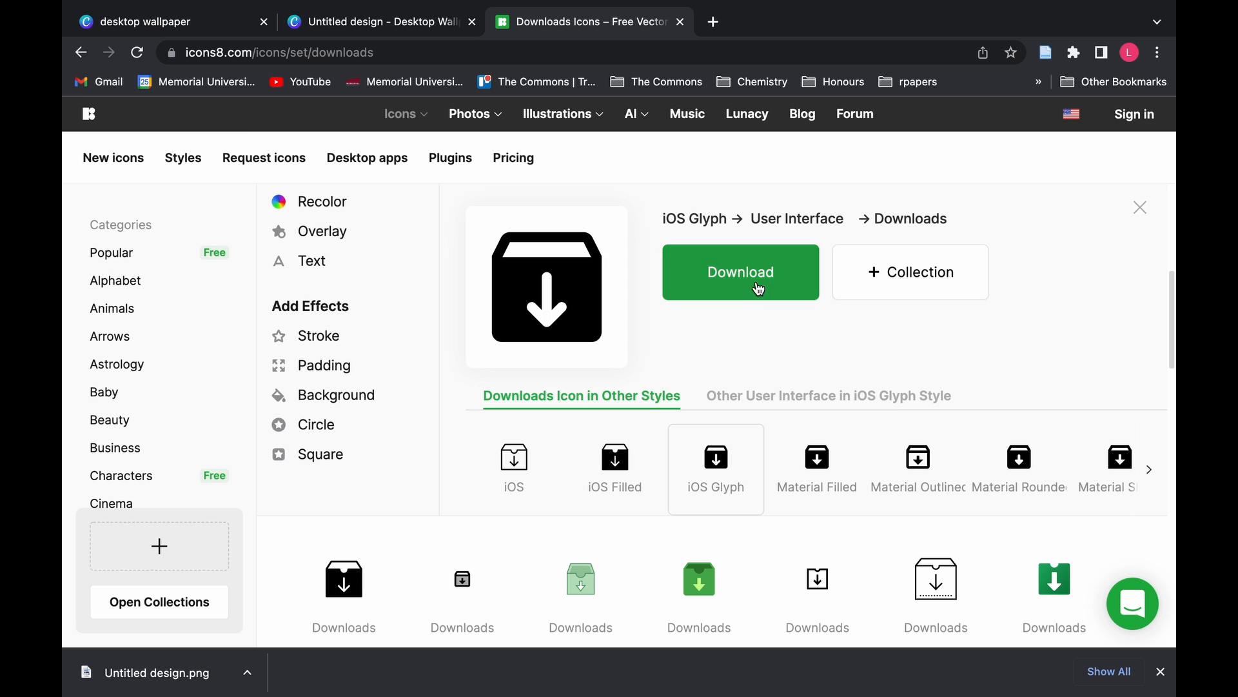
Download the icon as a PNG in the free 90x90 size only.
{"action": "left_click", "coordinate": [759, 289]}
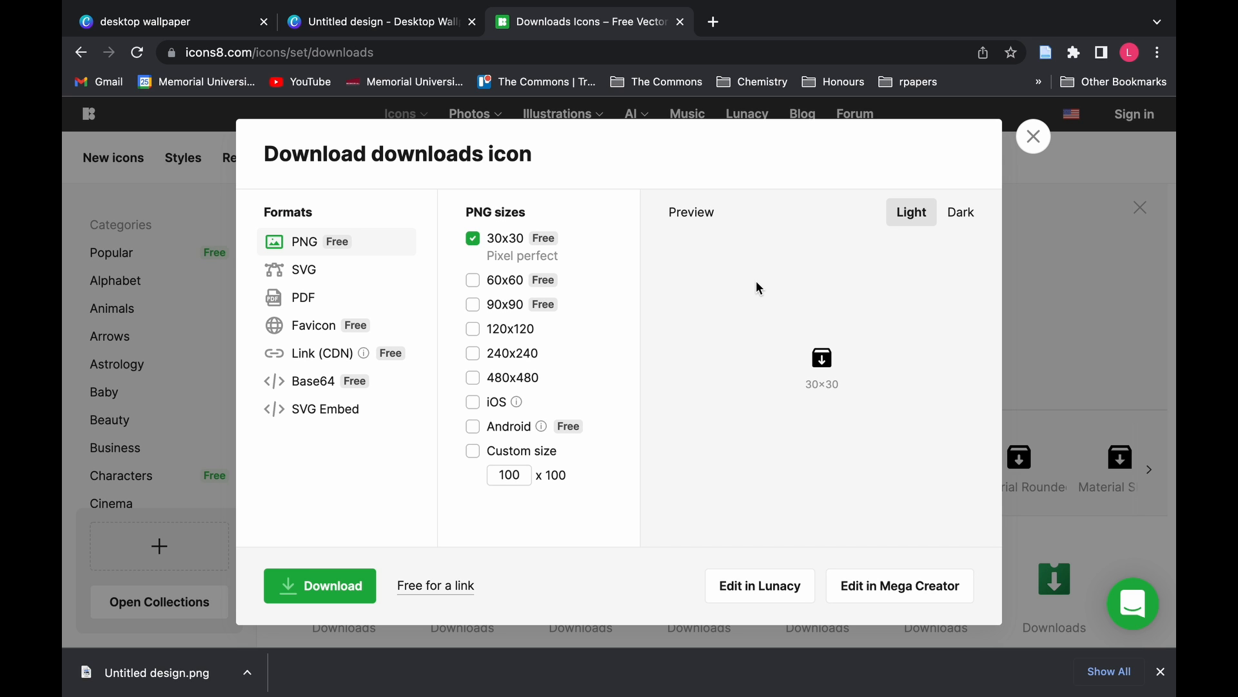
{"action": "left_click", "coordinate": [473, 238]}
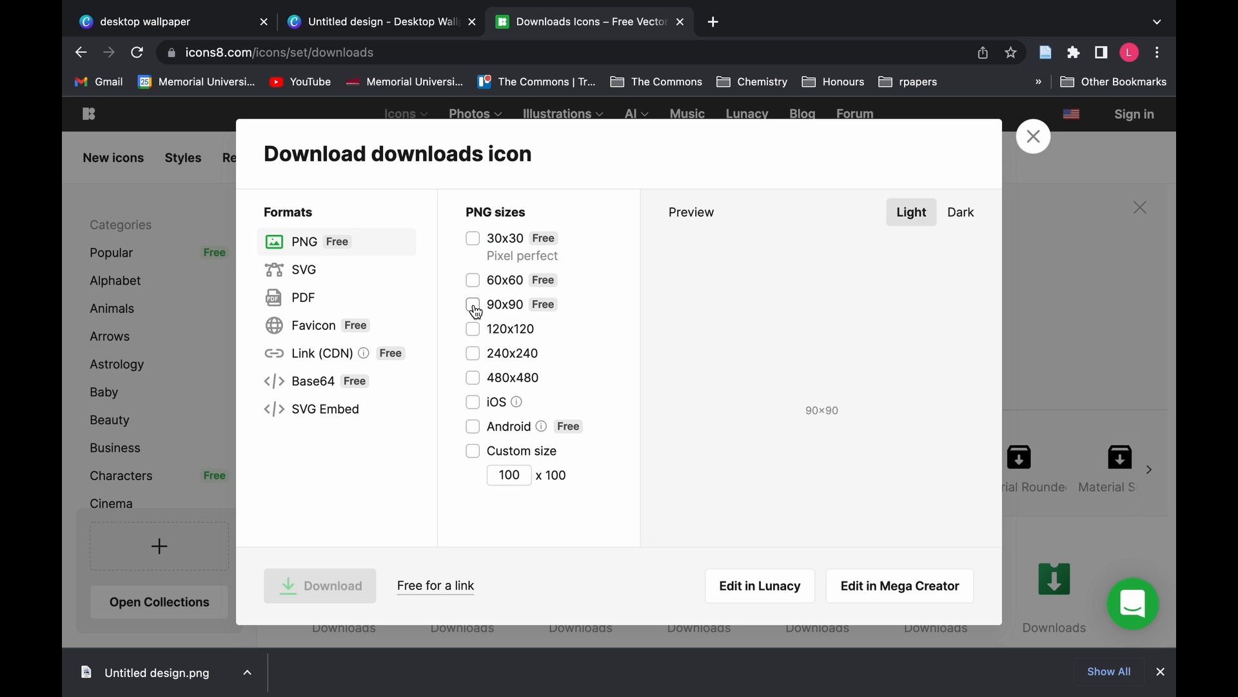
{"action": "left_click", "coordinate": [474, 308]}
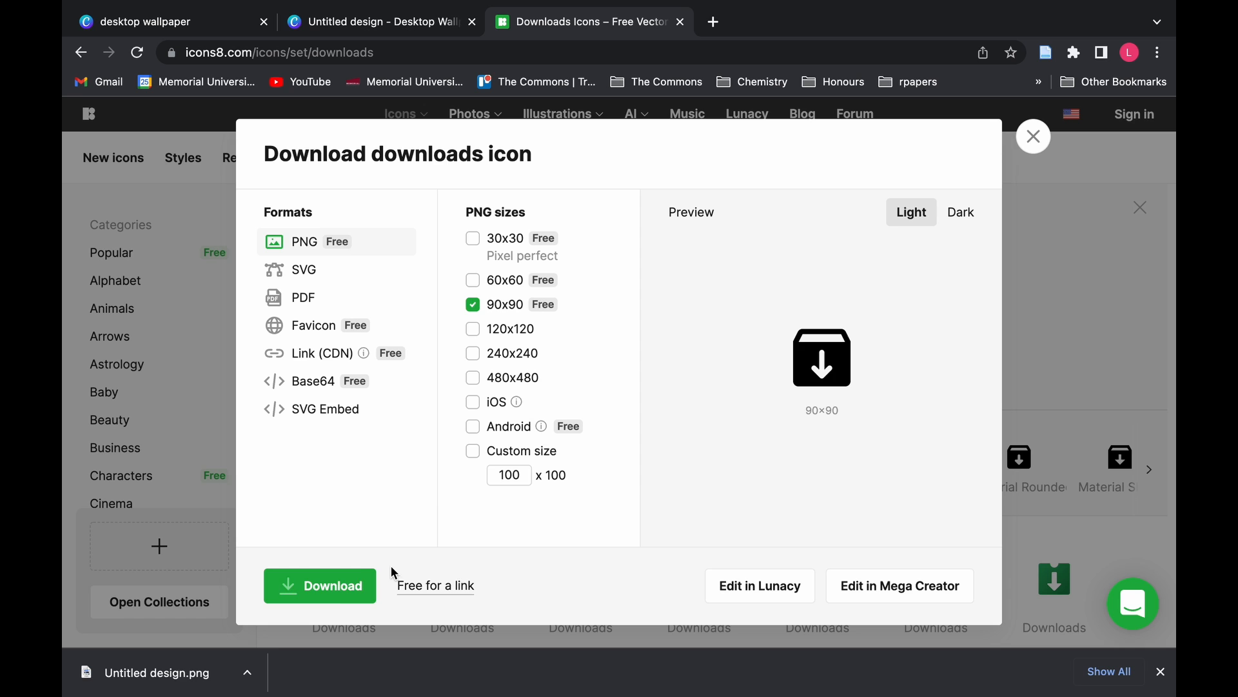
{"action": "left_click", "coordinate": [337, 592]}
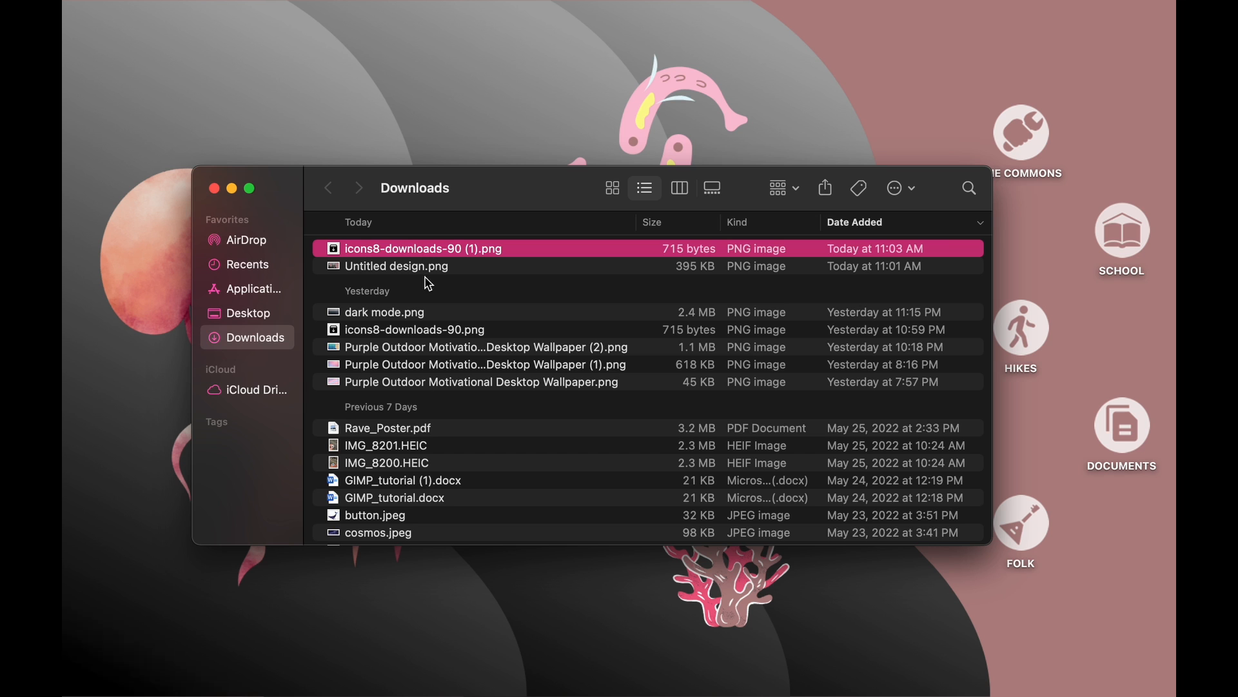
Preview icons8-downloads-90 (1).png from the Downloads folder and launch GIMP.
{"action": "mouse_move", "coordinate": [475, 694]}
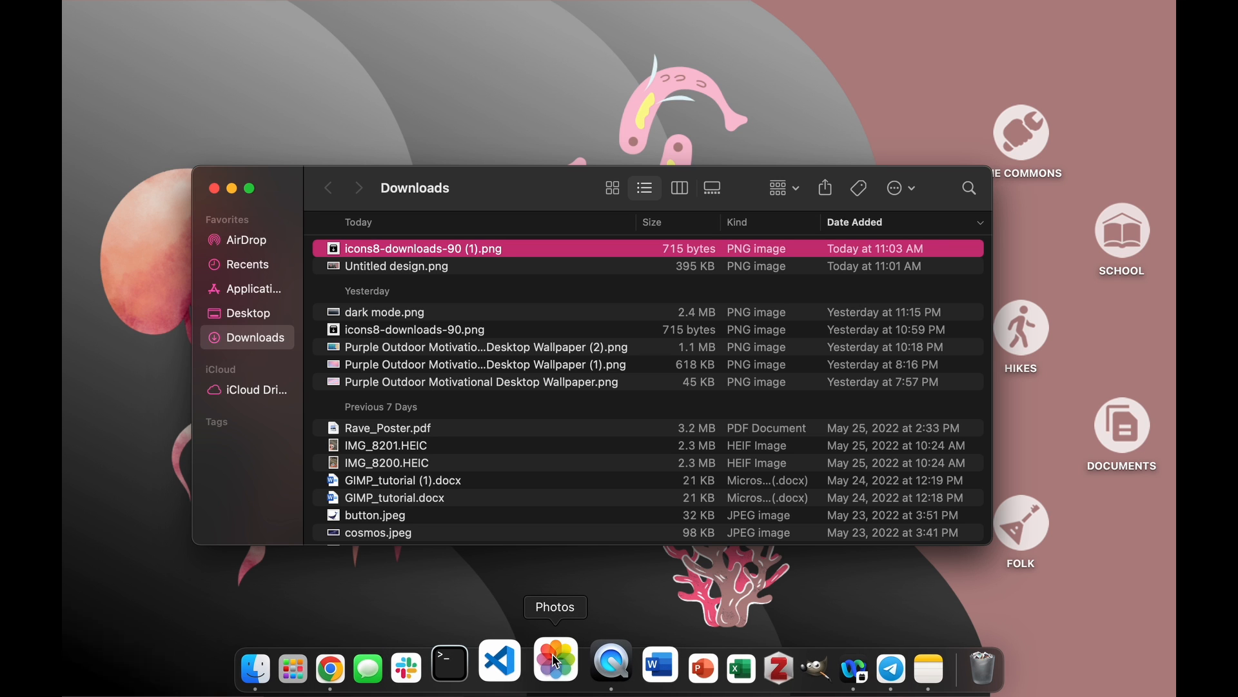
{"action": "double_click", "coordinate": [481, 251]}
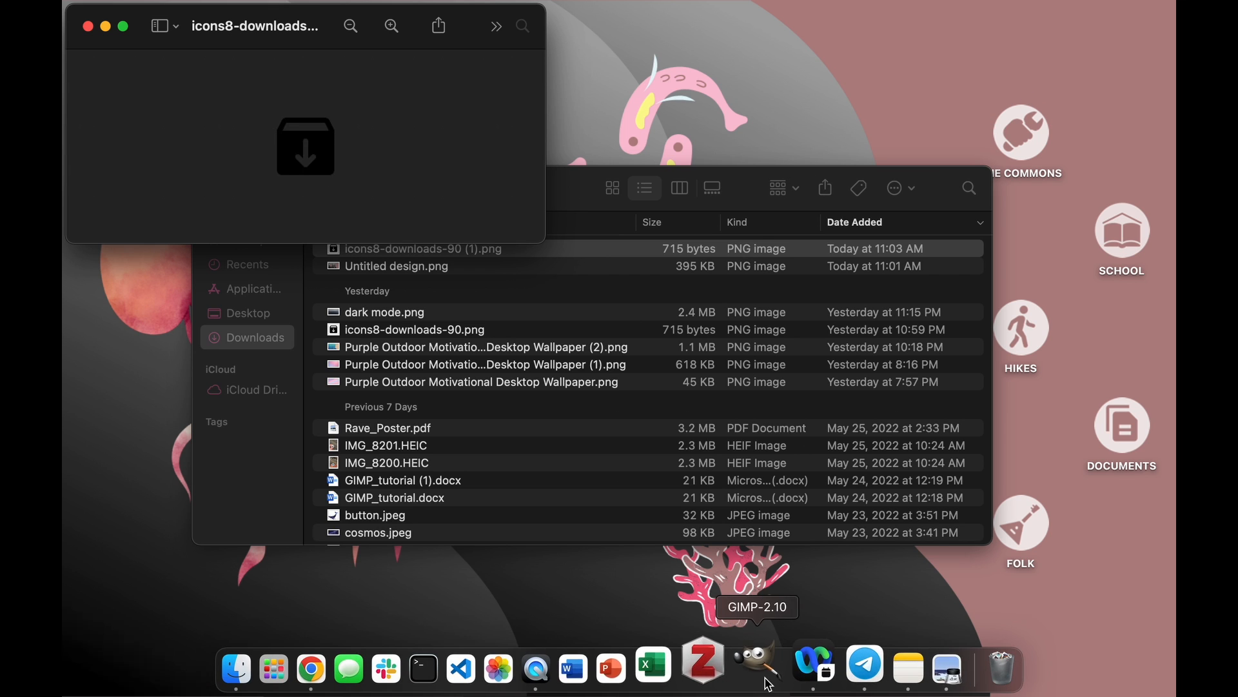
{"action": "left_click", "coordinate": [769, 683]}
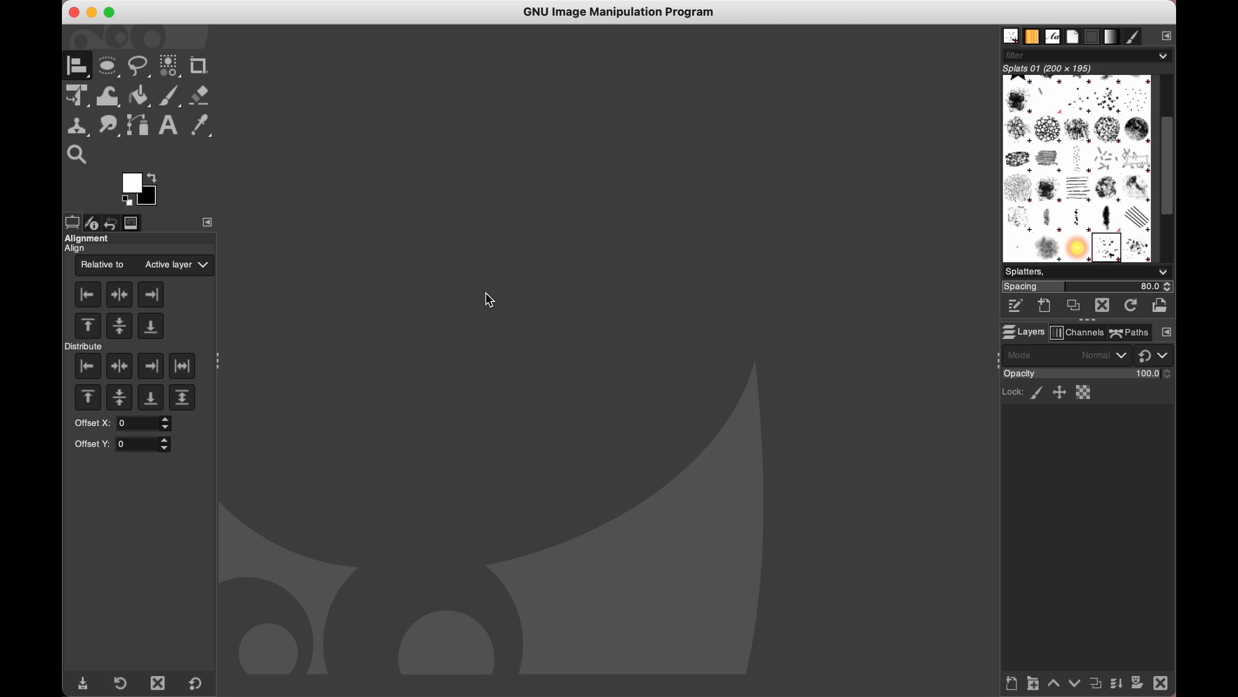
Open icons8-downloads-90 (1).png from the Downloads folder as an image in GIMP.
{"action": "left_click", "coordinate": [200, 10]}
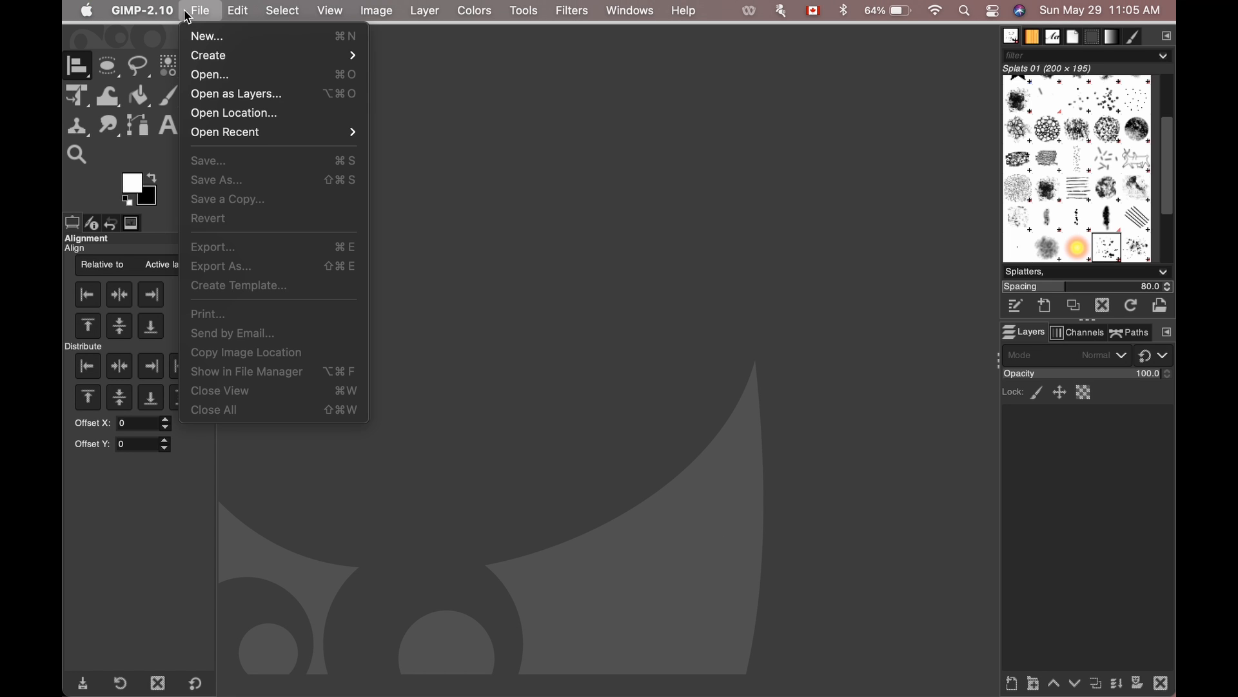
{"action": "left_click", "coordinate": [213, 75]}
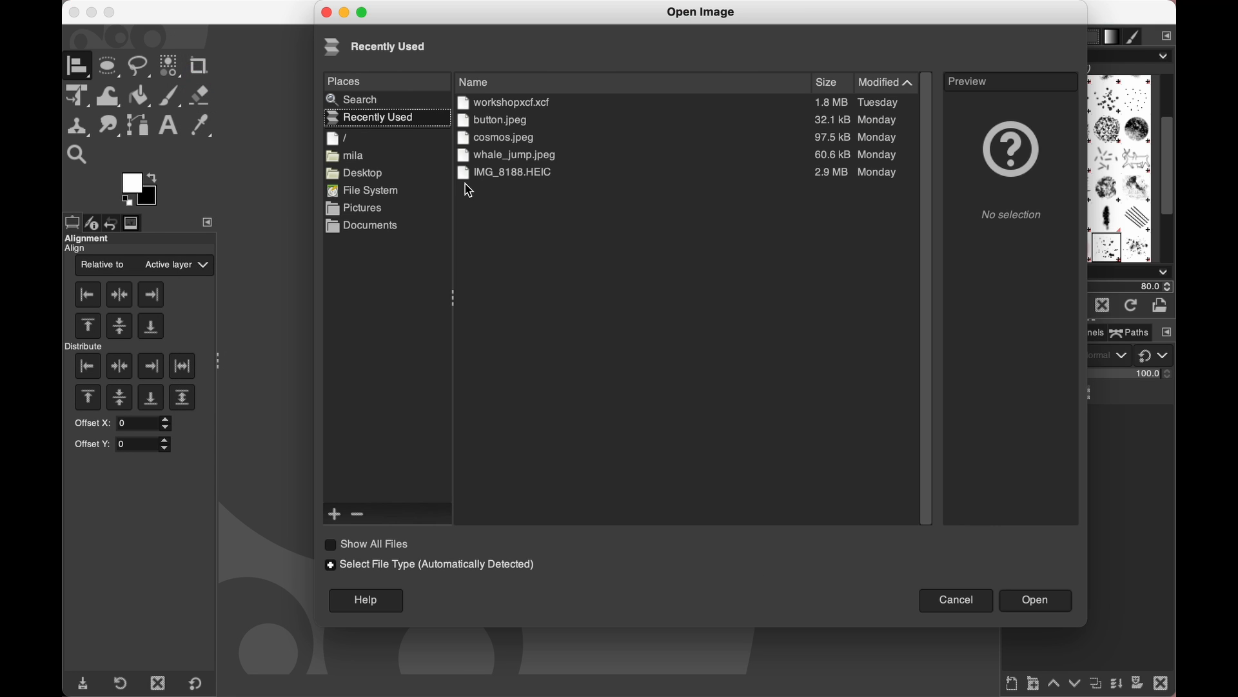
{"action": "left_click", "coordinate": [381, 157]}
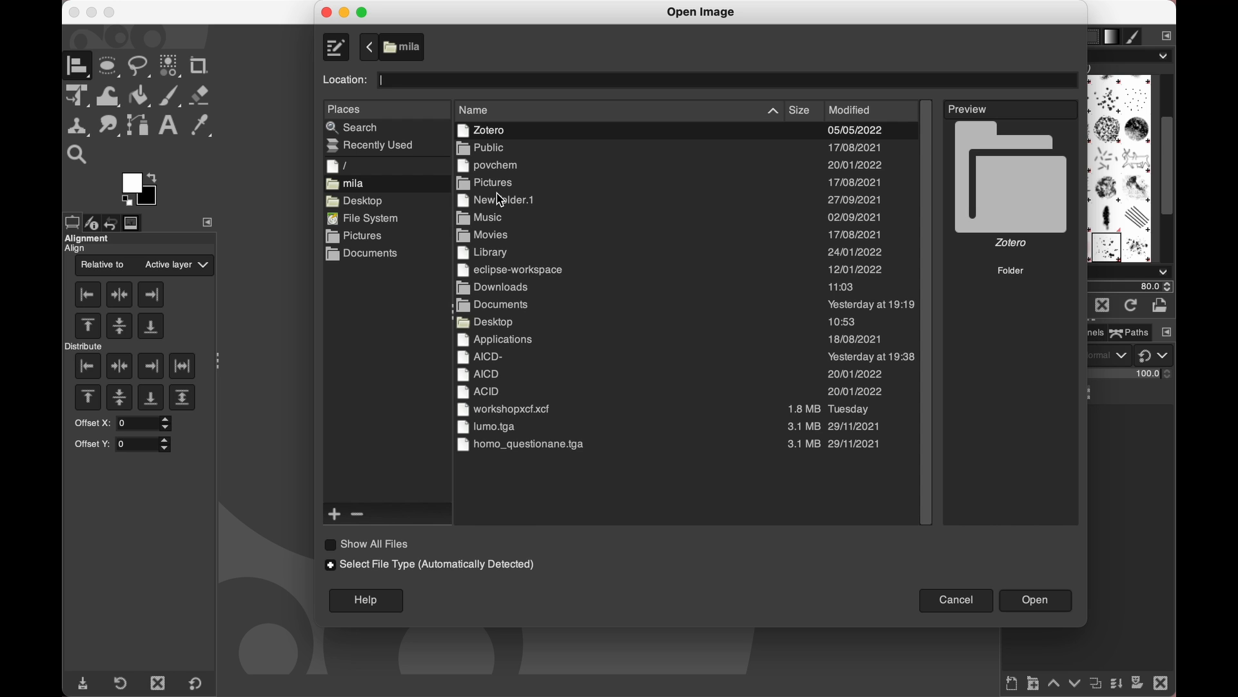
{"action": "left_click", "coordinate": [512, 290]}
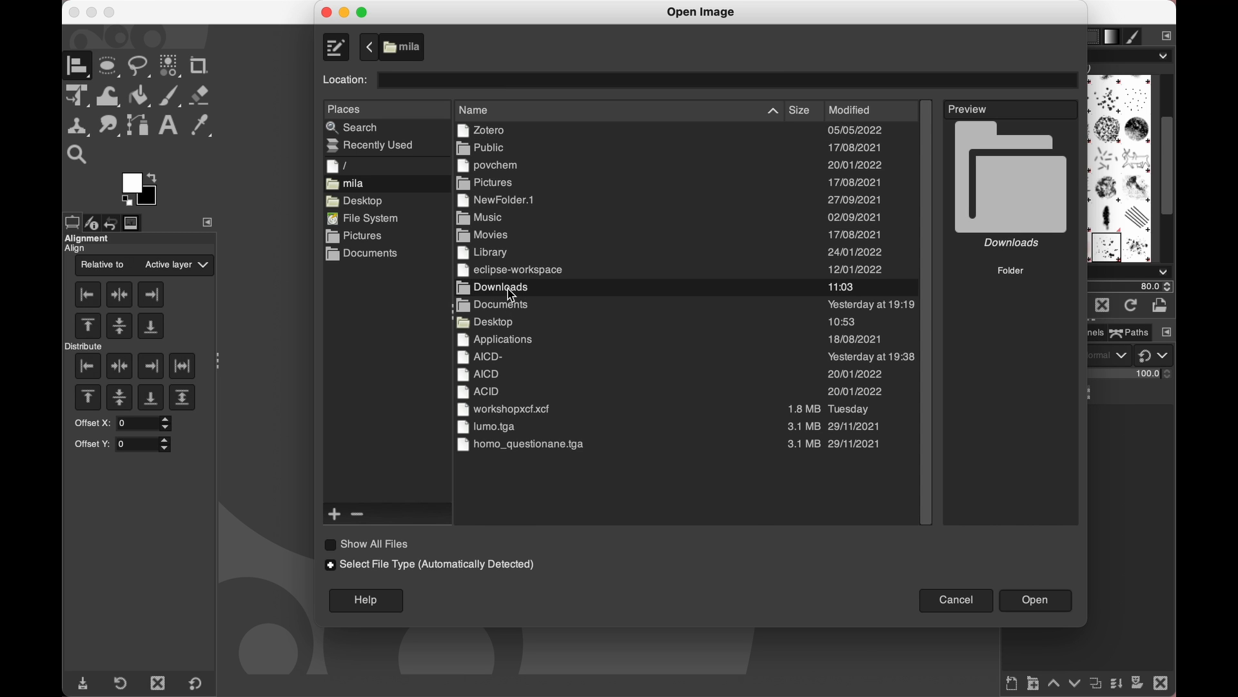
{"action": "double_click", "coordinate": [512, 291]}
{"action": "left_click", "coordinate": [470, 85]}
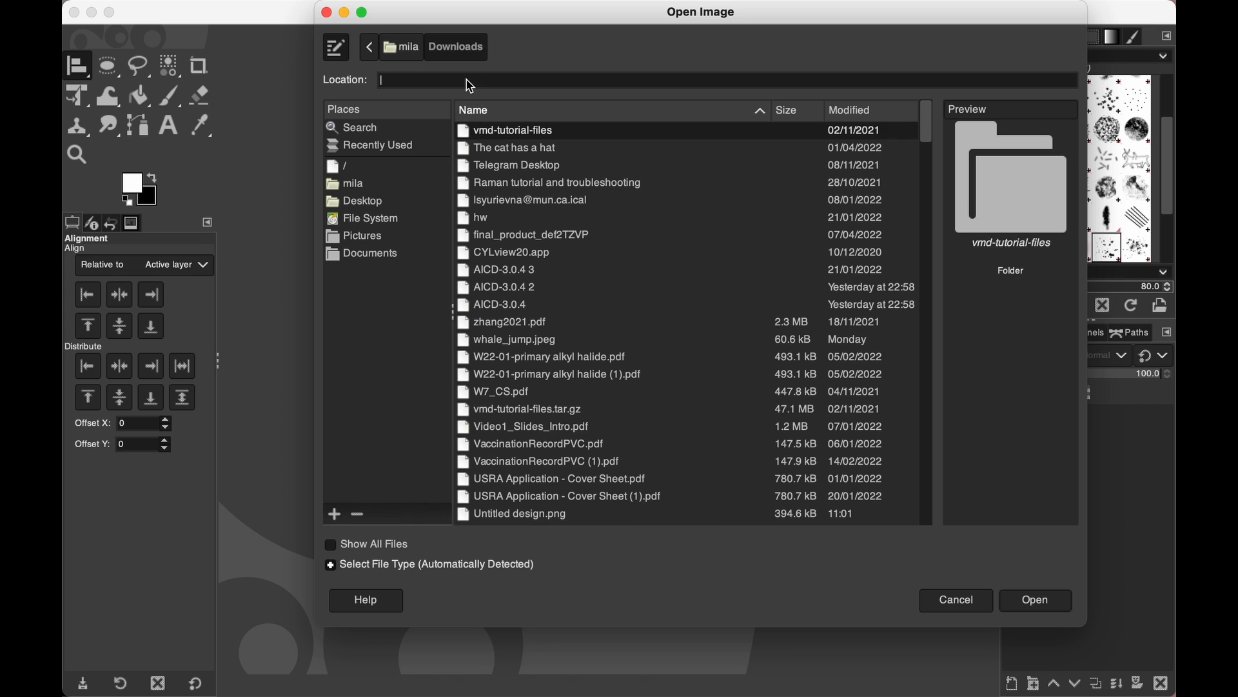
{"action": "type", "text": "icons8-downloads-90"}
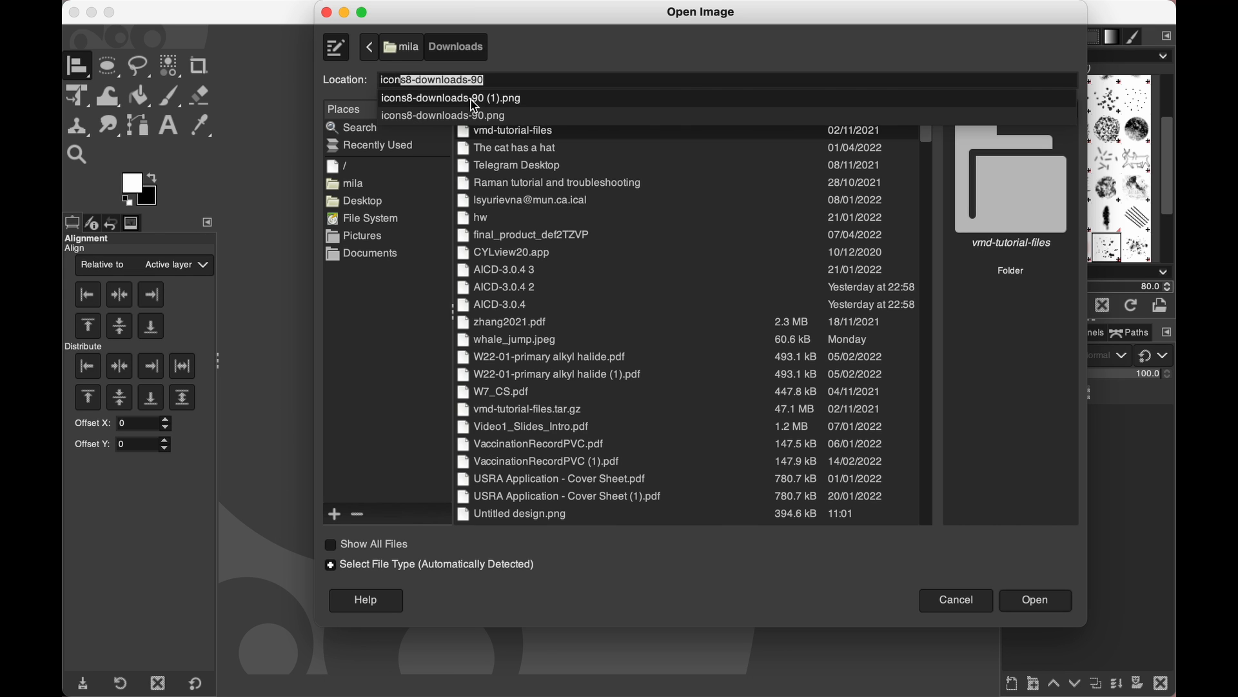
{"action": "left_click", "coordinate": [476, 98]}
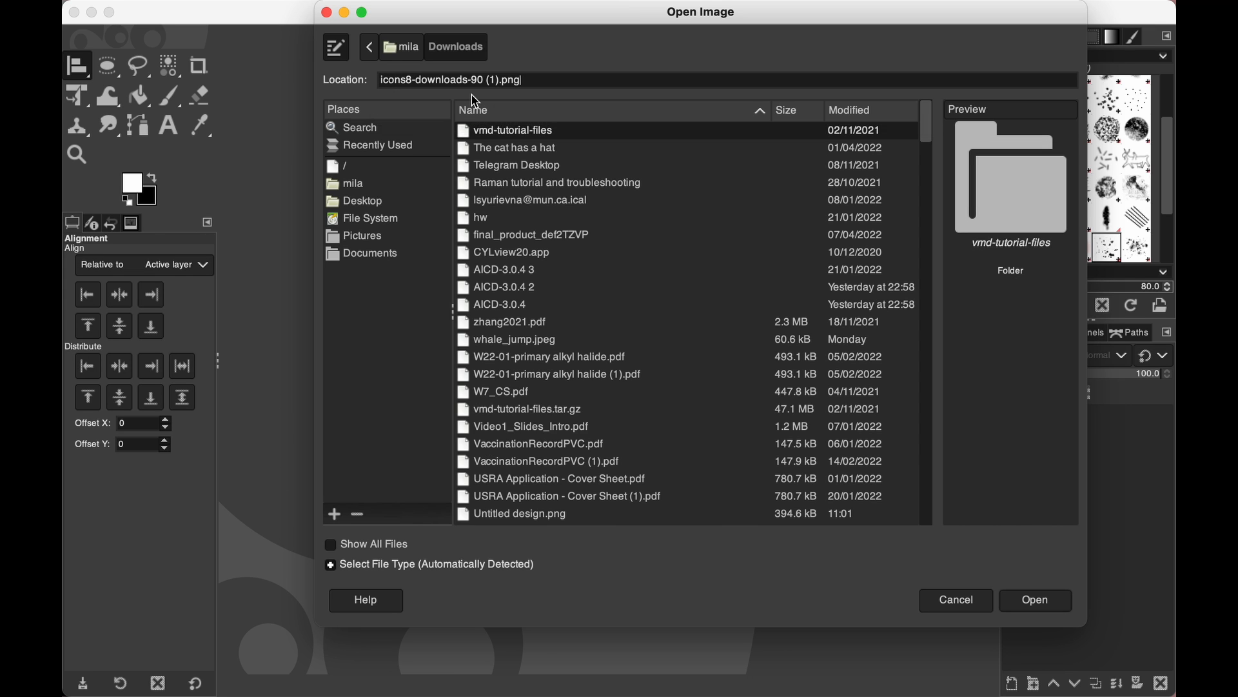
{"action": "left_click", "coordinate": [1064, 605]}
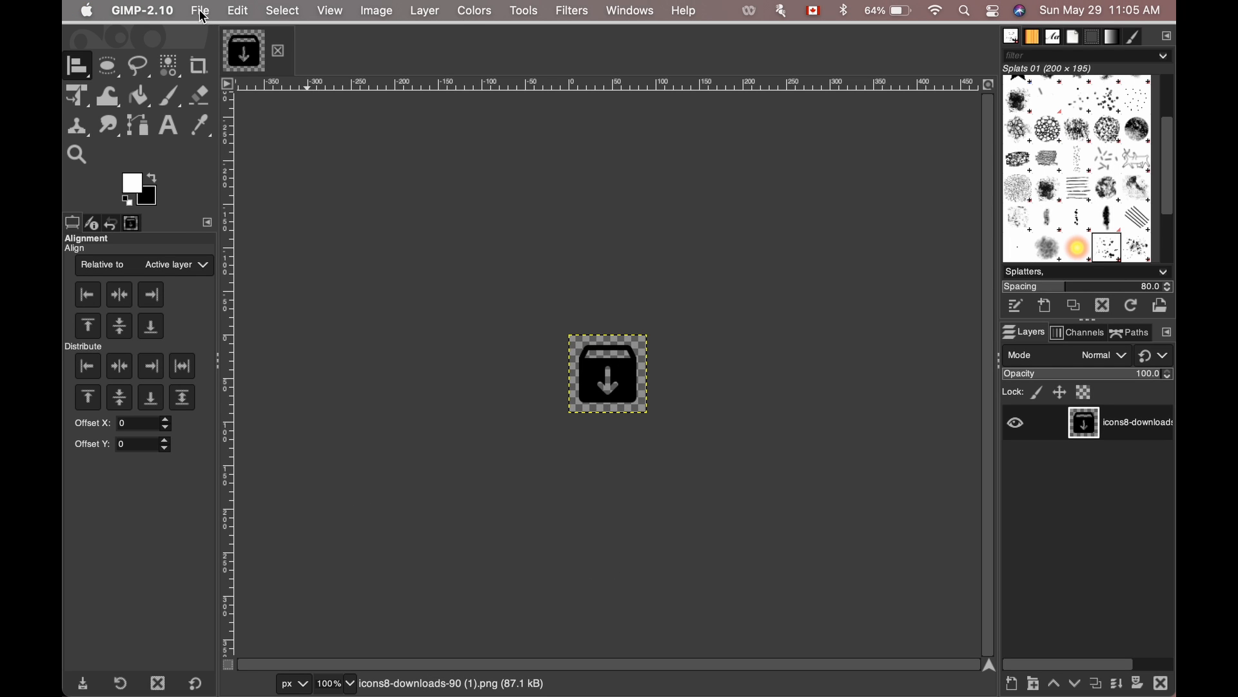
Create a new 100 x 100 px image filled with white.
{"action": "left_click", "coordinate": [201, 9]}
{"action": "left_click", "coordinate": [234, 49]}
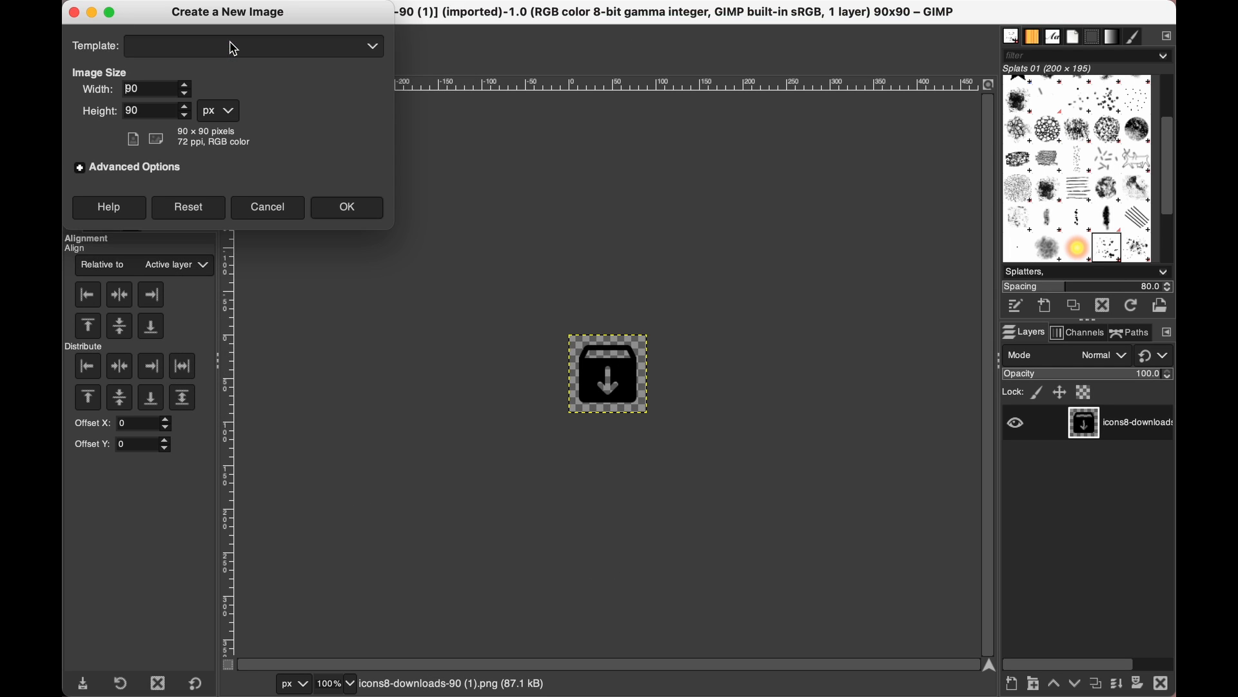
{"action": "left_click", "coordinate": [205, 170]}
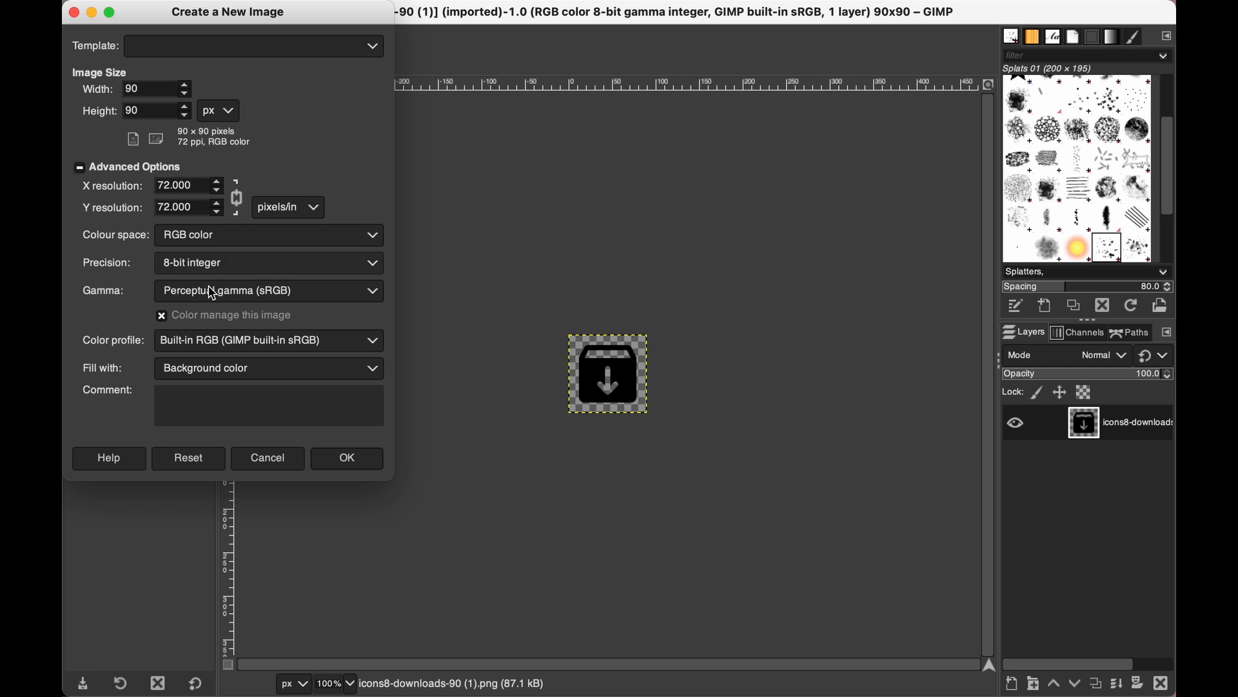
{"action": "left_click", "coordinate": [242, 373]}
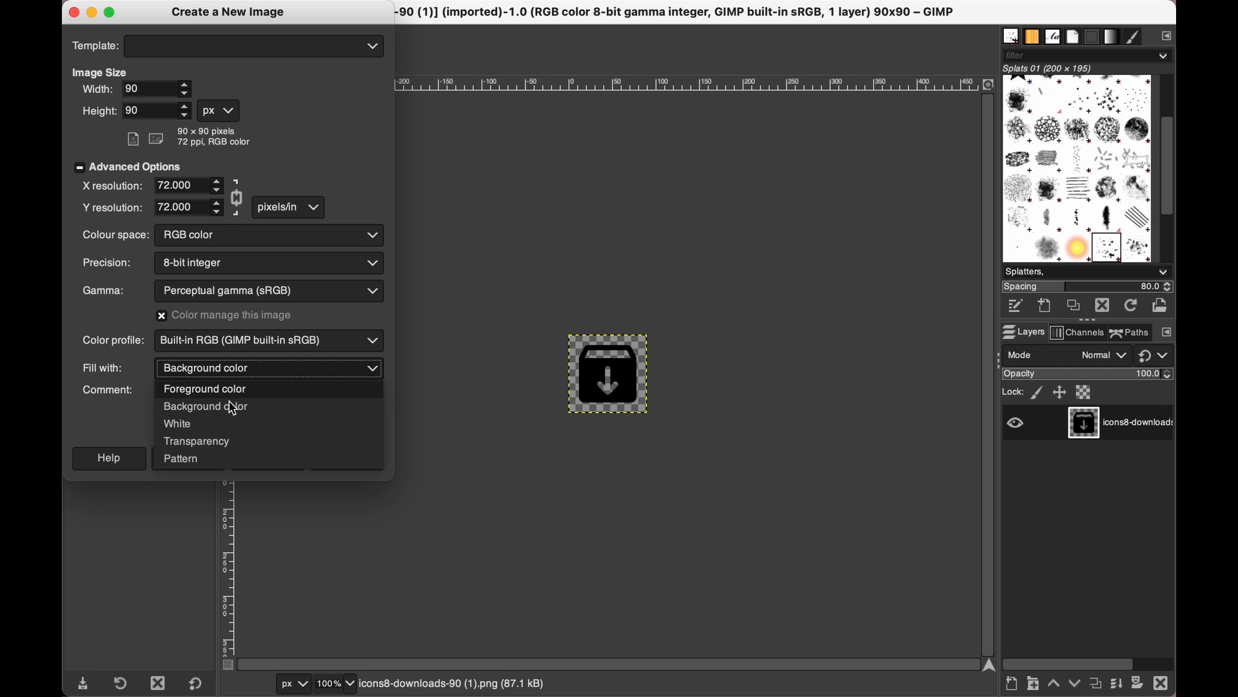
{"action": "left_click", "coordinate": [216, 424]}
{"action": "left_click_drag", "start_coordinate": [158, 90], "coordinate": [114, 88]}
{"action": "type", "text": "100"}
{"action": "key", "text": "Tab"}
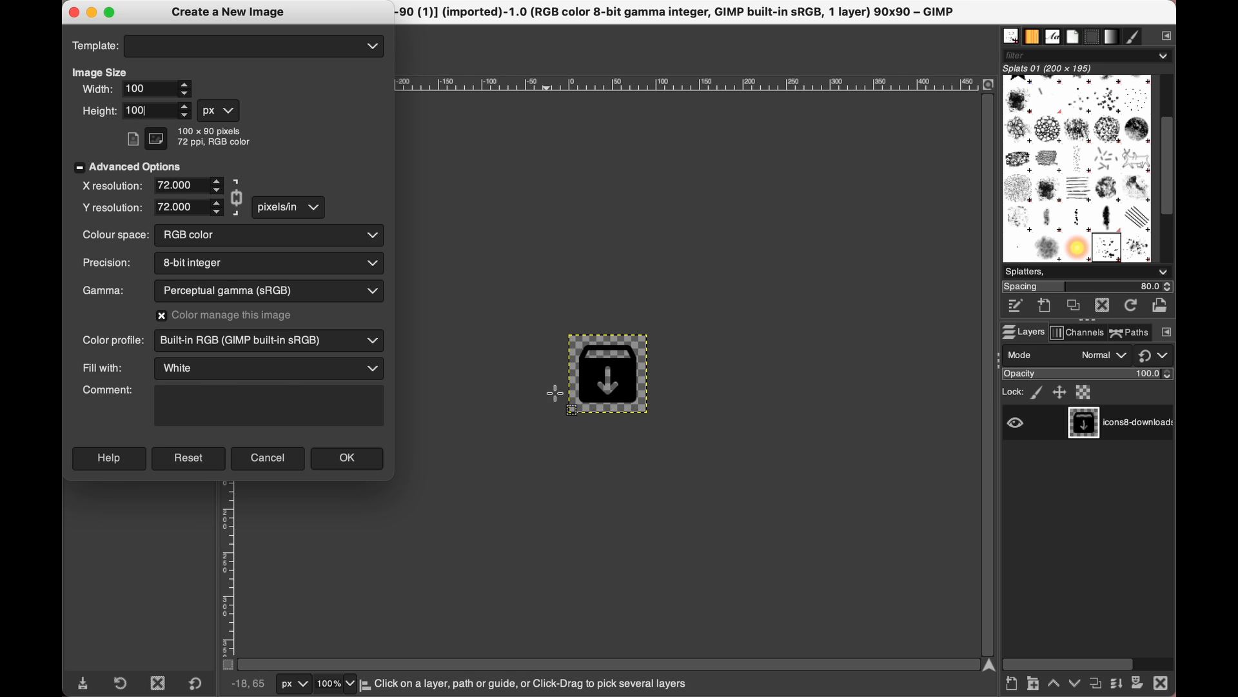
{"action": "left_click", "coordinate": [350, 459]}
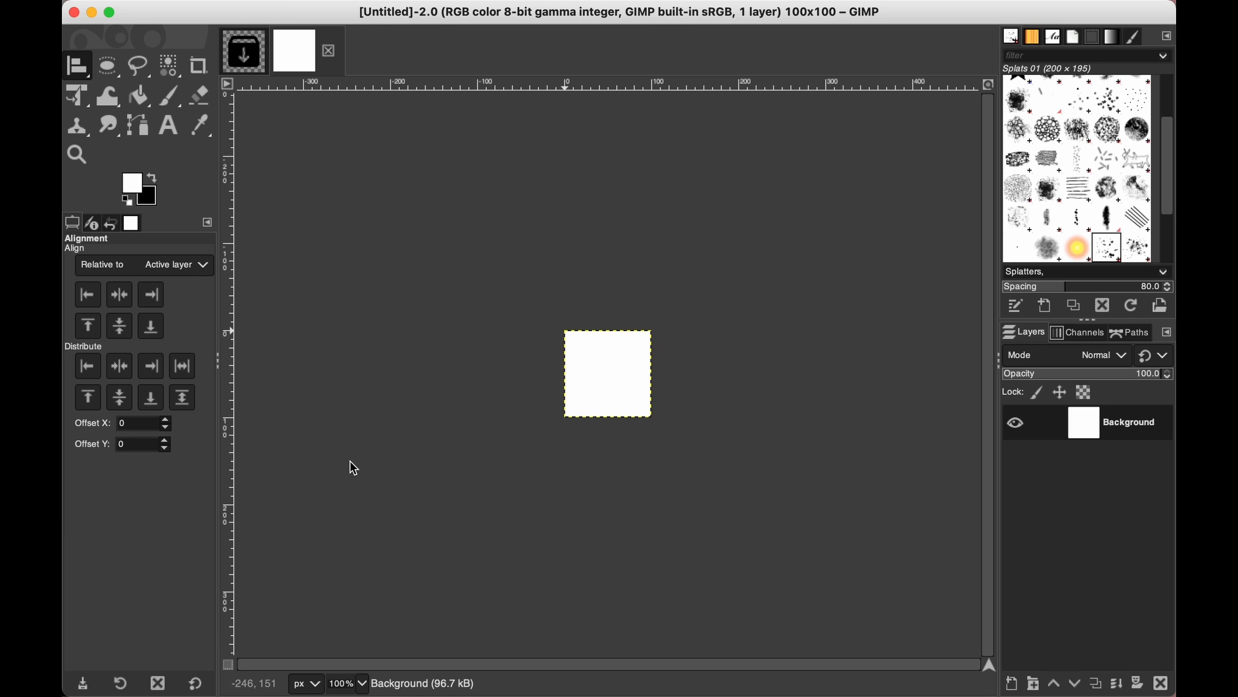
Add an alpha channel to the Background layer of the new white image.
{"action": "scroll", "coordinate": [625, 394], "scroll_direction": "down", "scroll_amount": 3}
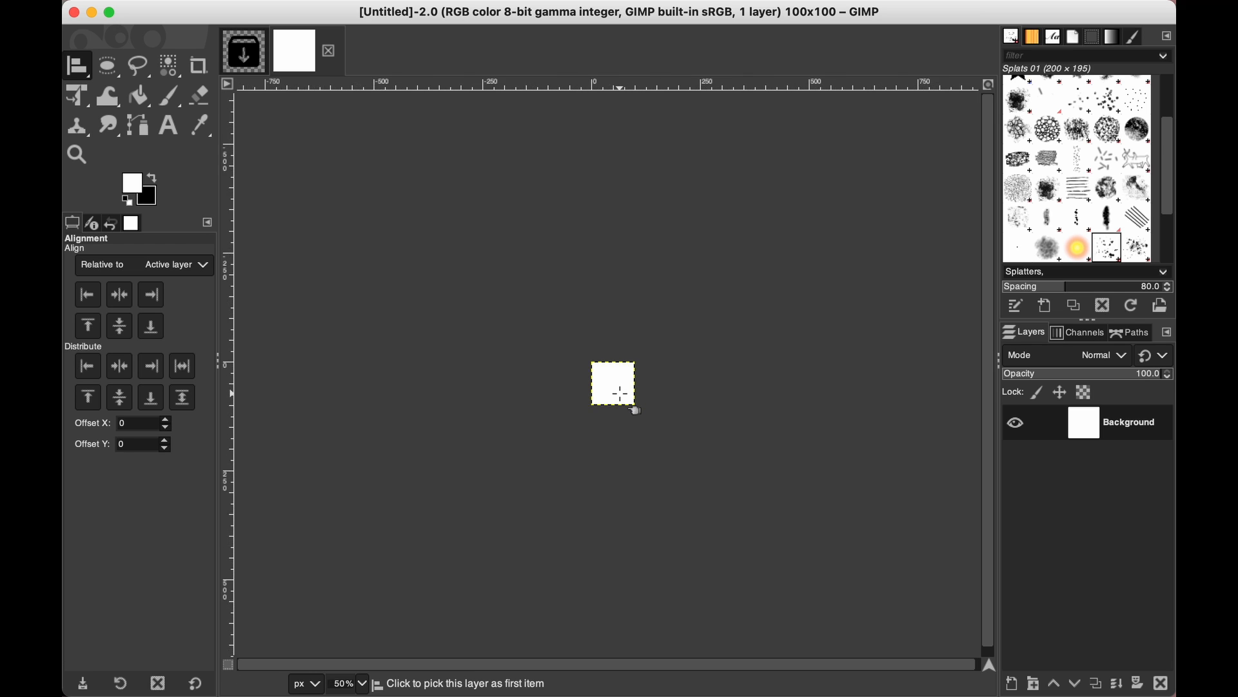
{"action": "scroll", "coordinate": [629, 400], "scroll_direction": "up", "scroll_amount": 6}
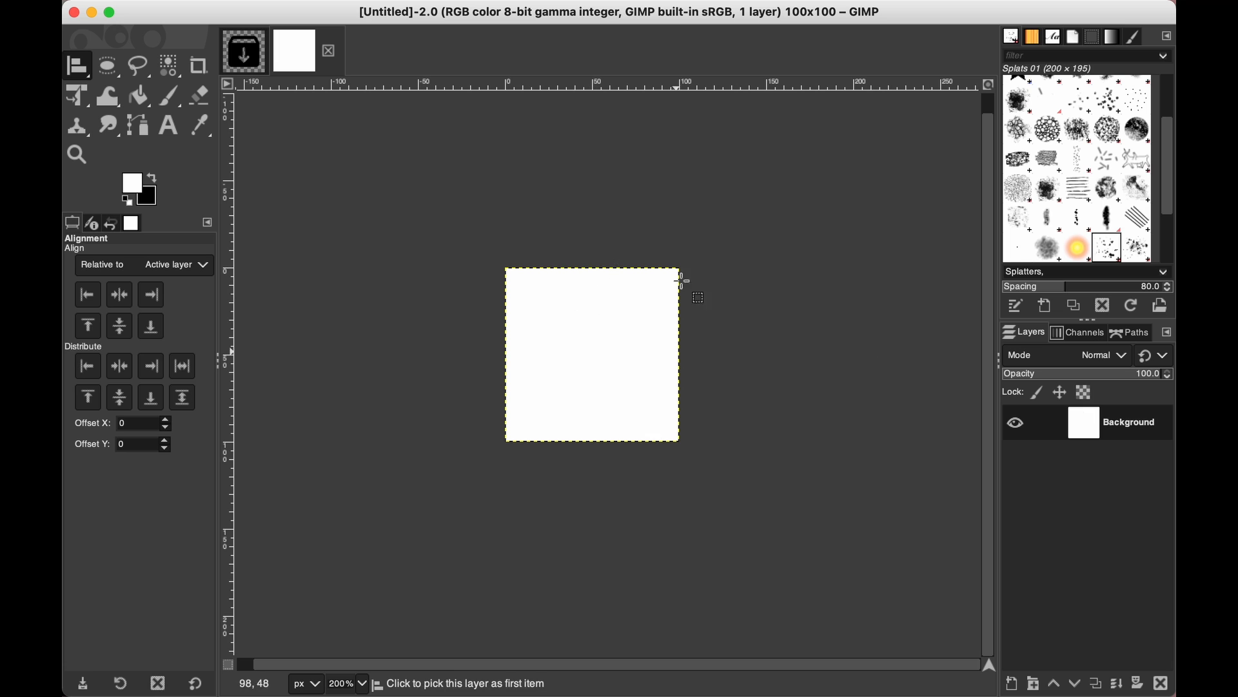
{"action": "right_click", "coordinate": [1120, 441]}
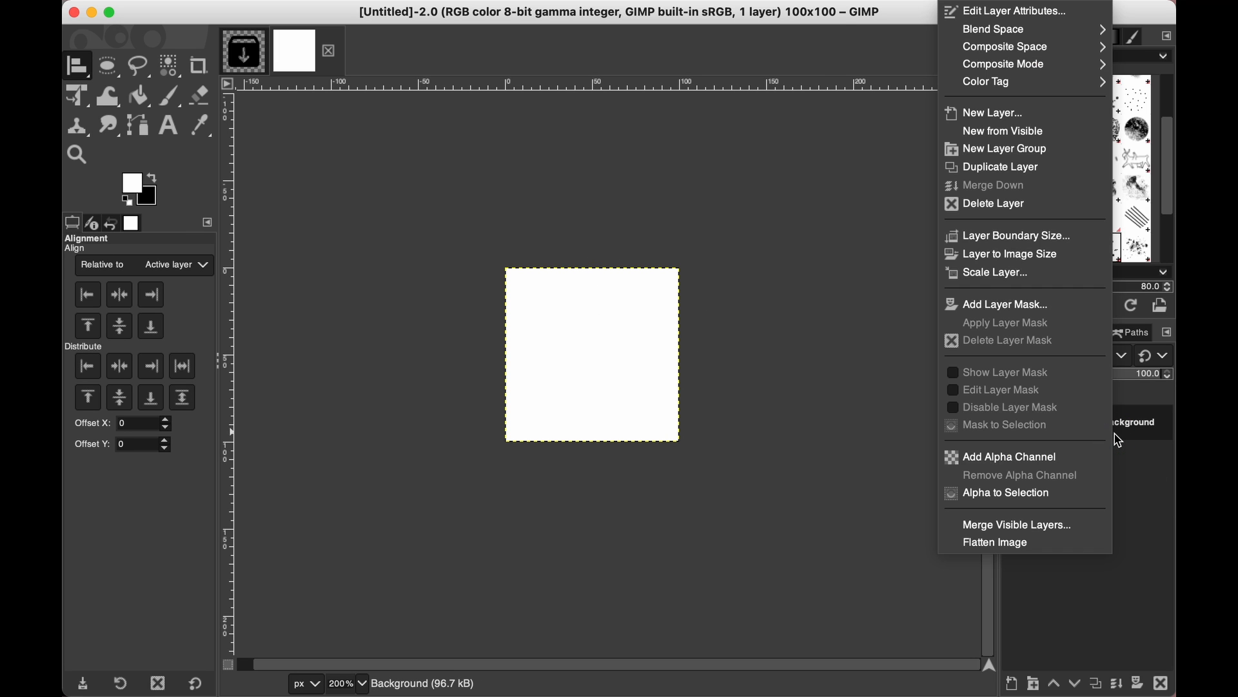
{"action": "left_click", "coordinate": [1042, 463]}
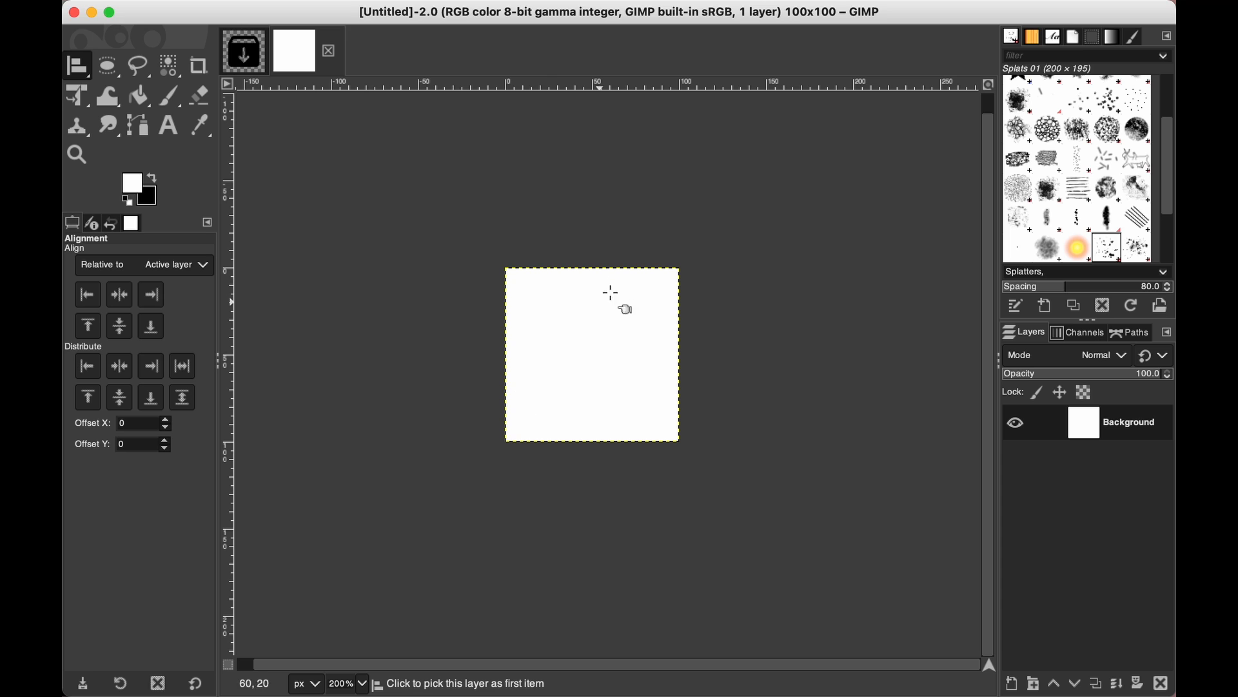
Add a horizontal guide by percent at 50% of the white image.
{"action": "left_click", "coordinate": [377, 10]}
{"action": "mouse_move", "coordinate": [454, 376]}
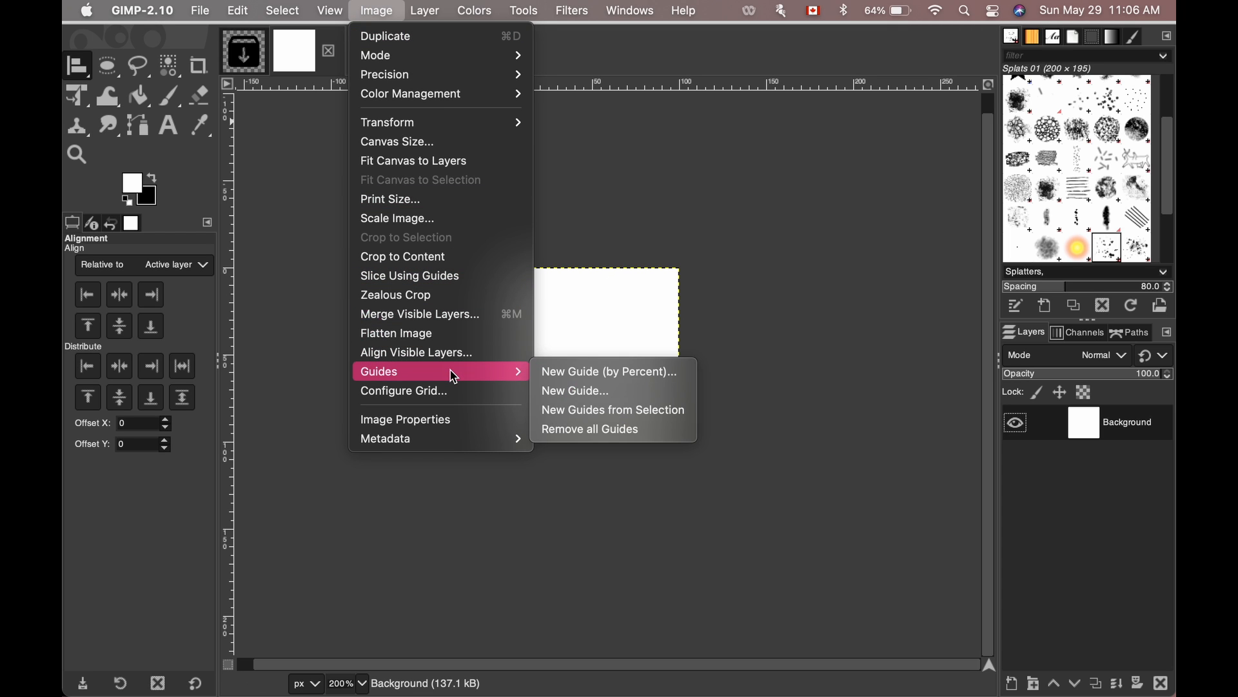
{"action": "left_click", "coordinate": [564, 372]}
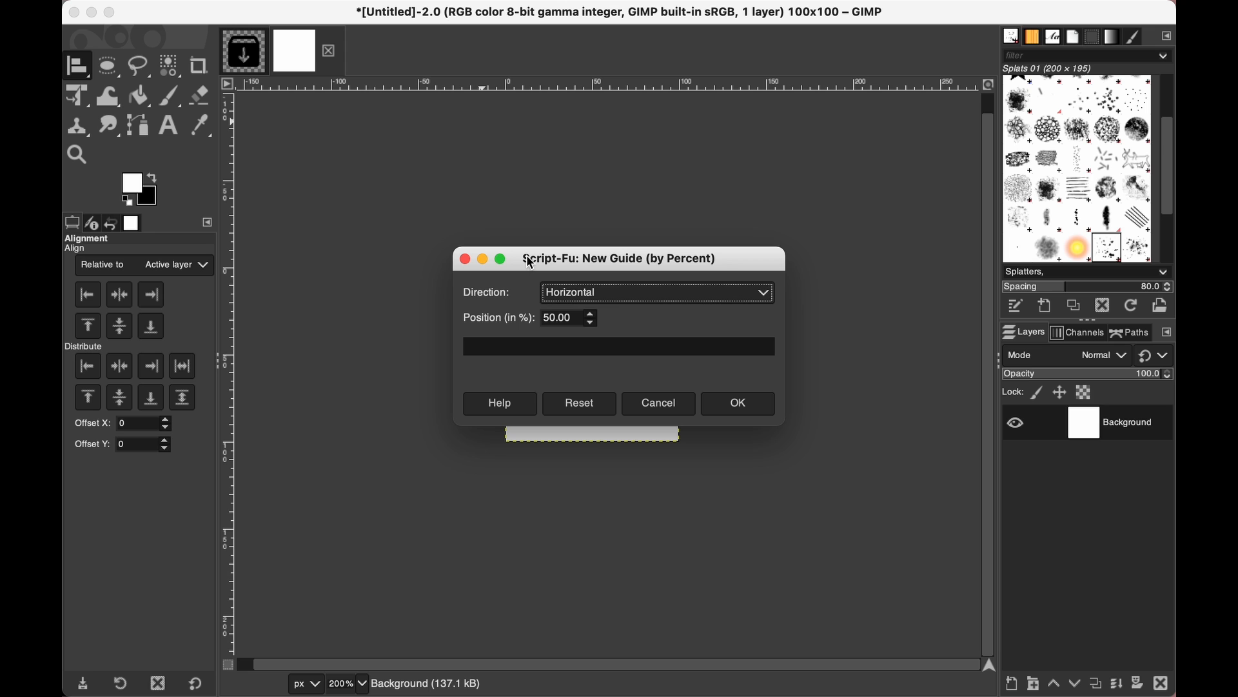
{"action": "left_click", "coordinate": [737, 405]}
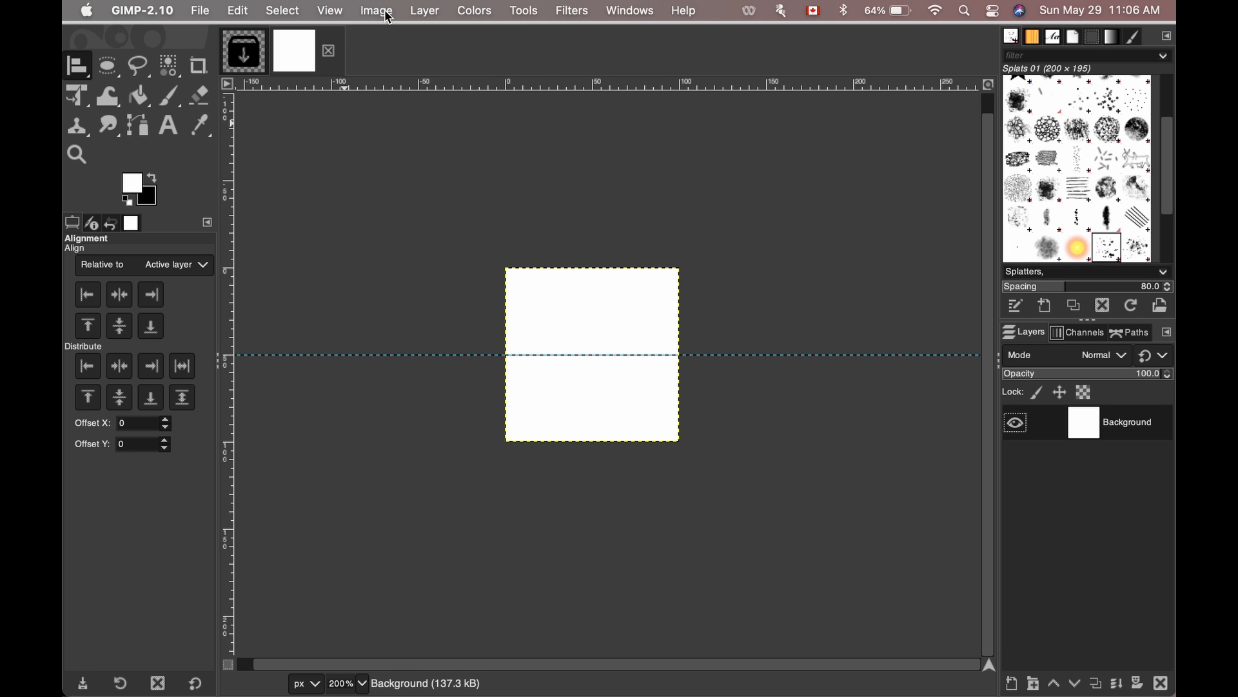
Add a vertical guide by percent at the horizontal centre of the white image.
{"action": "left_click", "coordinate": [386, 11]}
{"action": "mouse_move", "coordinate": [481, 373]}
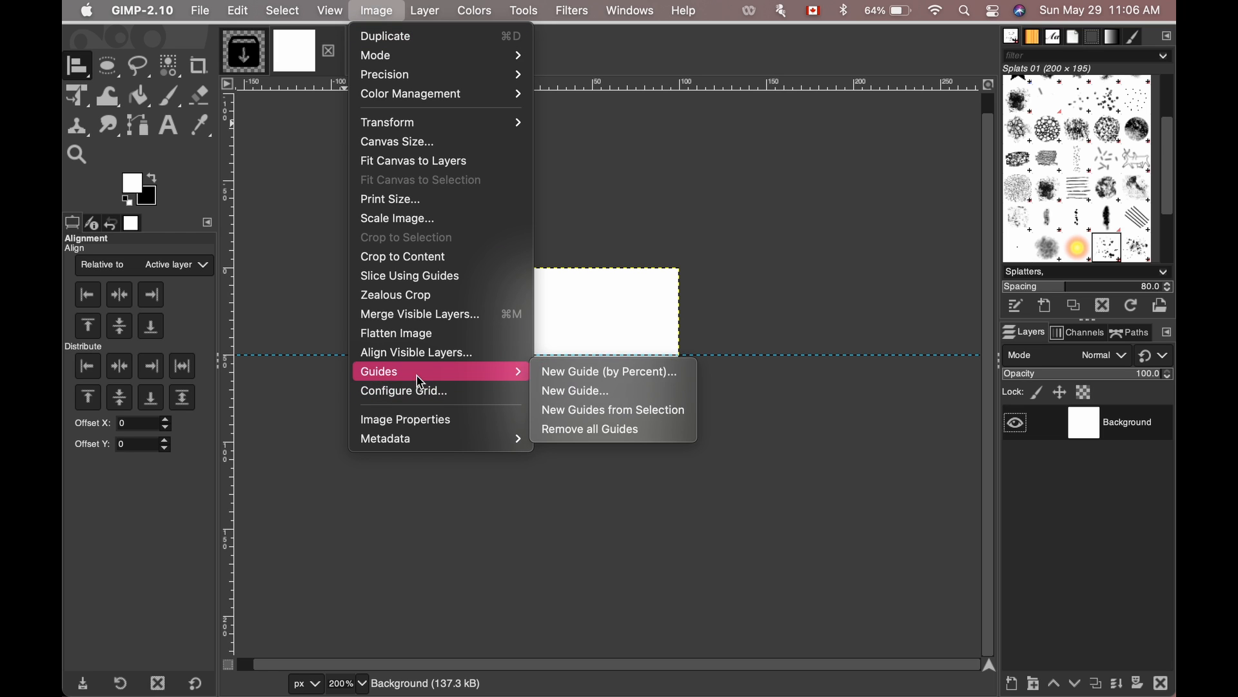
{"action": "left_click", "coordinate": [559, 373]}
{"action": "left_click", "coordinate": [583, 293]}
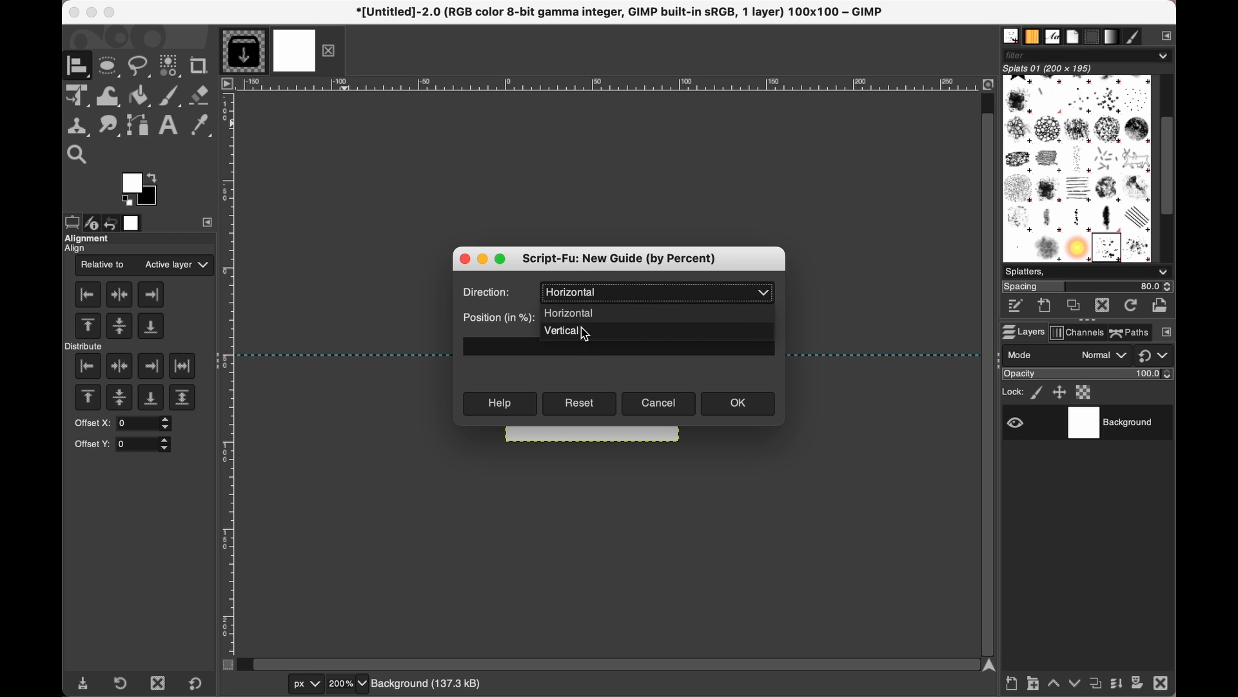
{"action": "left_click", "coordinate": [581, 329]}
{"action": "left_click", "coordinate": [718, 407]}
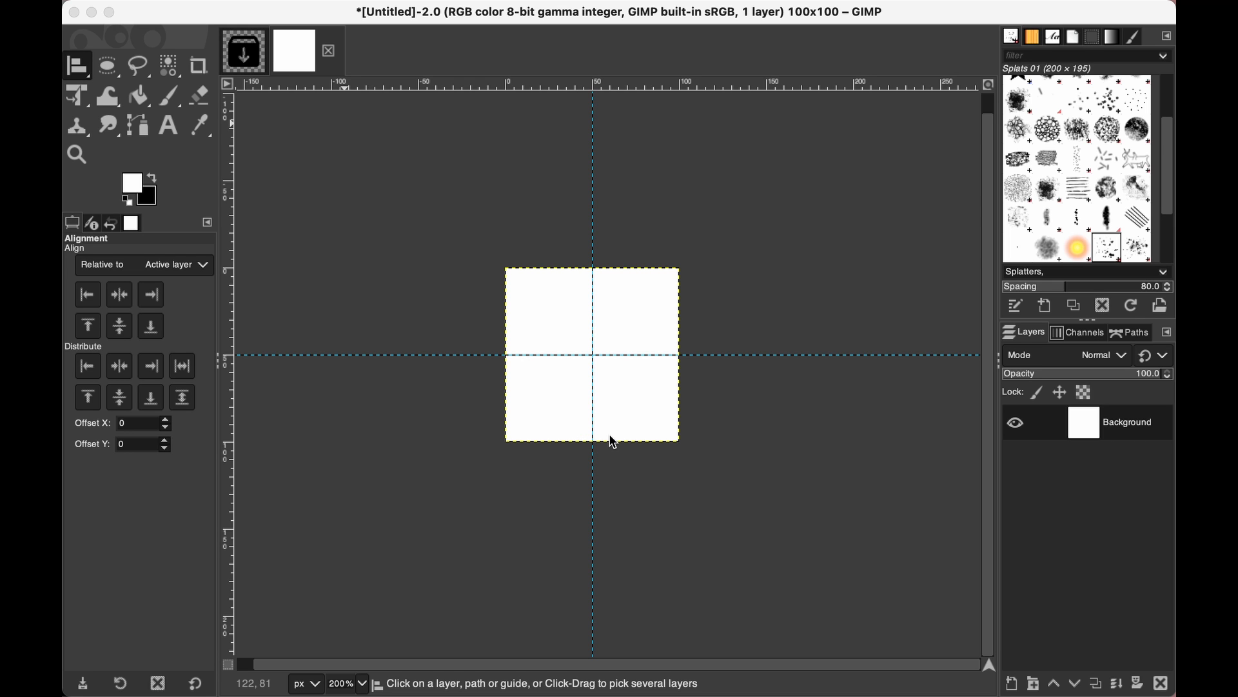
Make a 100 x 100 px circular ellipse selection outward from the intersection of the two guides, filling the whole canvas.
{"action": "scroll", "coordinate": [613, 442], "scroll_direction": "up", "scroll_amount": 2}
{"action": "scroll", "coordinate": [611, 437], "scroll_direction": "down", "scroll_amount": 2}
{"action": "scroll", "coordinate": [611, 437], "scroll_direction": "up", "scroll_amount": 1}
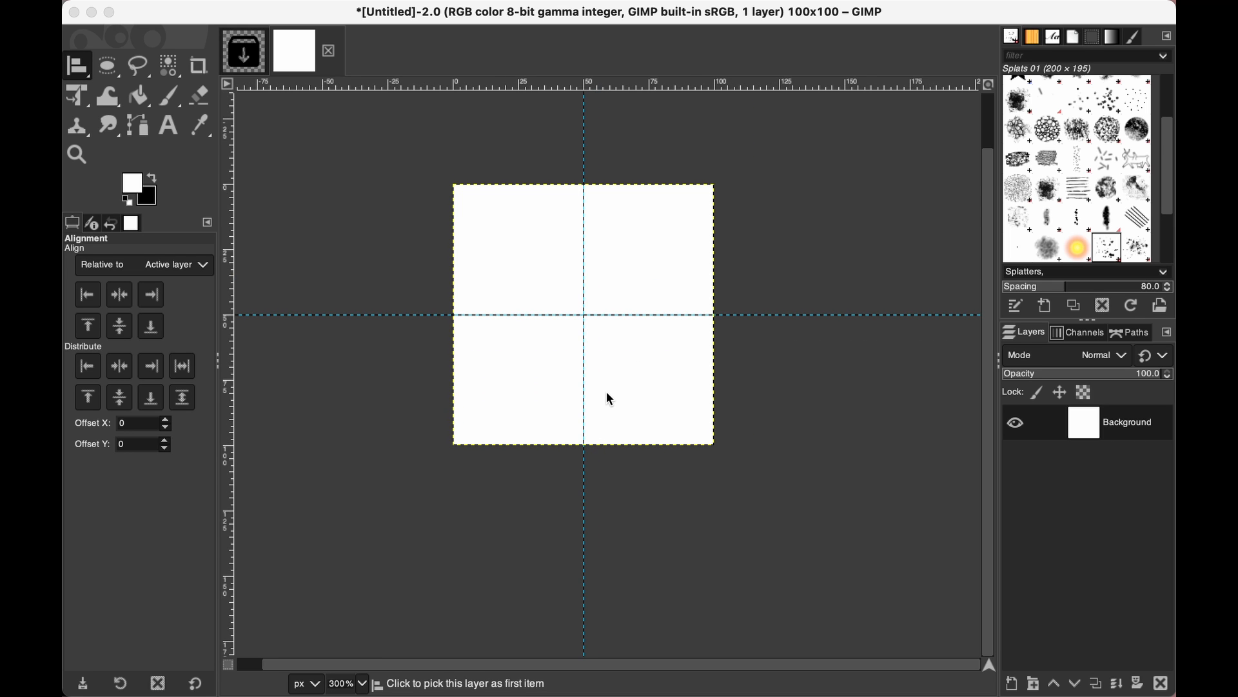
{"action": "scroll", "coordinate": [610, 398], "scroll_direction": "up", "scroll_amount": 1}
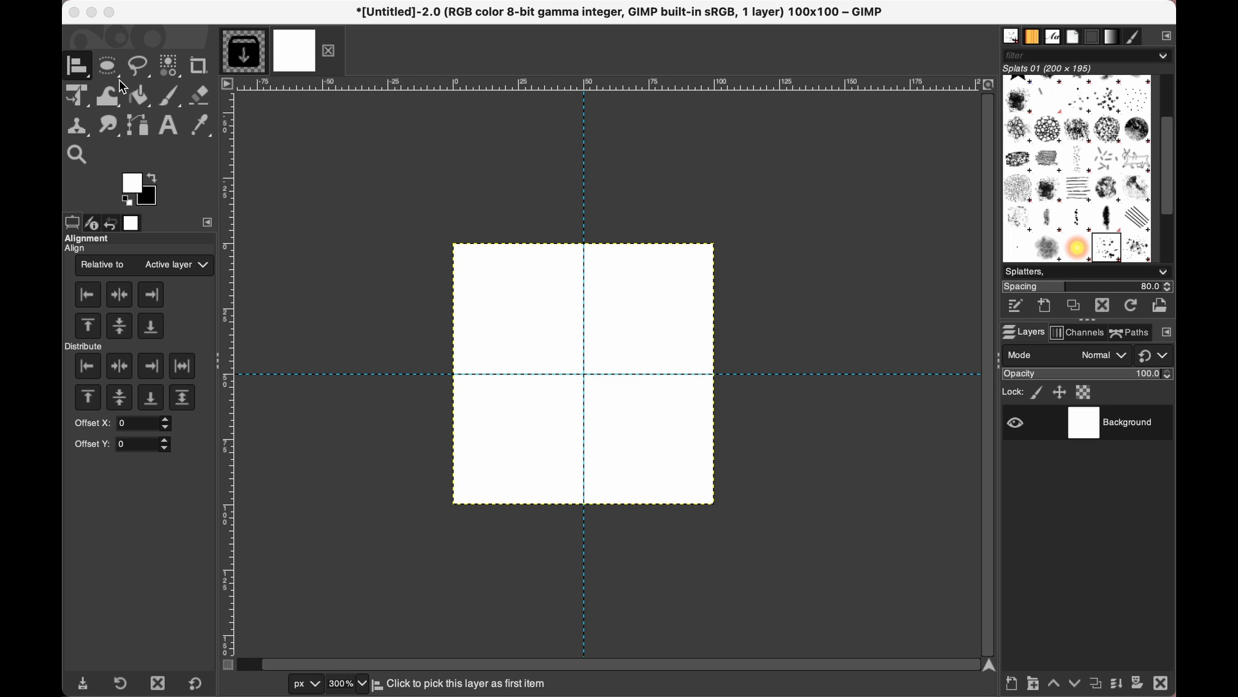
{"action": "left_click", "coordinate": [103, 62]}
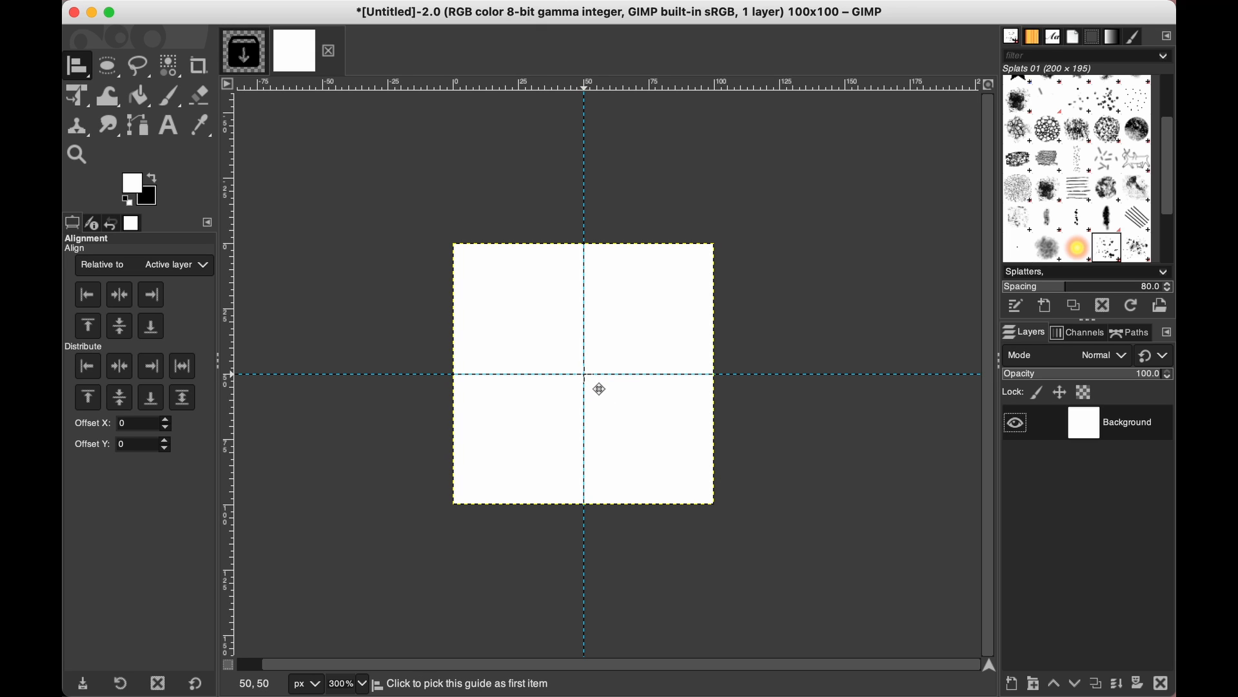
{"action": "left_click", "coordinate": [110, 67]}
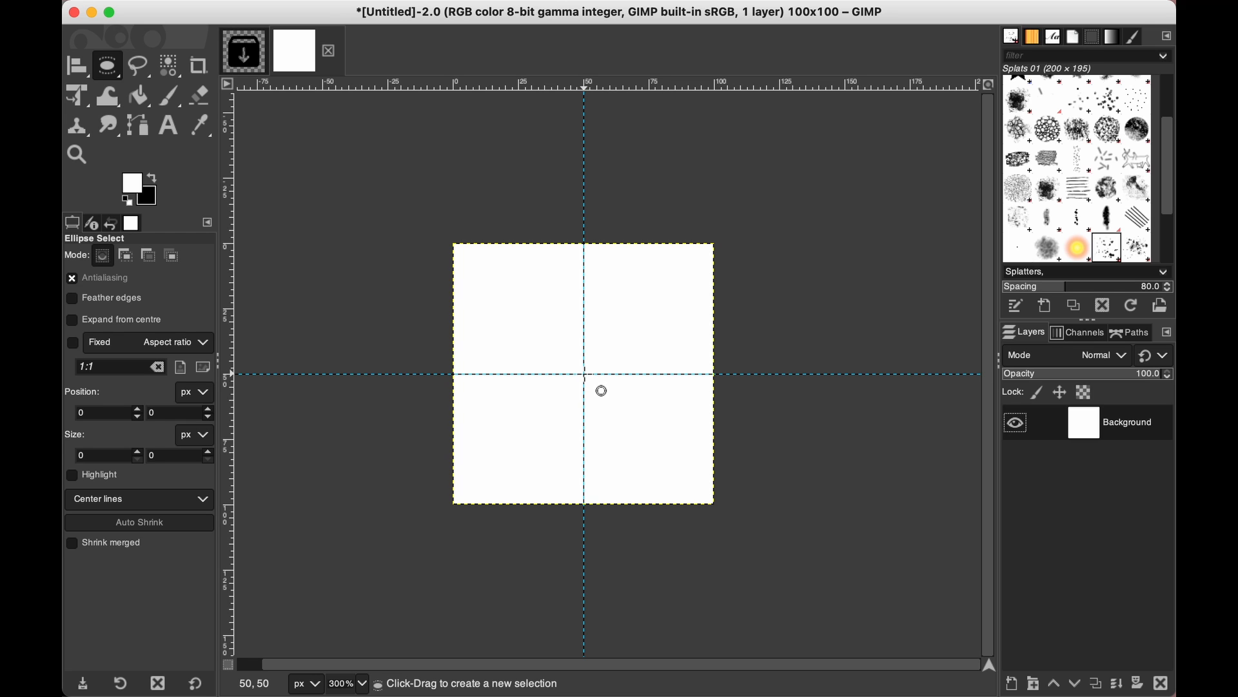
{"action": "left_click_drag", "start_coordinate": [584, 374], "coordinate": [641, 428]}
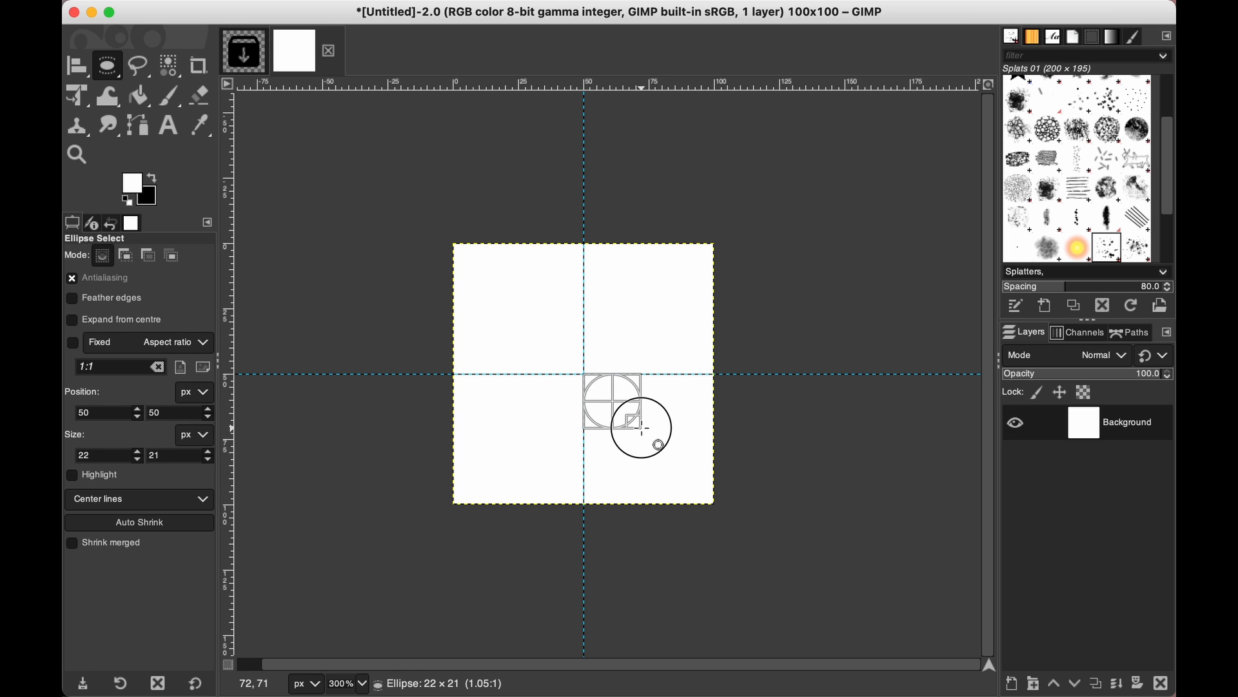
{"action": "left_click_drag", "start_coordinate": [642, 427], "coordinate": [642, 428]}
{"action": "key", "text": "shift+ctrl"}
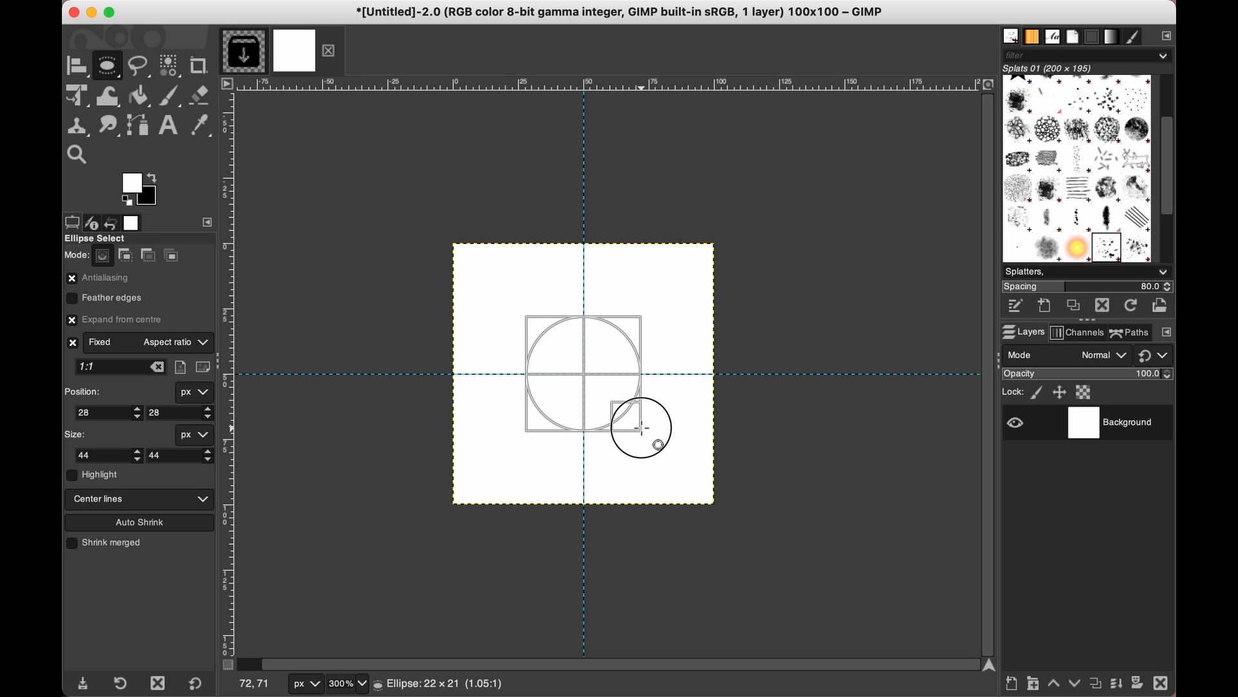
{"action": "left_click_drag", "start_coordinate": [642, 428], "coordinate": [715, 485]}
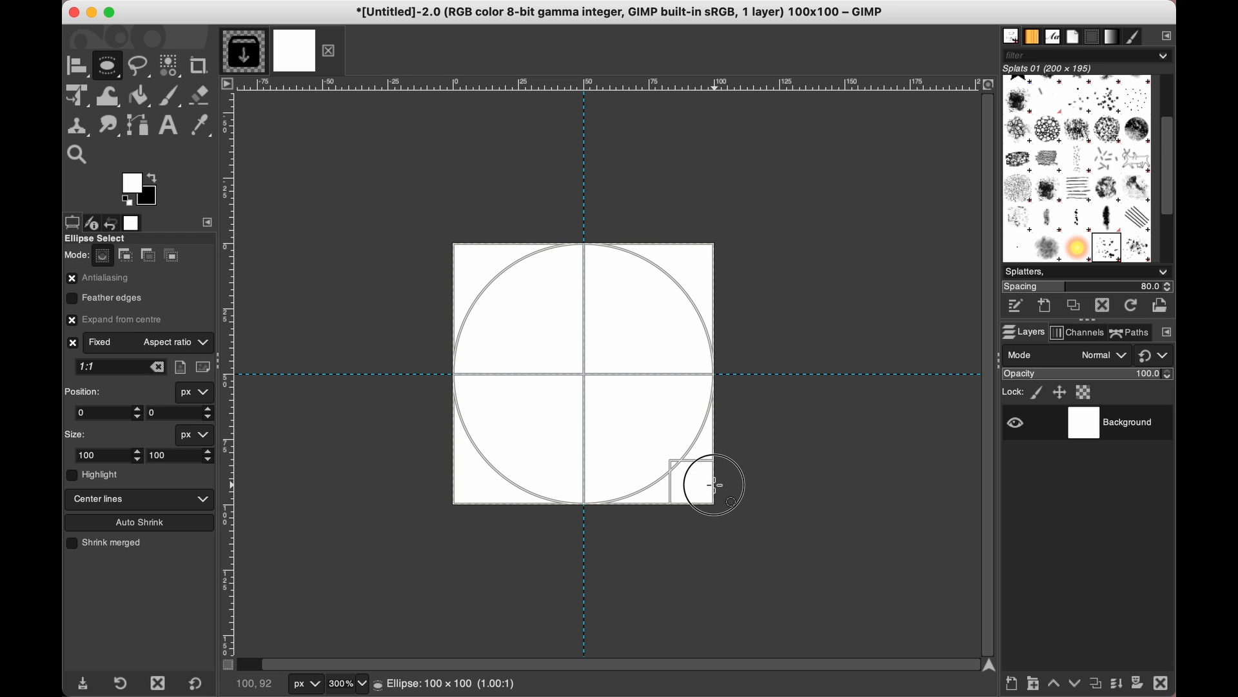
{"action": "left_click_drag", "start_coordinate": [714, 485], "coordinate": [716, 483]}
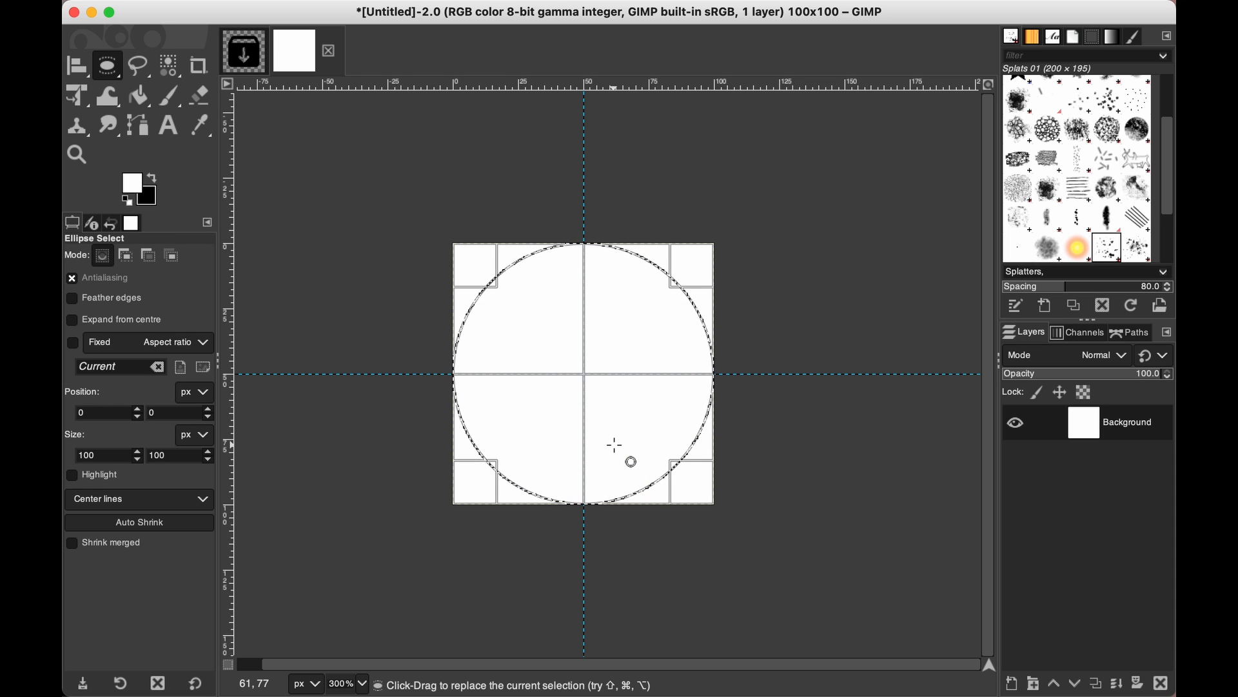
Invert the circular selection to cut away the white corners outside the circle, and deselect everything.
{"action": "left_click", "coordinate": [287, 11]}
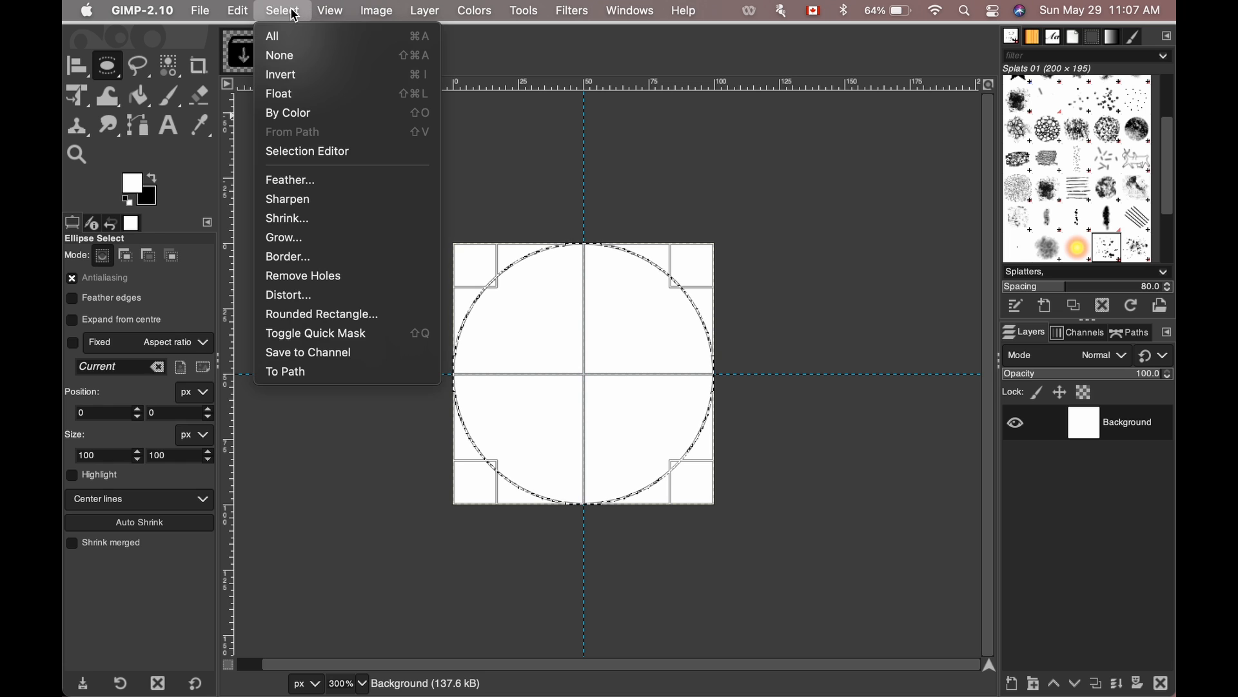
{"action": "left_click", "coordinate": [303, 74]}
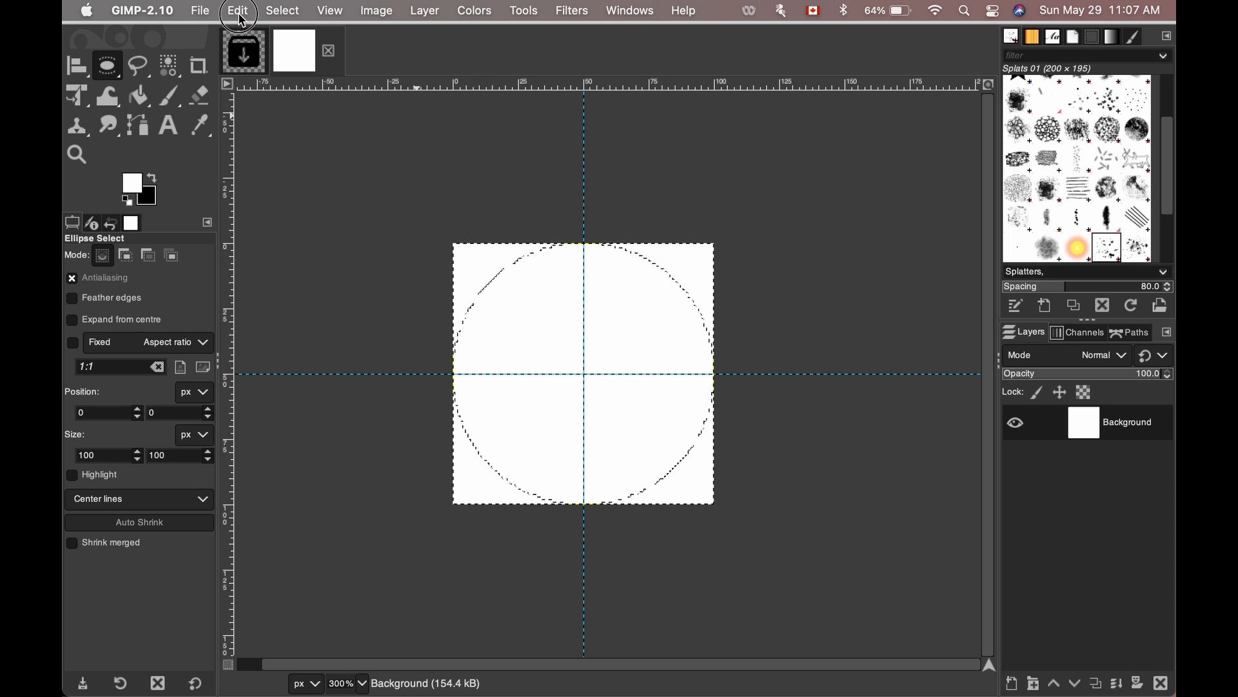
{"action": "left_click", "coordinate": [239, 11]}
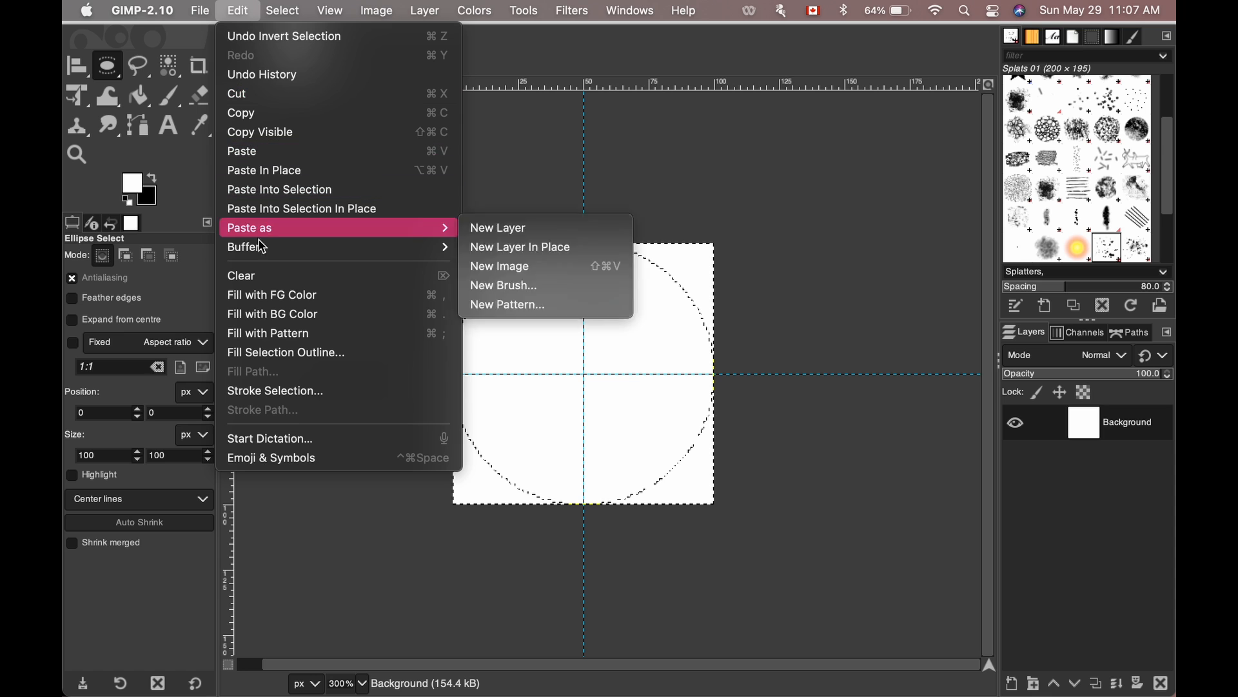
{"action": "left_click", "coordinate": [259, 94]}
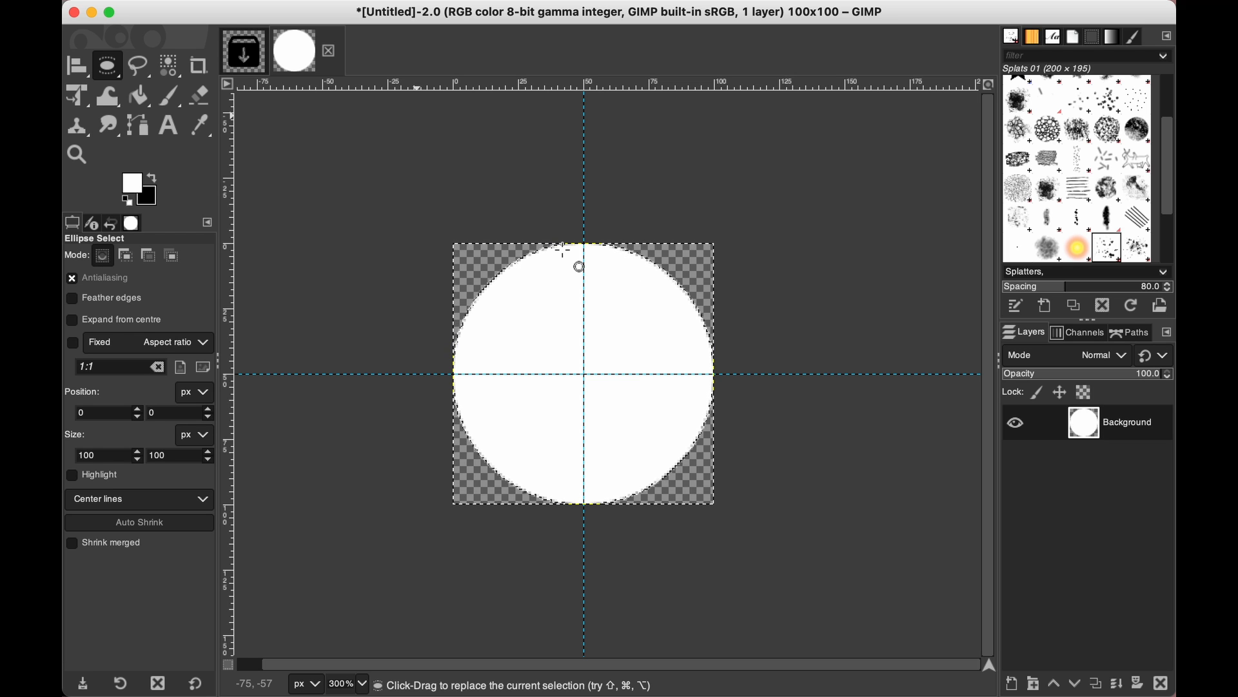
{"action": "mouse_move", "coordinate": [392, 8]}
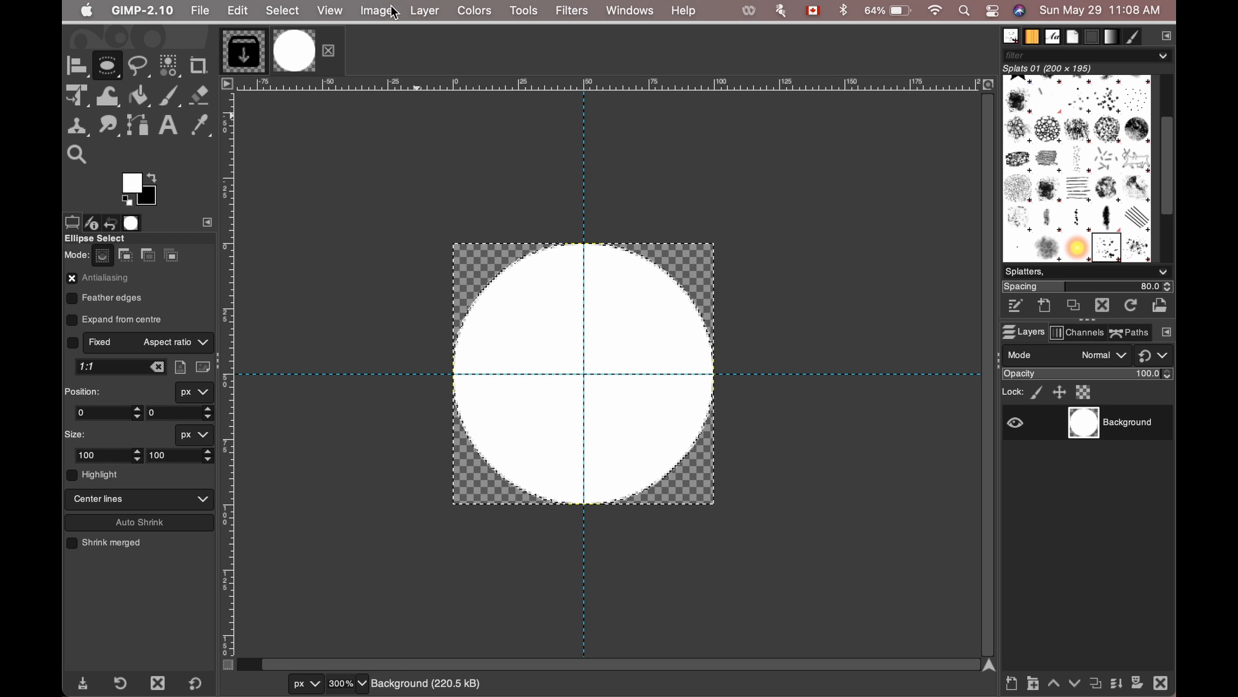
{"action": "left_click", "coordinate": [282, 11]}
{"action": "left_click", "coordinate": [283, 52]}
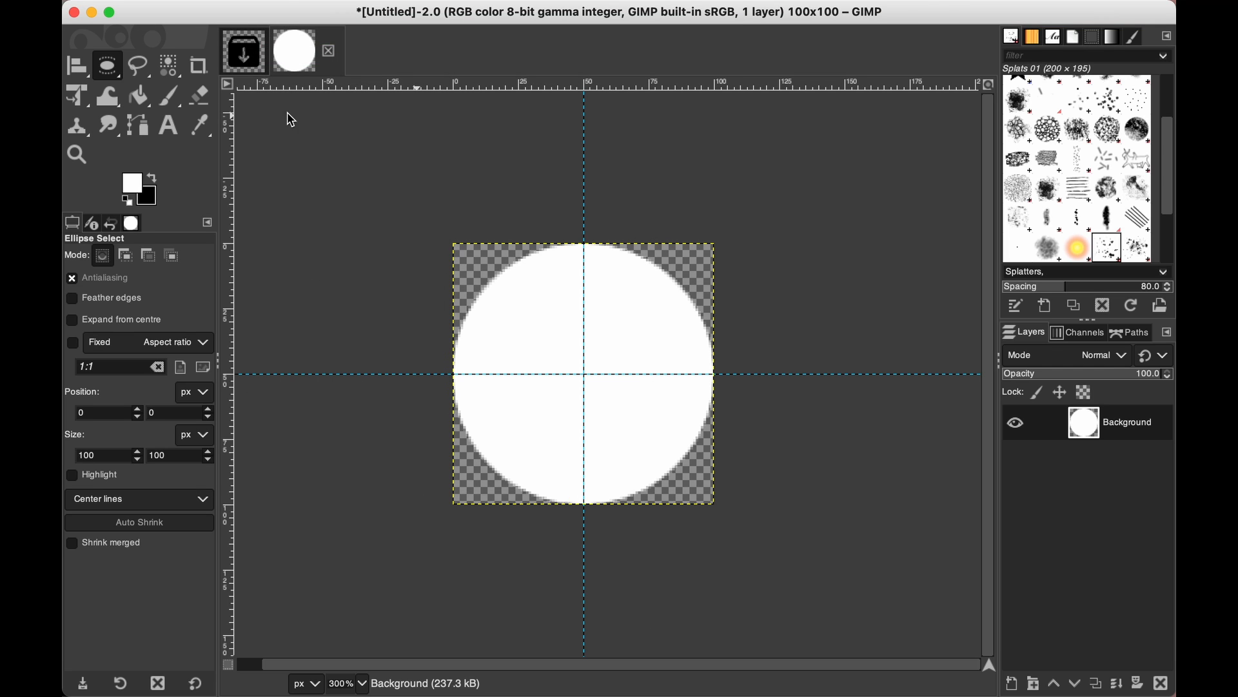
Copy the downloads icon from its own image and paste it onto the white circle image.
{"action": "left_click", "coordinate": [261, 65]}
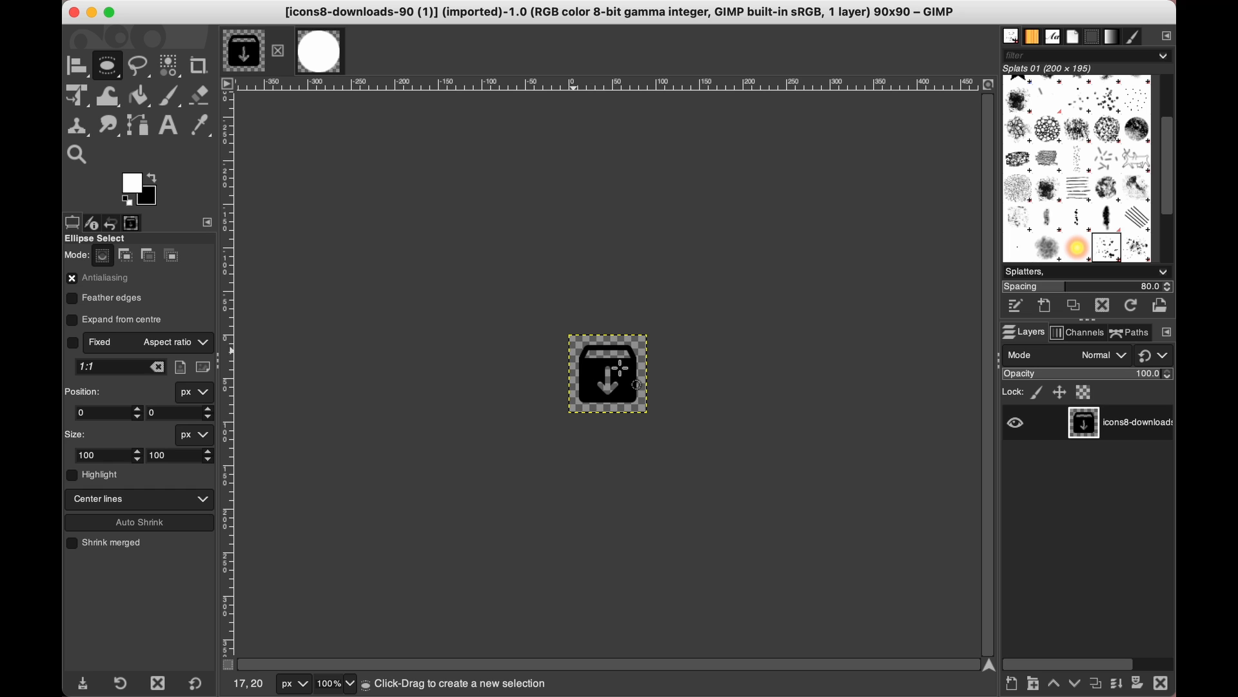
{"action": "key", "text": "super+c"}
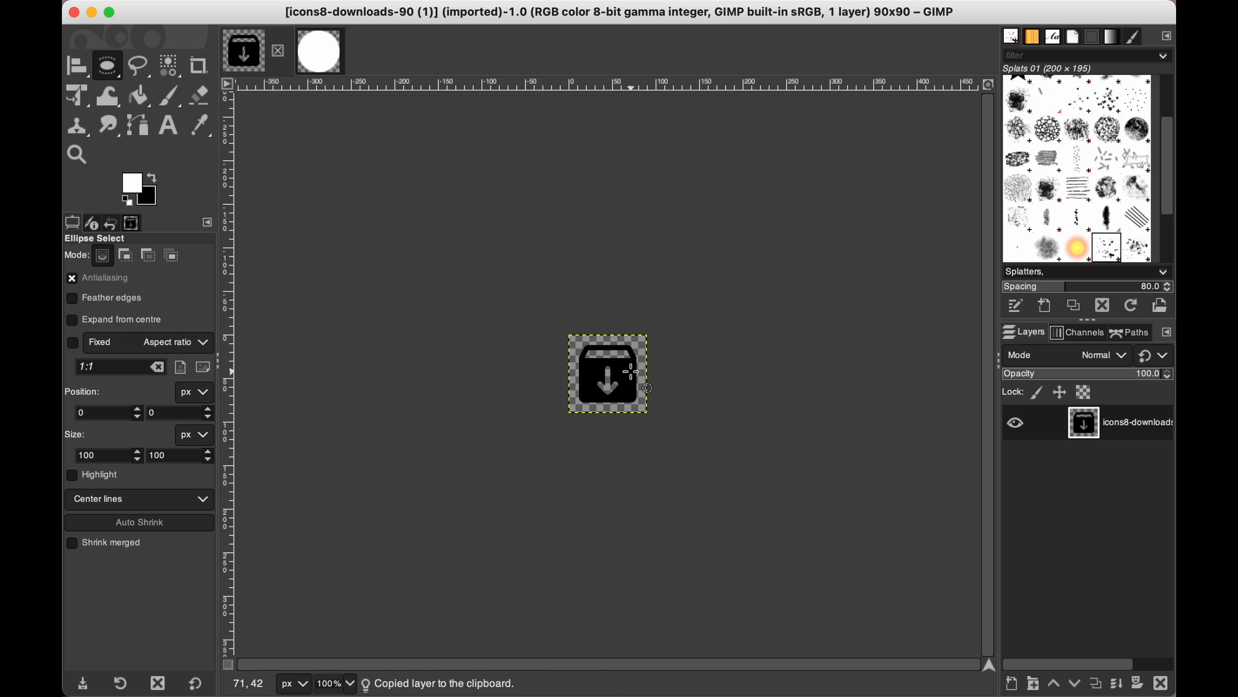
{"action": "left_click", "coordinate": [324, 61]}
{"action": "key", "text": "super+v"}
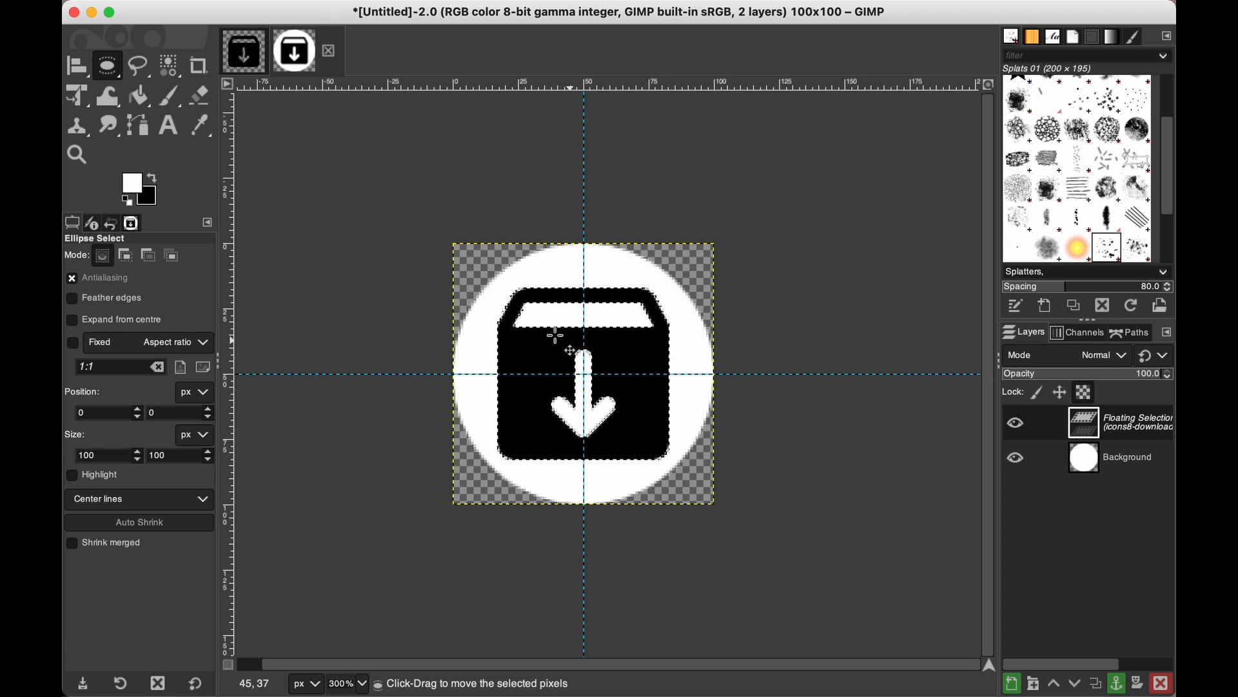
Scale the pasted downloads icon proportionally by a factor of about 0.998 with Unified Transform and apply it.
{"action": "left_click", "coordinate": [80, 67]}
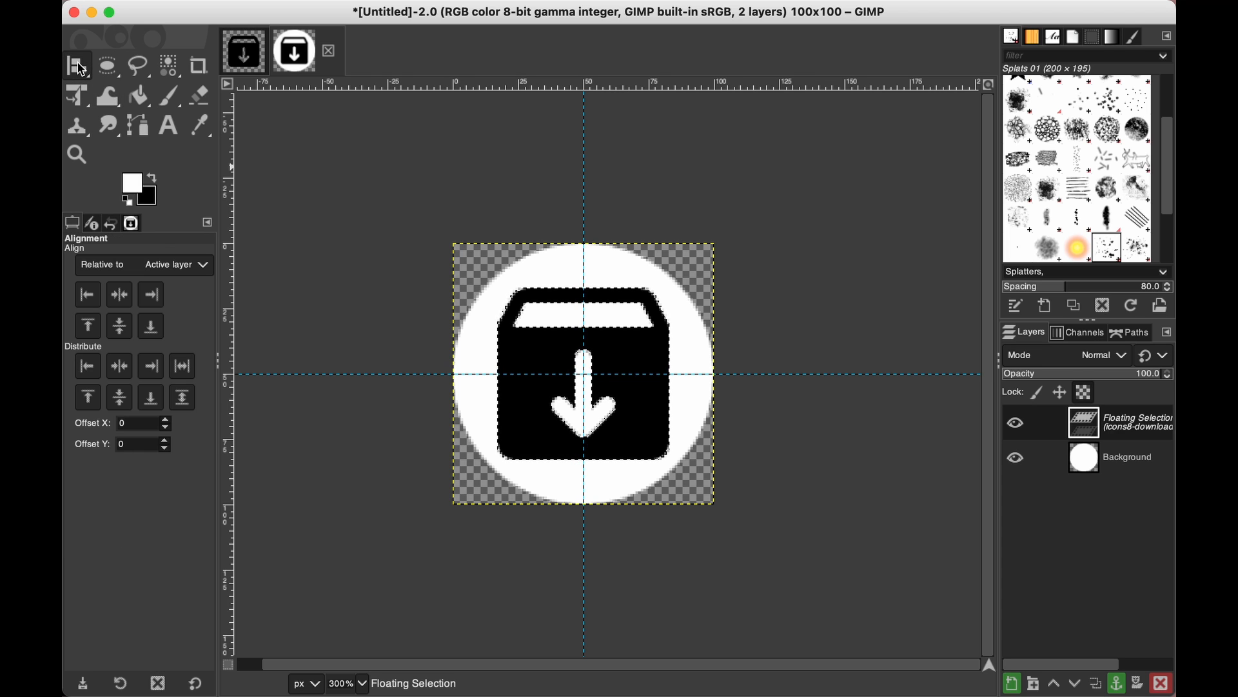
{"action": "left_click", "coordinate": [77, 95]}
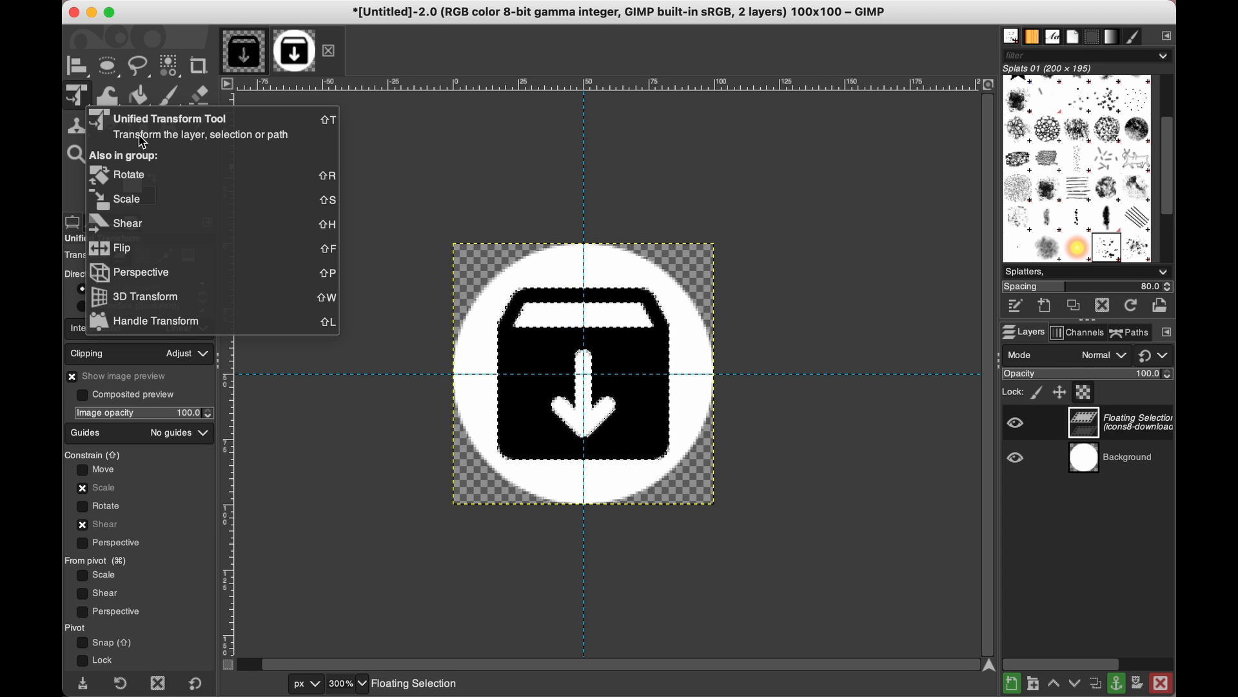
{"action": "left_click", "coordinate": [645, 429]}
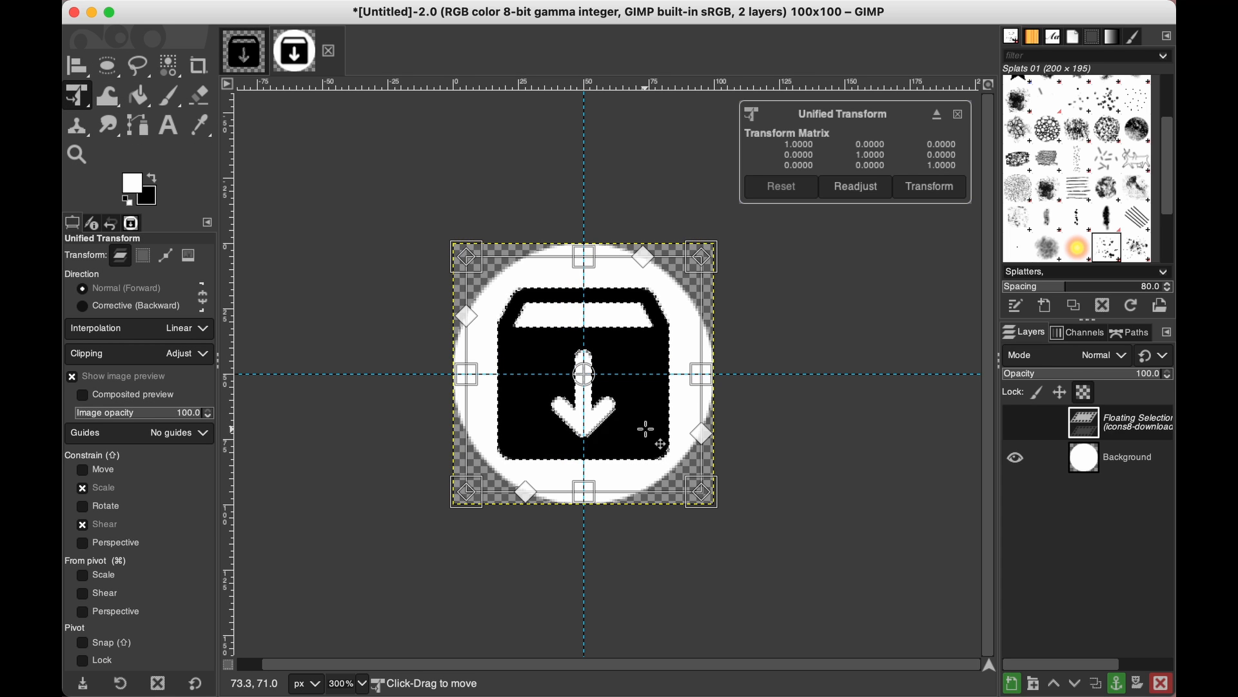
{"action": "mouse_move", "coordinate": [716, 507]}
{"action": "left_mouse_down"}
{"action": "mouse_move", "coordinate": [698, 494]}
{"action": "mouse_move", "coordinate": [717, 505]}
{"action": "left_mouse_up"}
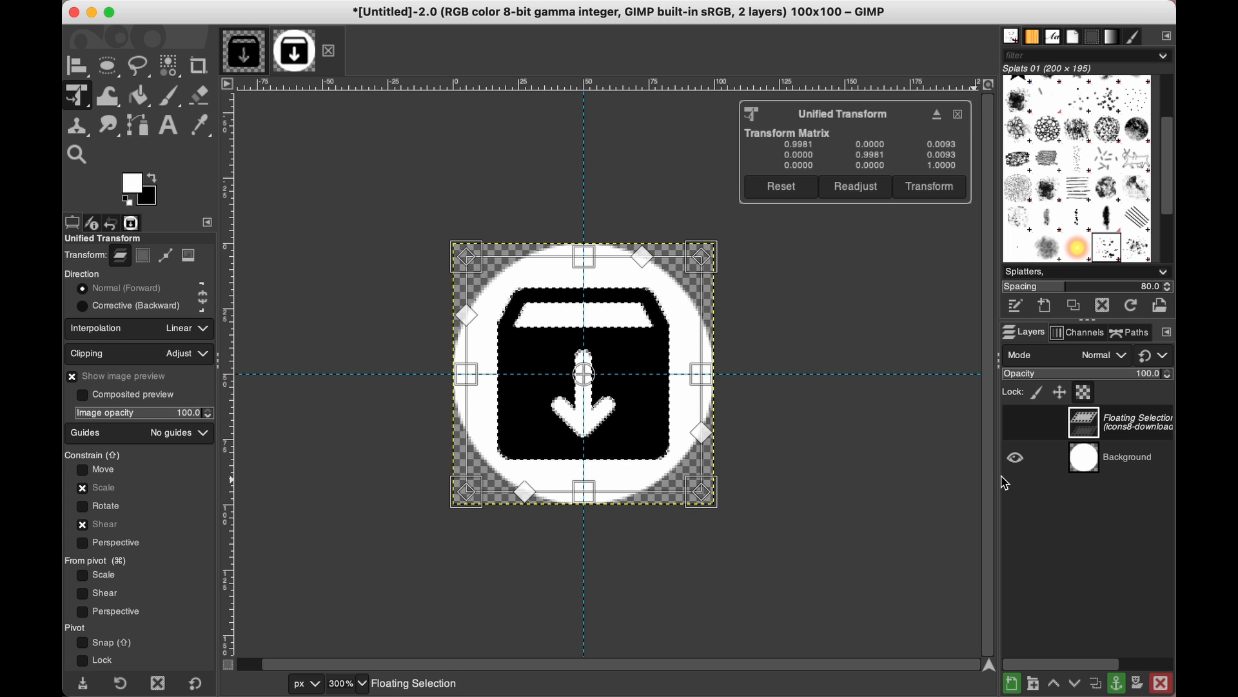
{"action": "key", "text": "Return"}
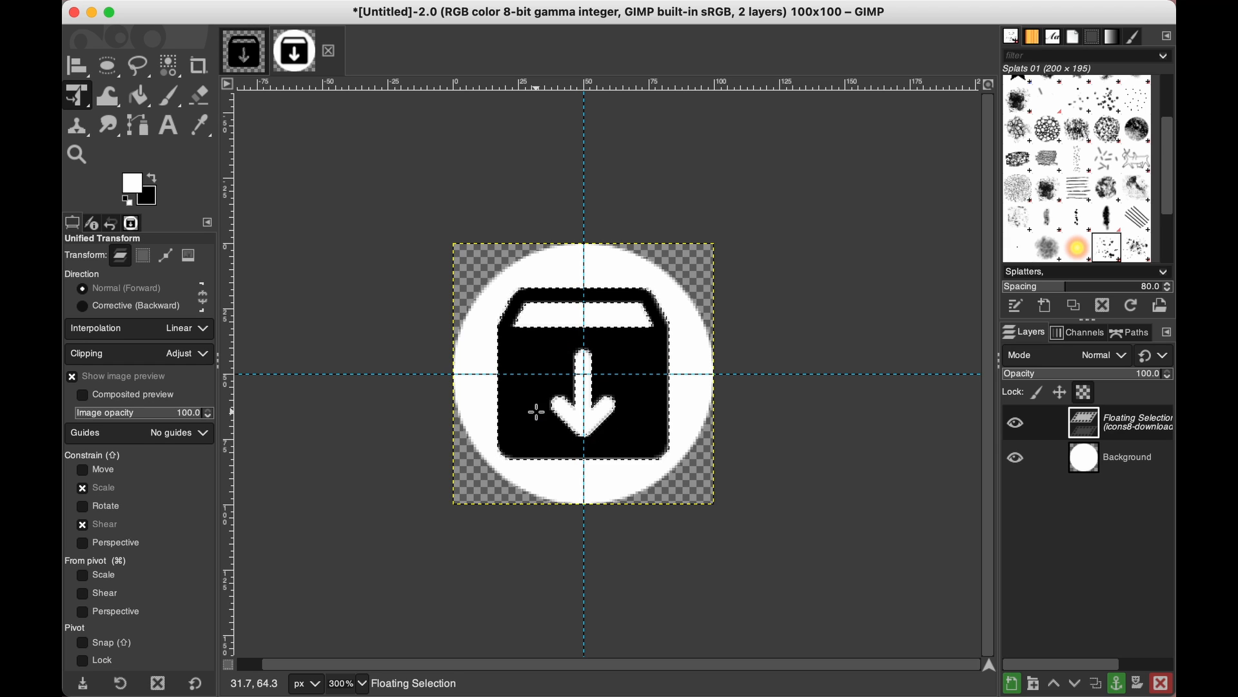
Turn the floating icon into its own layer and load that layer's alpha as a selection.
{"action": "right_click", "coordinate": [1140, 425]}
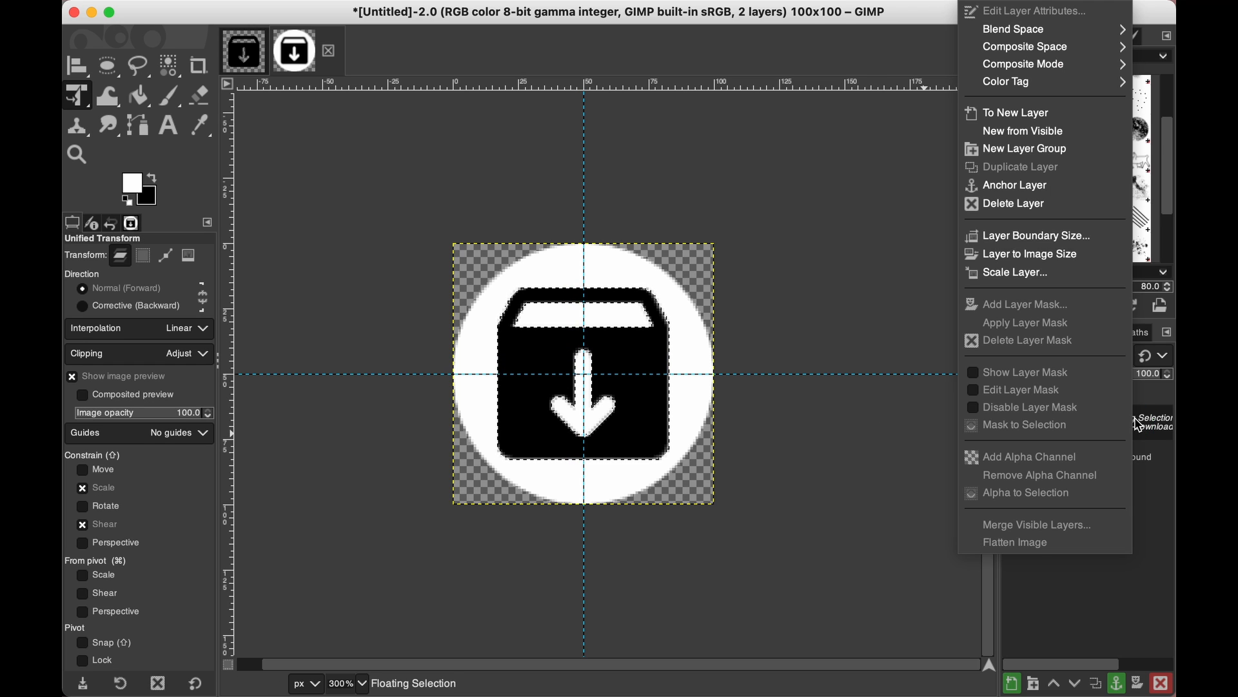
{"action": "left_click", "coordinate": [1033, 115]}
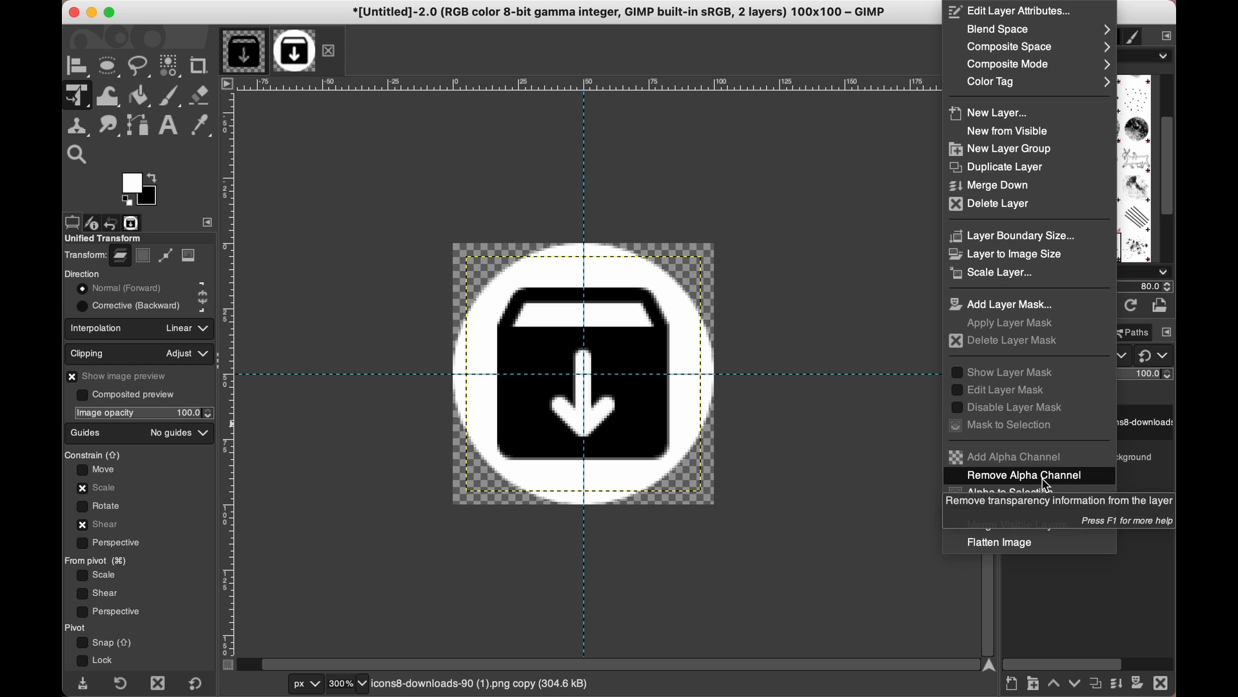
{"action": "left_click", "coordinate": [1039, 497]}
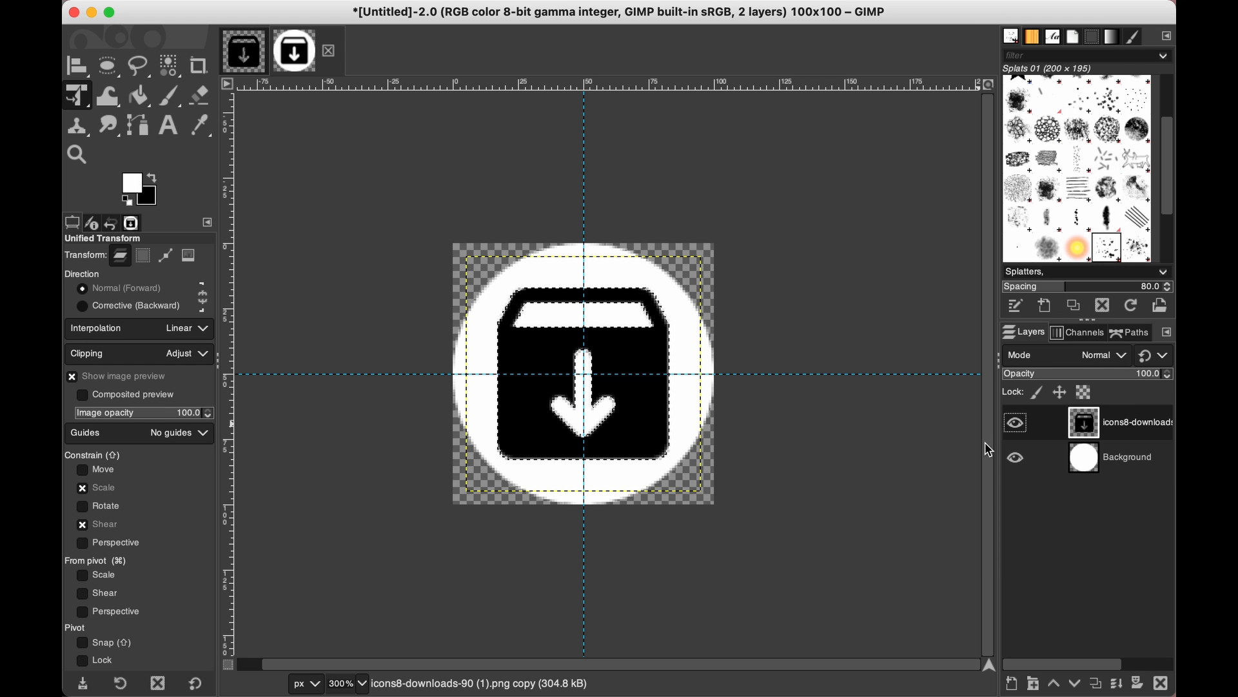
Hide the icon layer and add a Black (full transparency) layer mask to the Background layer.
{"action": "left_click", "coordinate": [1017, 424]}
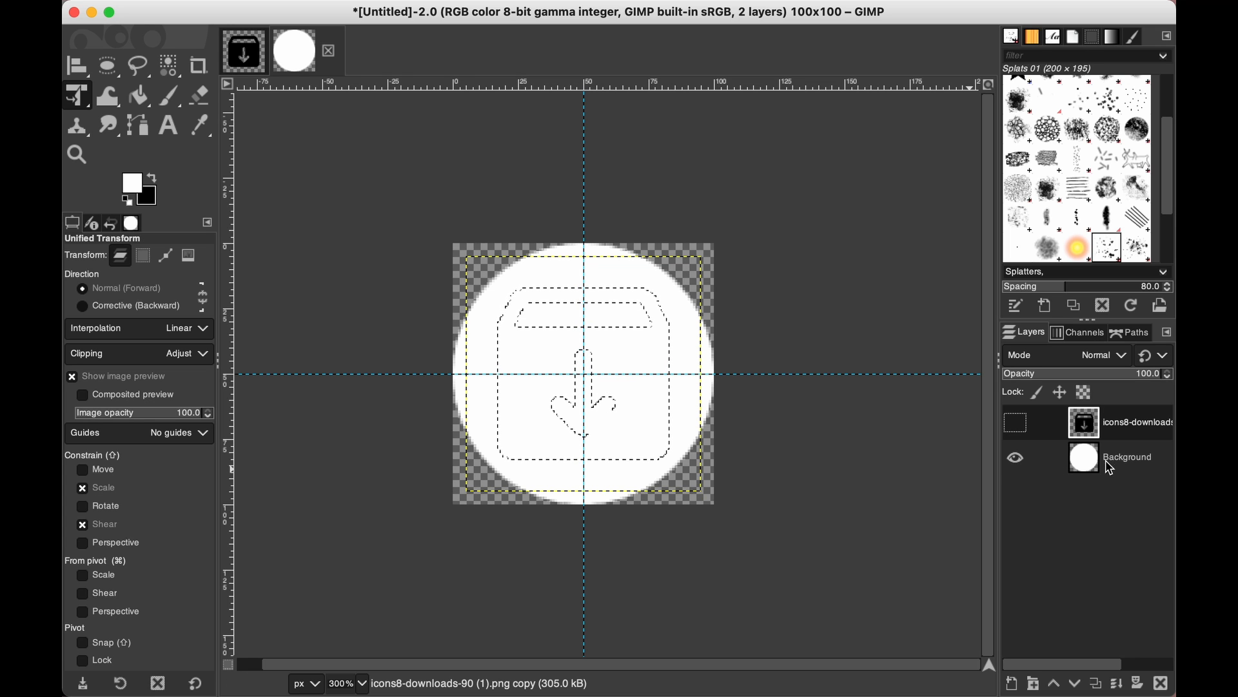
{"action": "left_click", "coordinate": [1127, 464]}
{"action": "right_click", "coordinate": [1128, 464]}
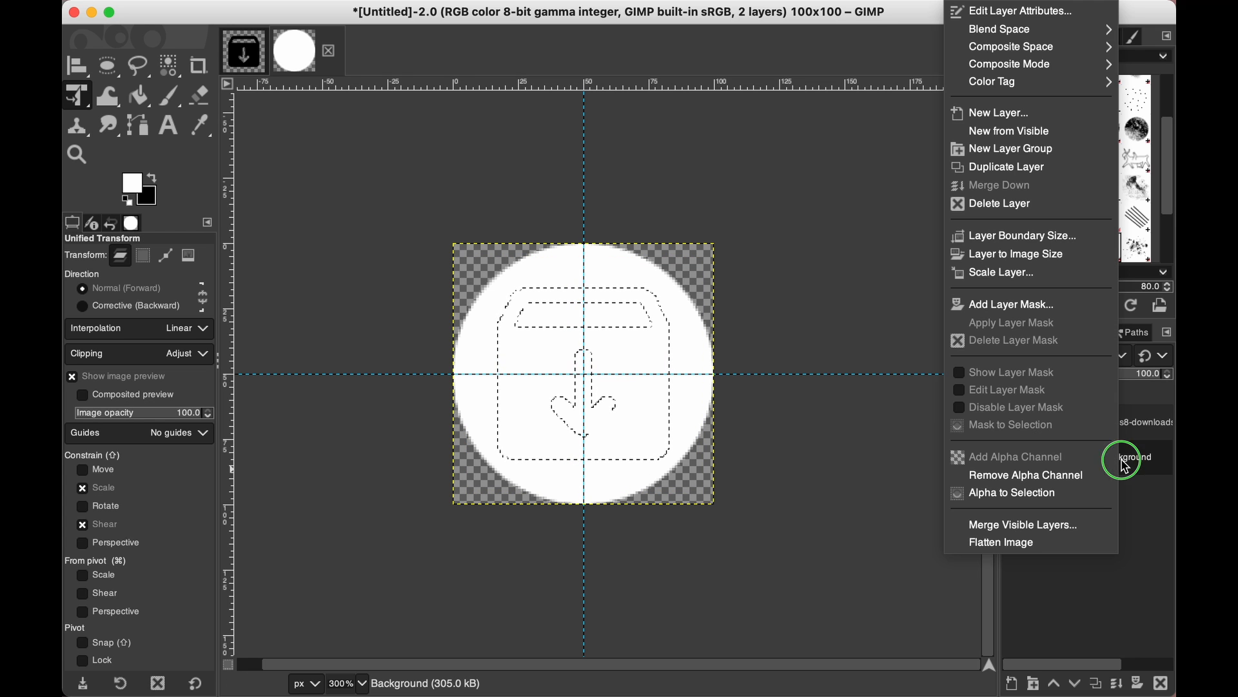
{"action": "left_click", "coordinate": [1045, 315]}
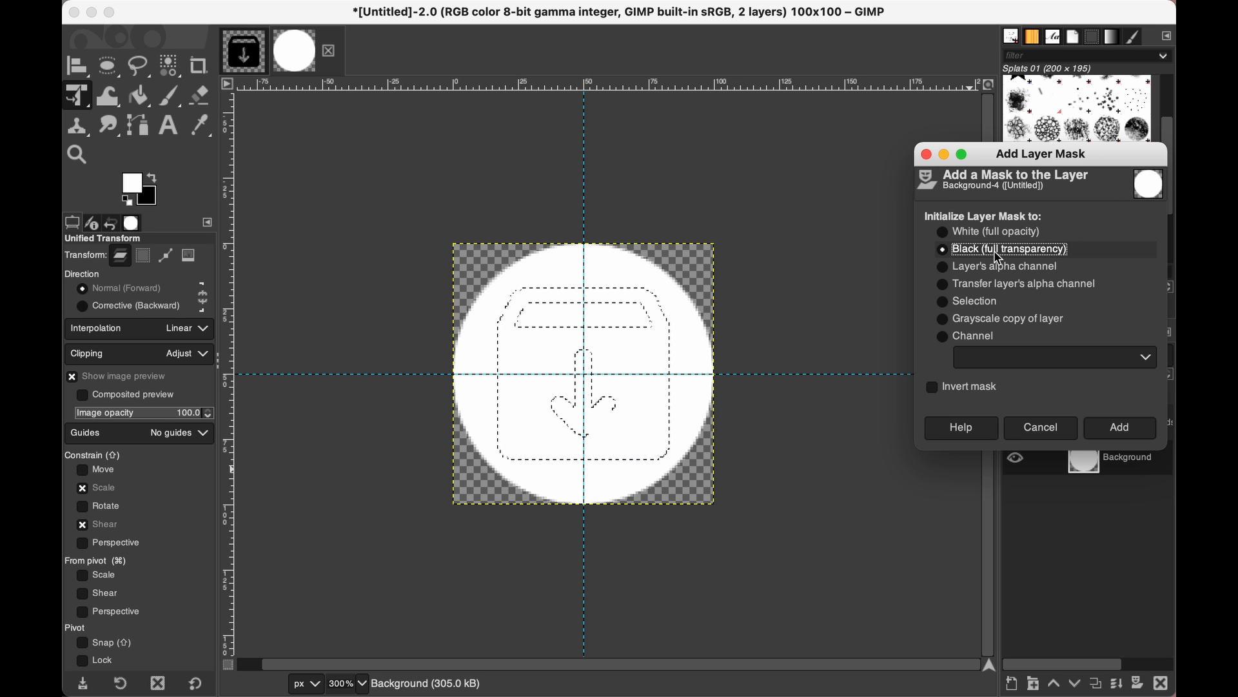
{"action": "left_click", "coordinate": [1123, 432]}
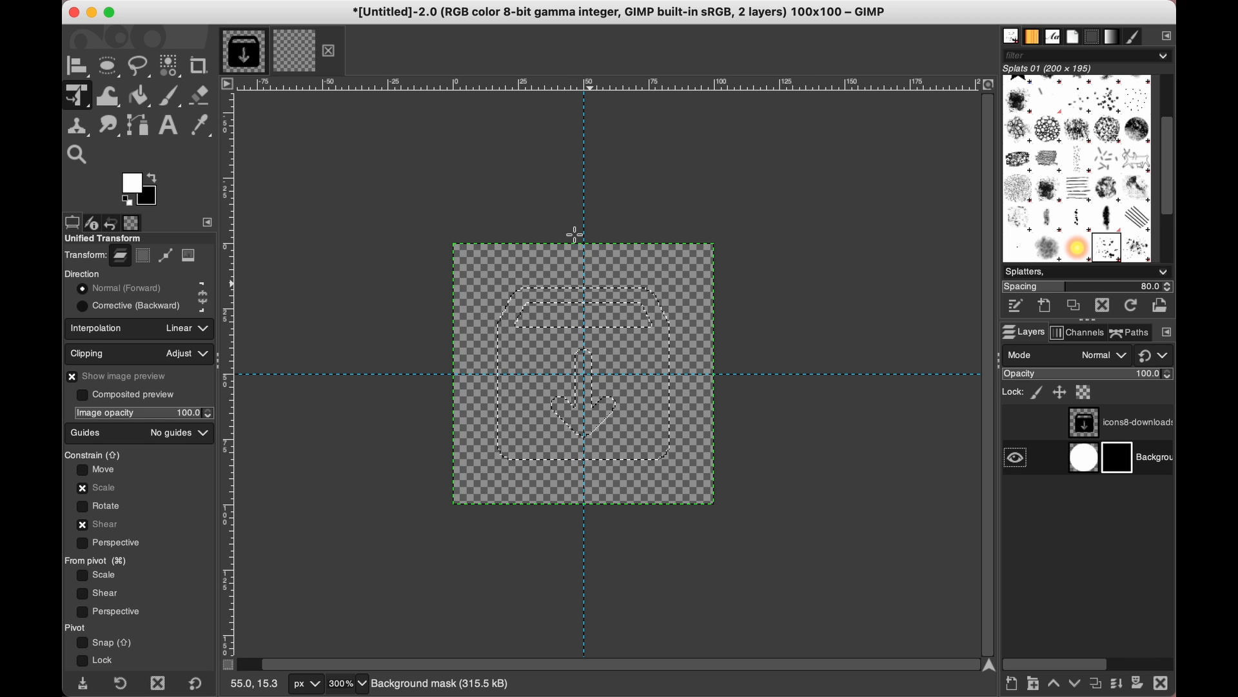
Invert the selection and fill the Background layer mask with the white foreground colour.
{"action": "mouse_move", "coordinate": [465, 6]}
{"action": "left_click", "coordinate": [283, 9]}
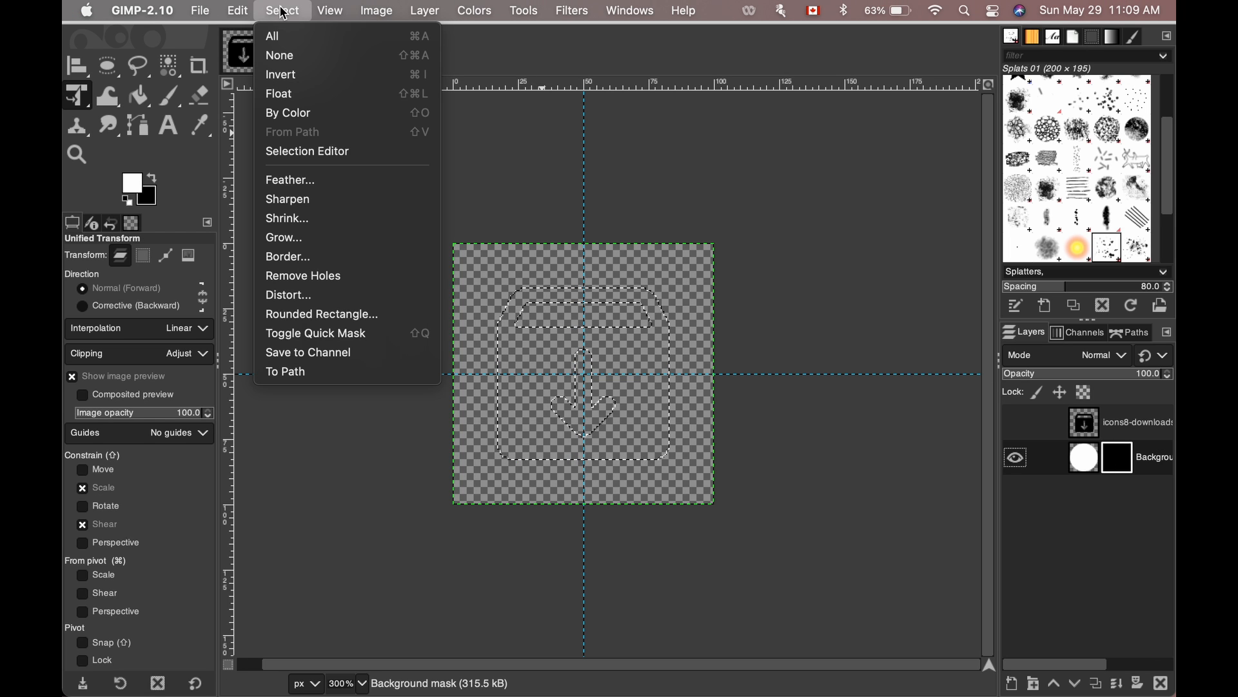
{"action": "left_click", "coordinate": [284, 57]}
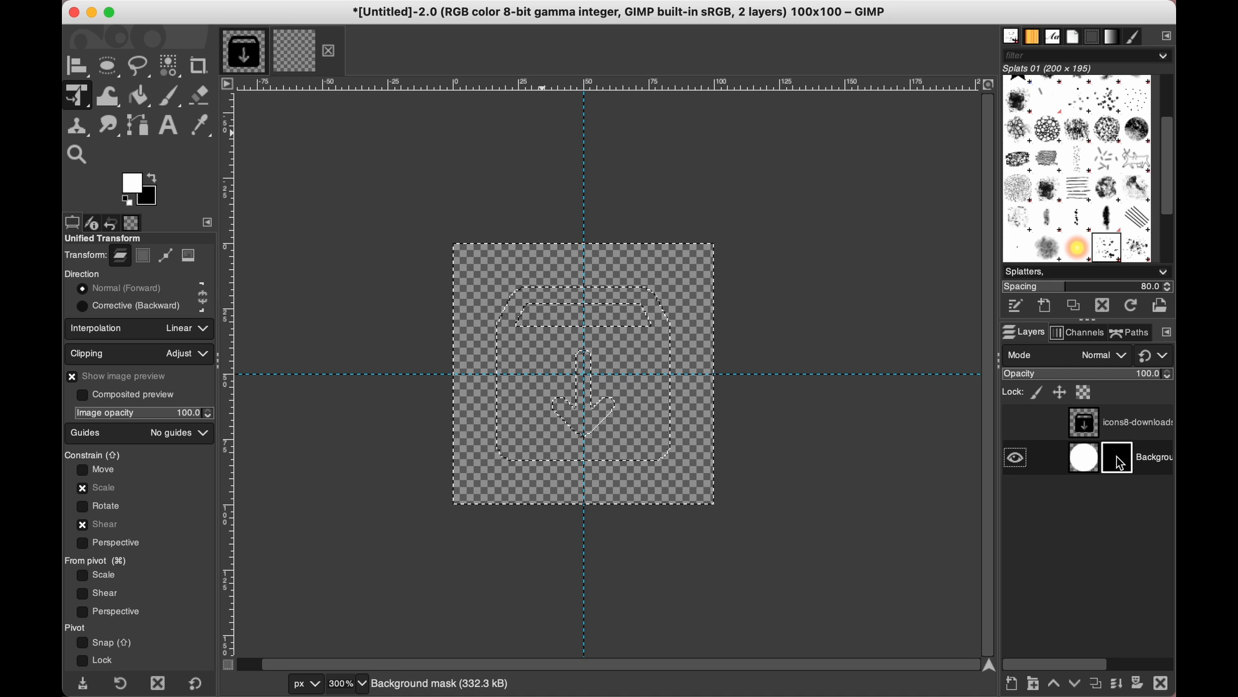
{"action": "left_click", "coordinate": [238, 11]}
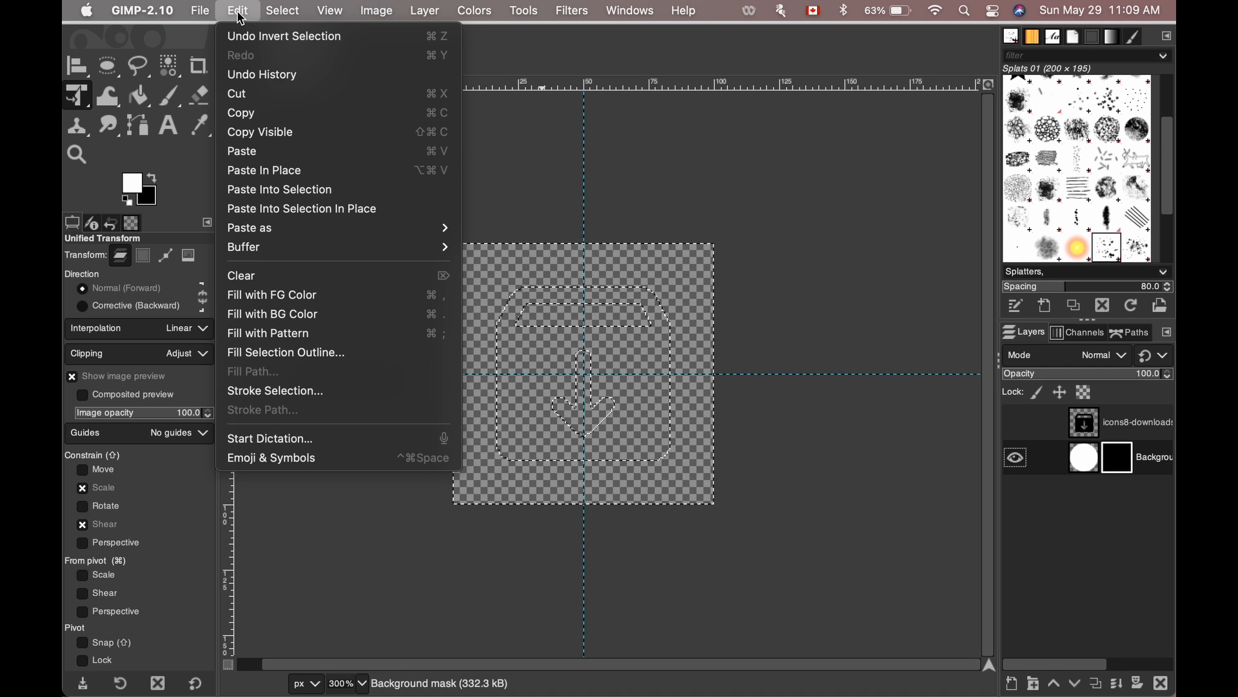
{"action": "left_click", "coordinate": [299, 295]}
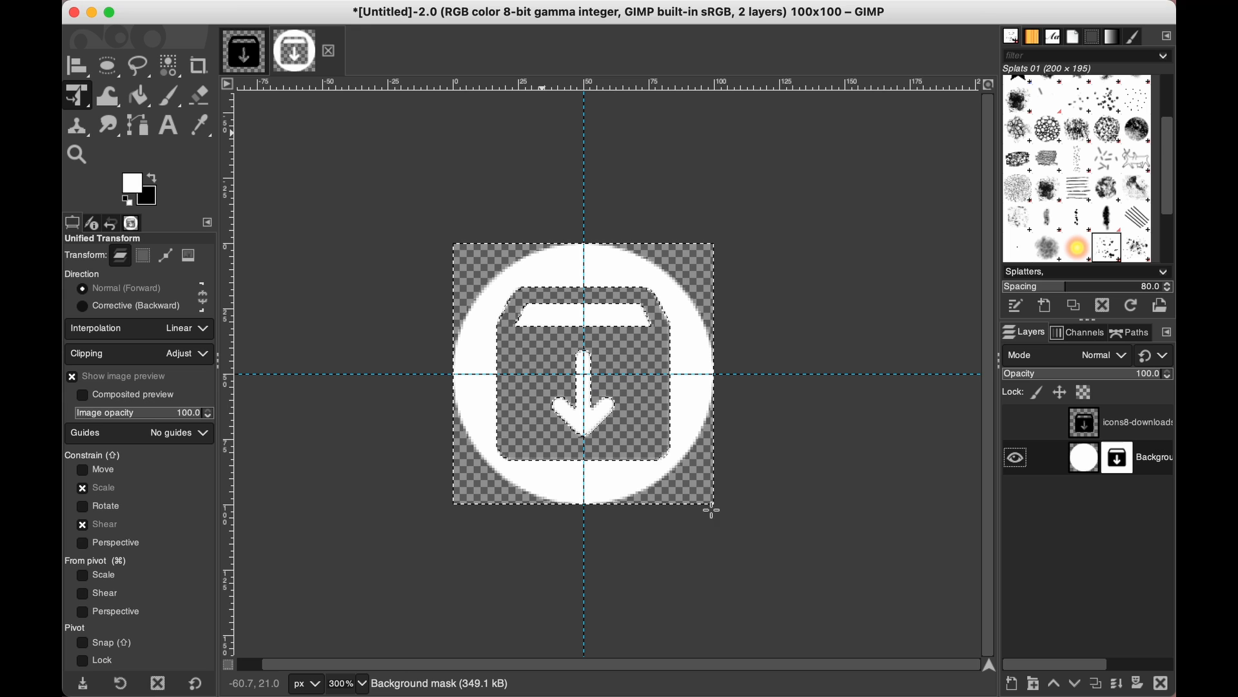
Remove the selection and set the Background layer's opacity to 80.
{"action": "mouse_move", "coordinate": [326, 8]}
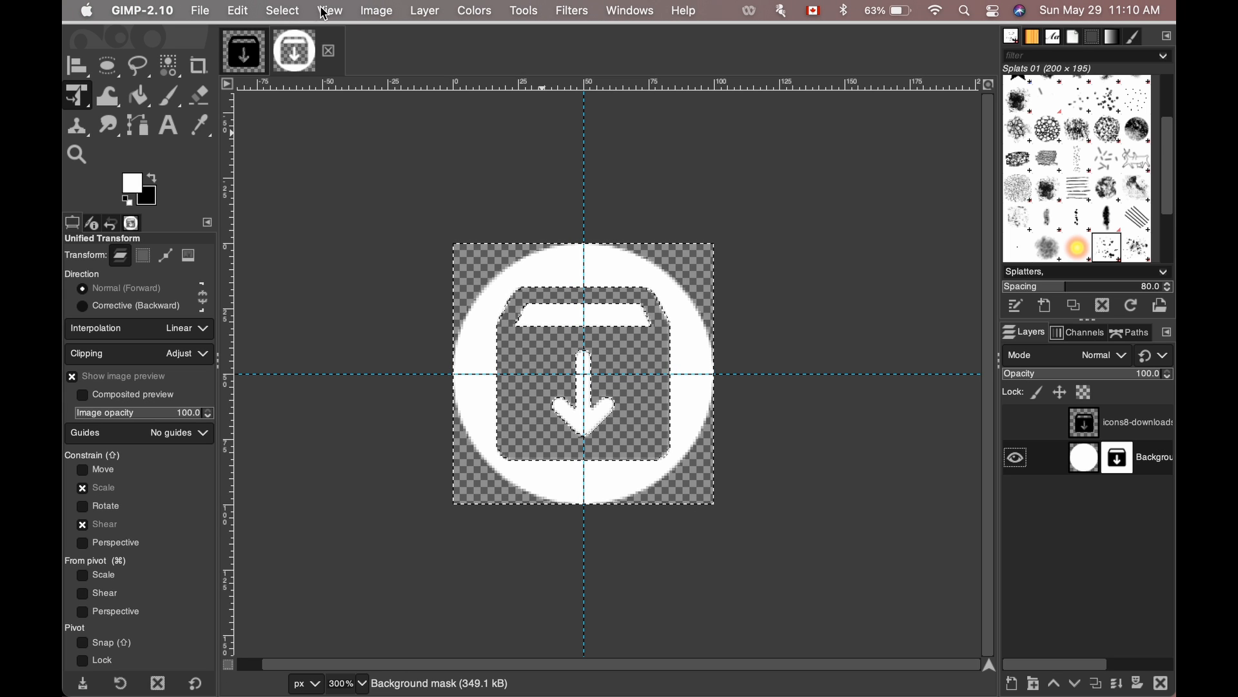
{"action": "left_click", "coordinate": [284, 10]}
{"action": "left_click", "coordinate": [271, 50]}
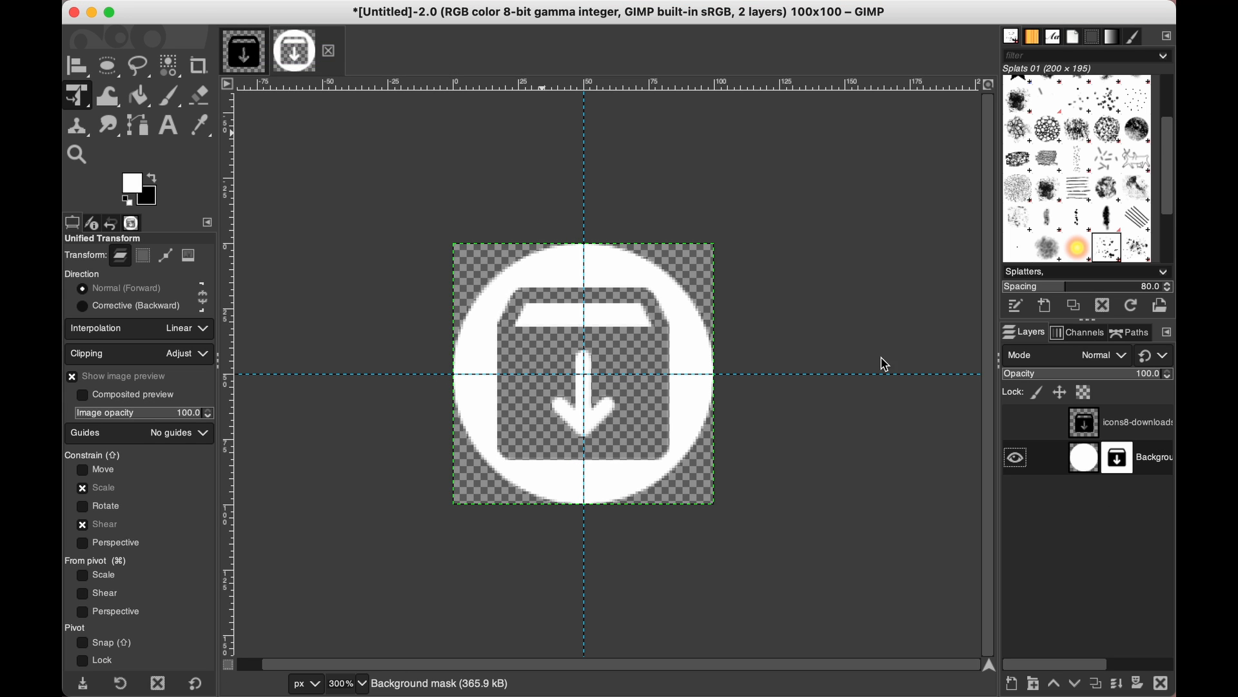
{"action": "left_click", "coordinate": [1085, 463]}
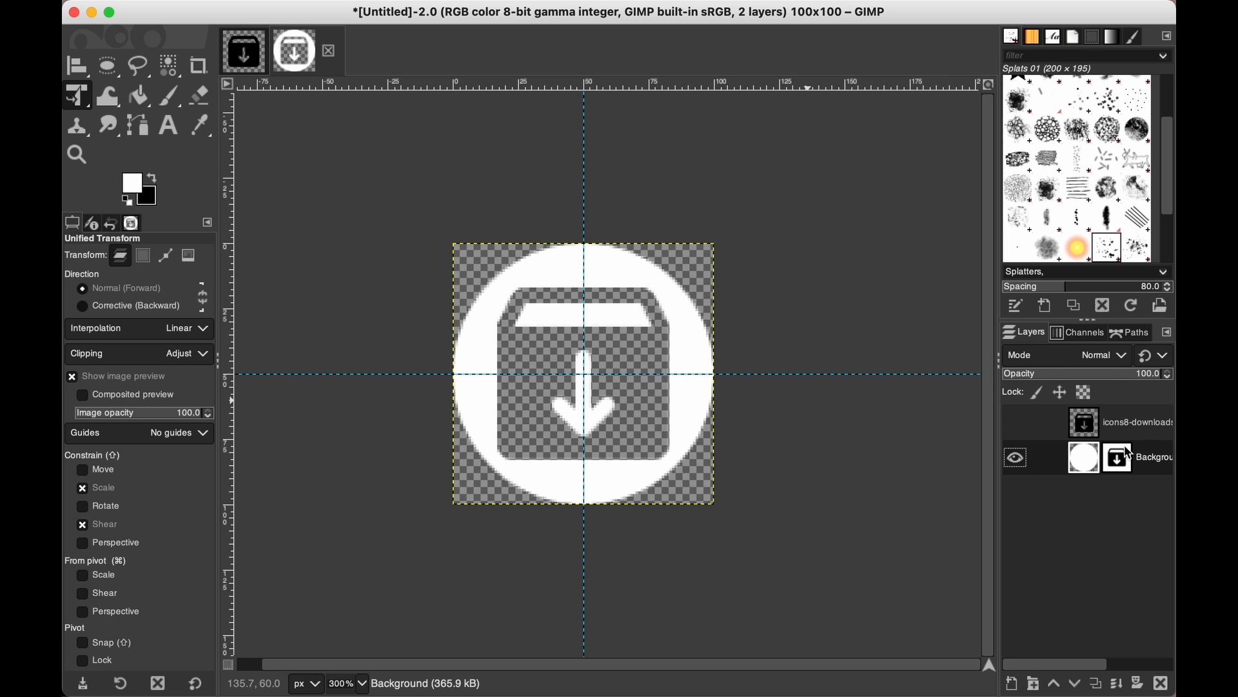
{"action": "left_click", "coordinate": [1148, 373]}
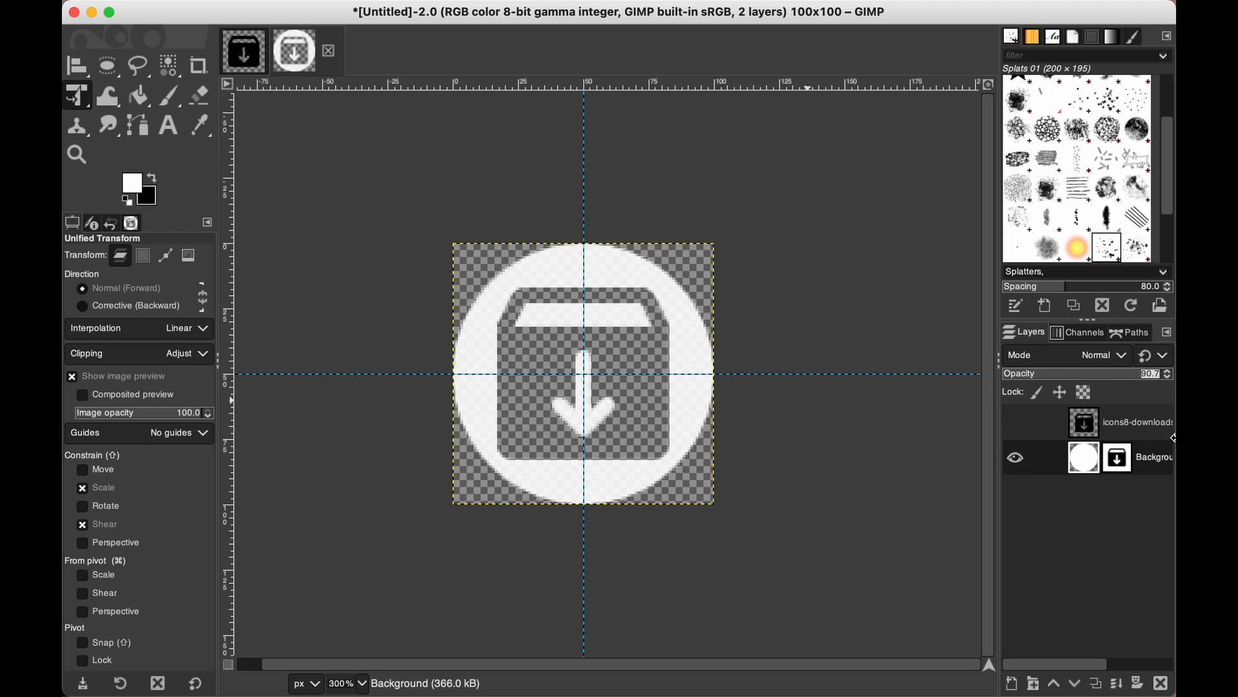
{"action": "type", "text": "80"}
{"action": "key", "text": "Return"}
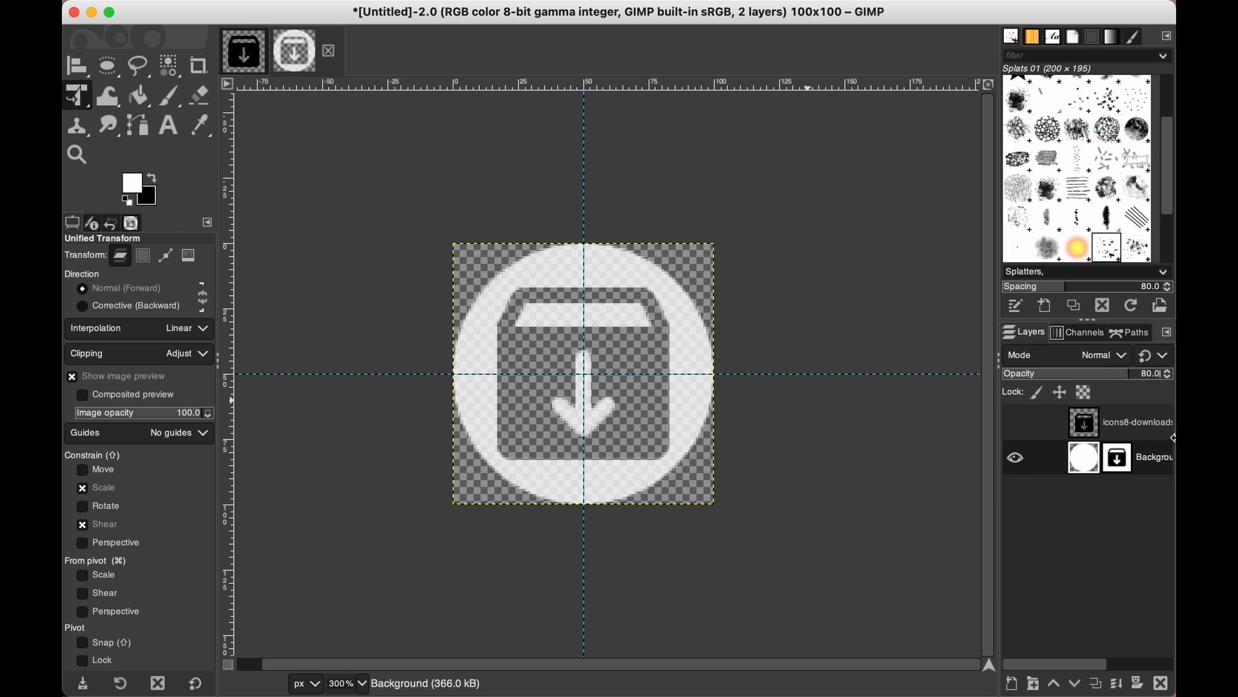
{"action": "left_click", "coordinate": [923, 426]}
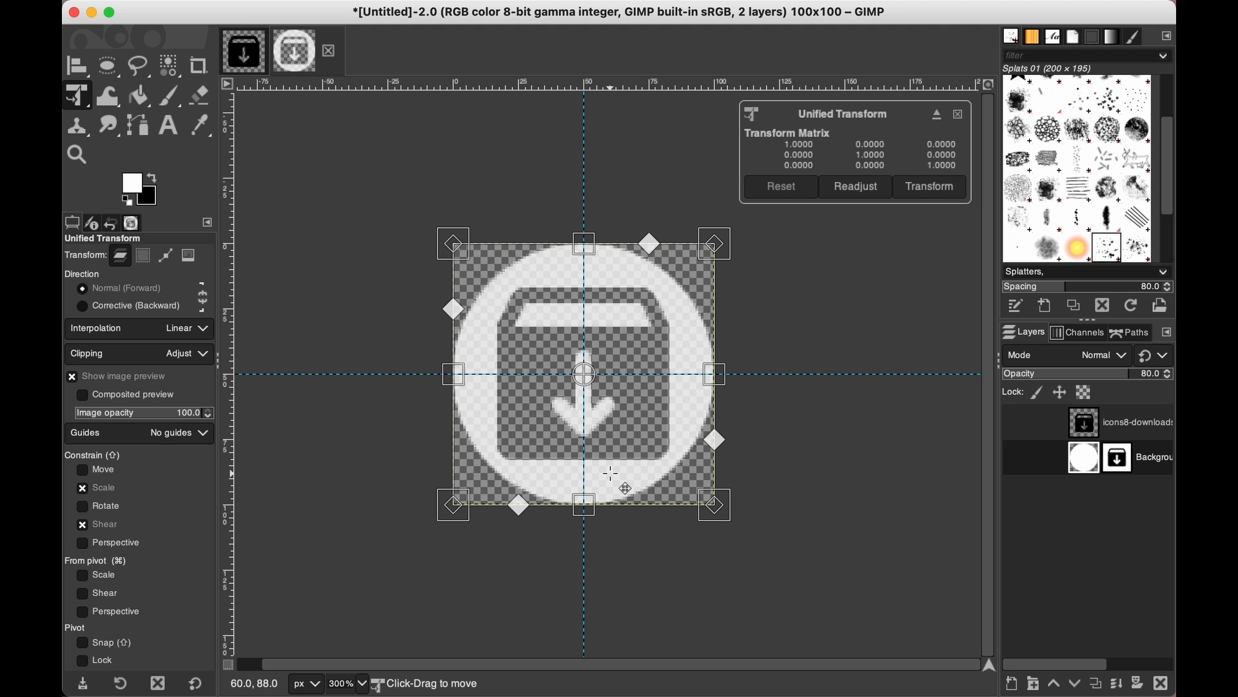
Export the image to the Desktop as downloads.png with the default PNG options.
{"action": "left_click", "coordinate": [200, 11]}
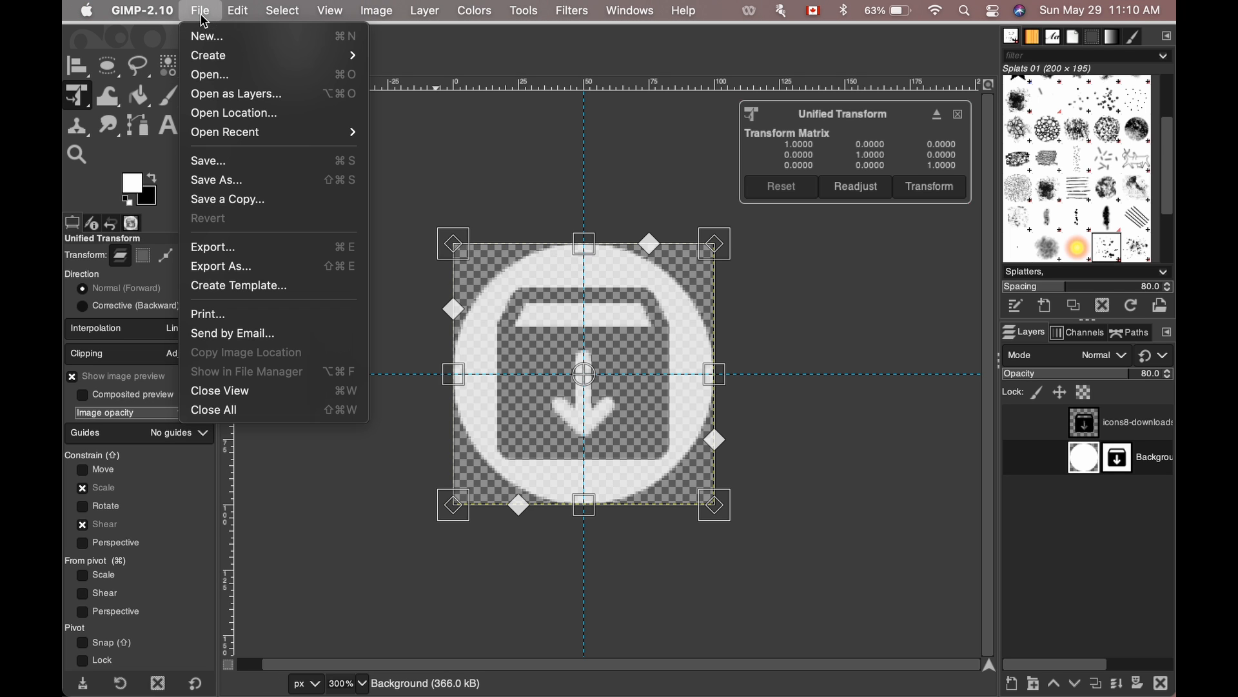
{"action": "left_click", "coordinate": [224, 267]}
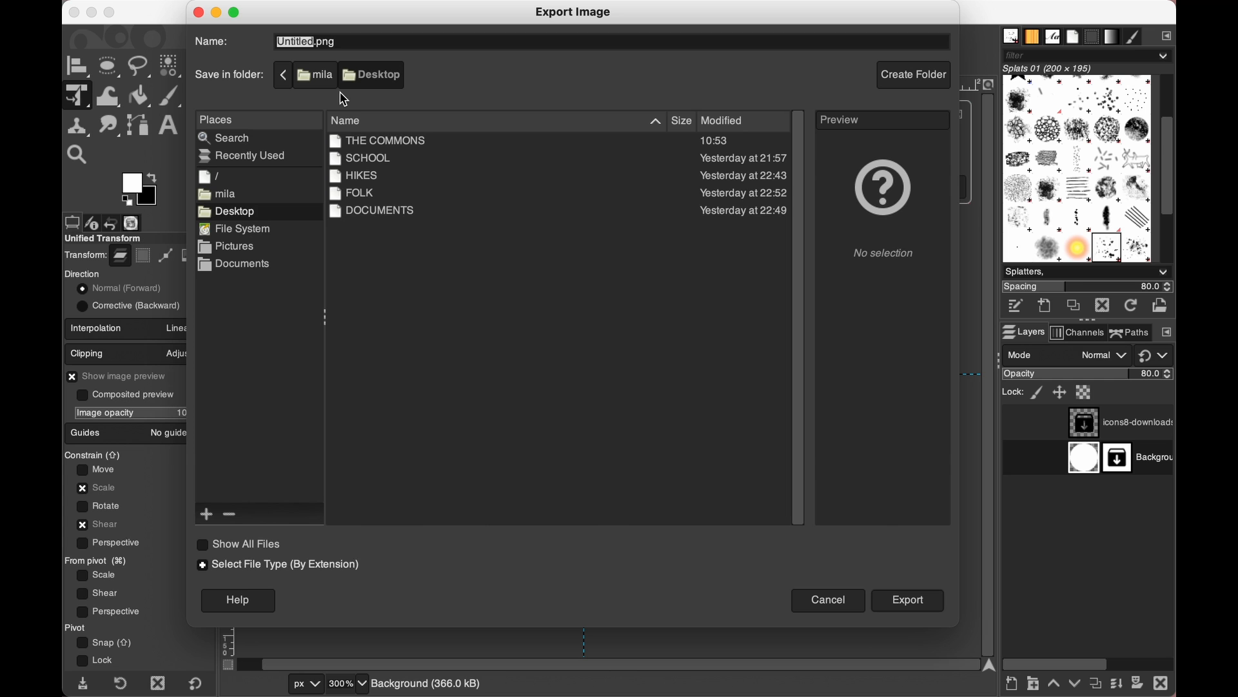
{"action": "type", "text": "downloadw"}
{"action": "key", "text": "Return"}
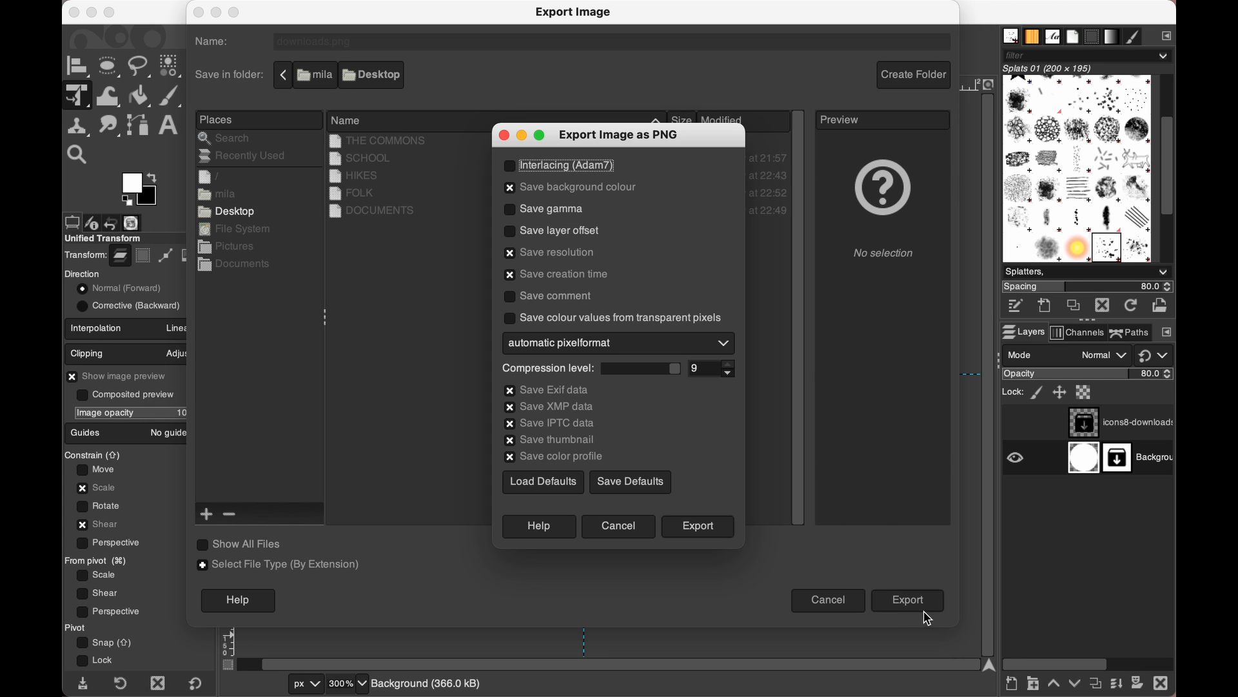
{"action": "left_click", "coordinate": [699, 524]}
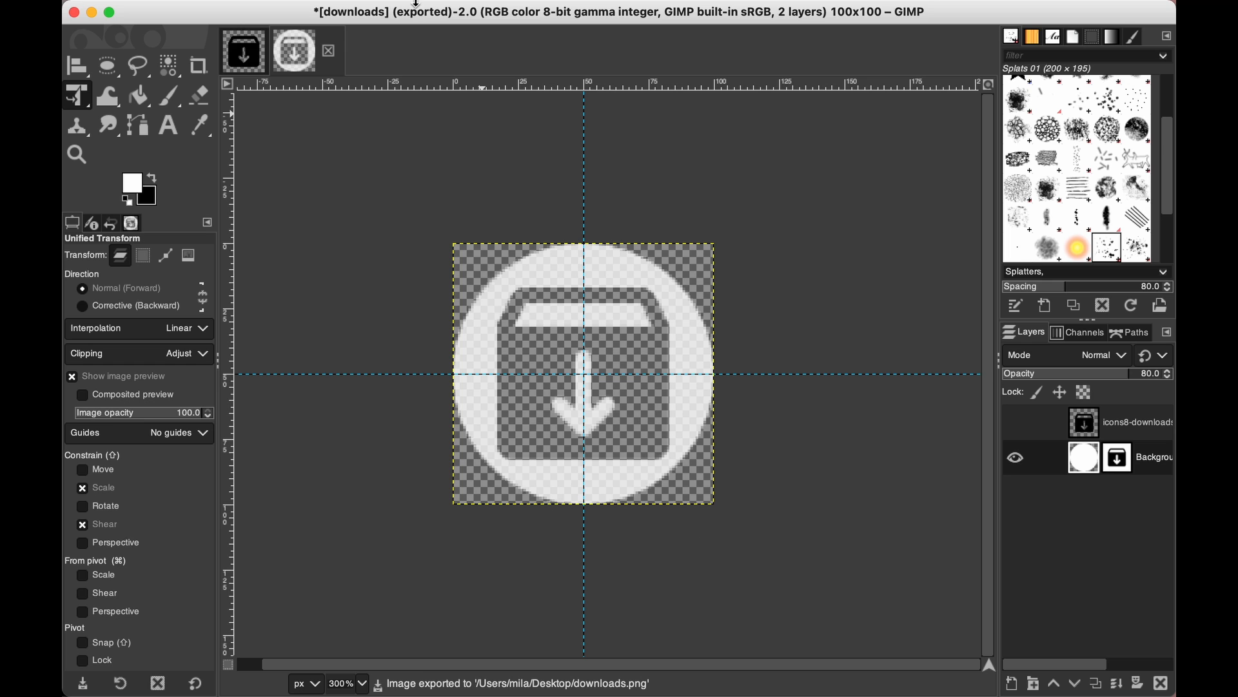
Save the GIMP project to the Desktop as downloads.xcf.
{"action": "left_click", "coordinate": [202, 10]}
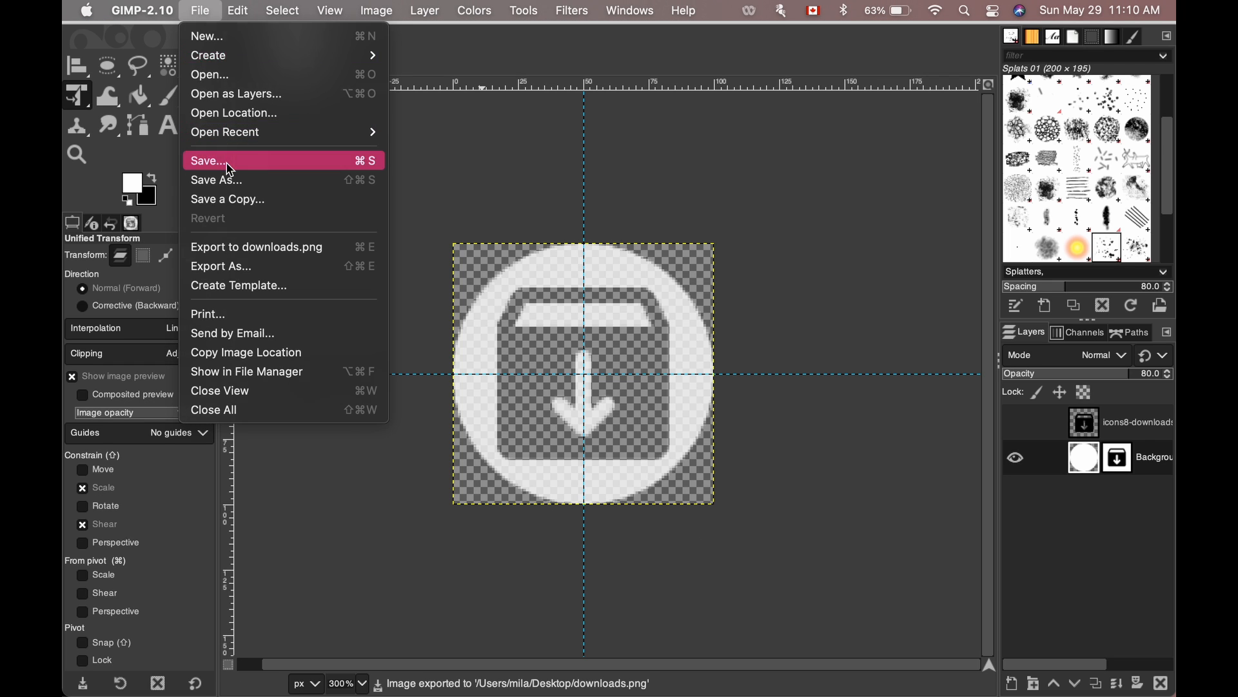
{"action": "left_click", "coordinate": [230, 161]}
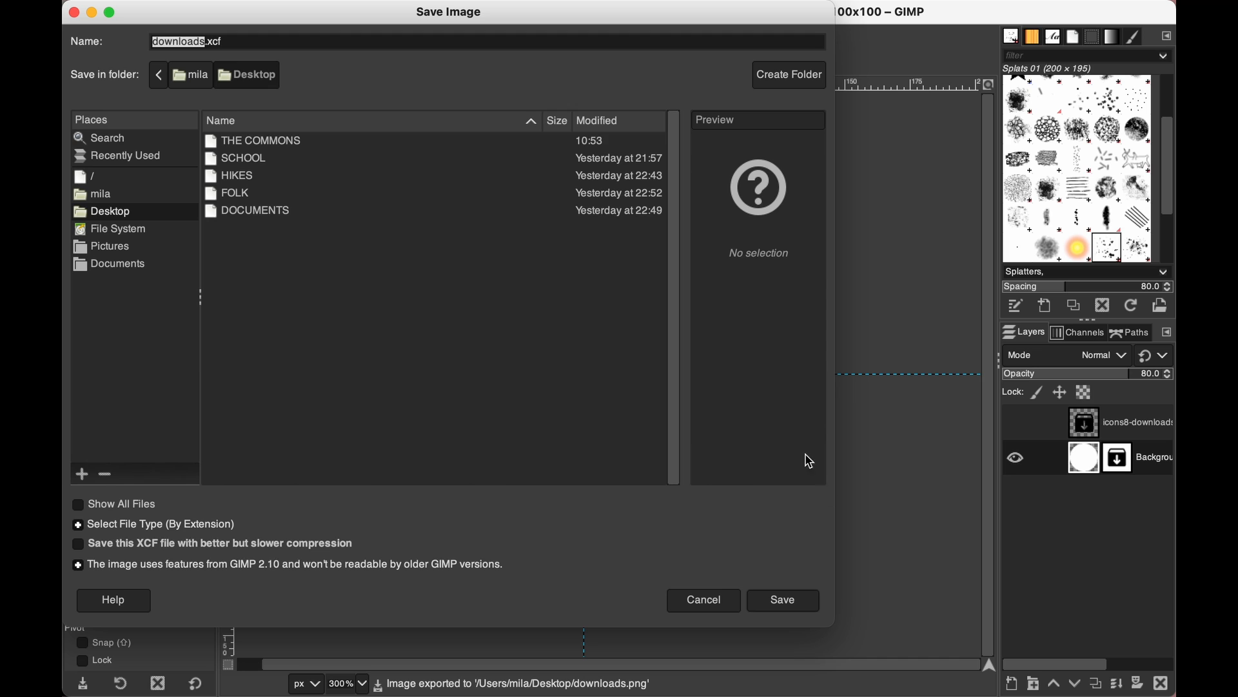
{"action": "left_click", "coordinate": [802, 603]}
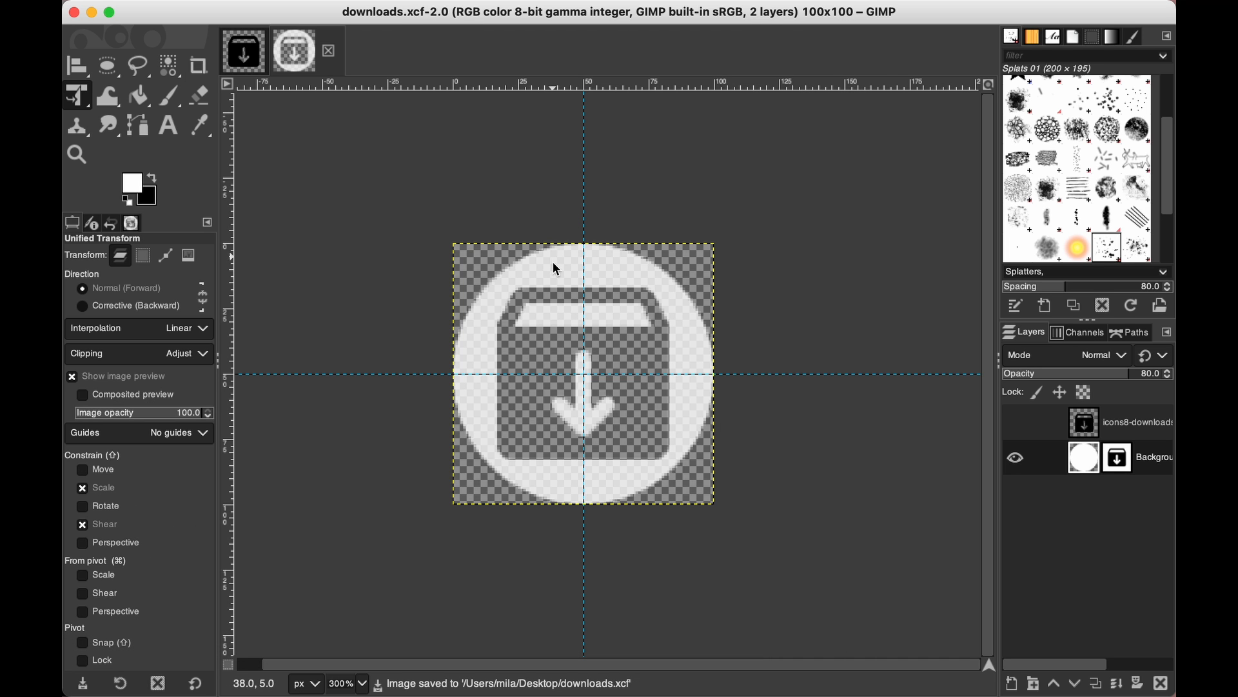
Close the GIMP window, the original icon's image window and the Finder window to clear the desktop.
{"action": "left_click", "coordinate": [1083, 457]}
{"action": "left_click", "coordinate": [75, 12]}
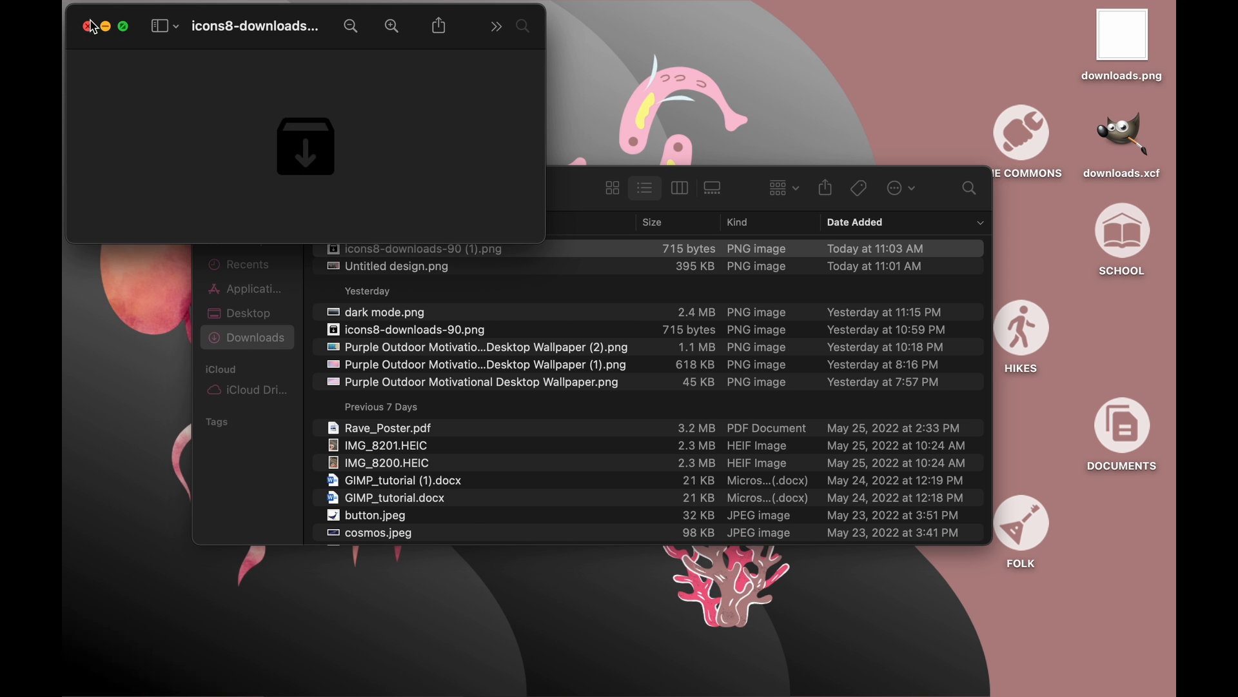
{"action": "left_click", "coordinate": [91, 28]}
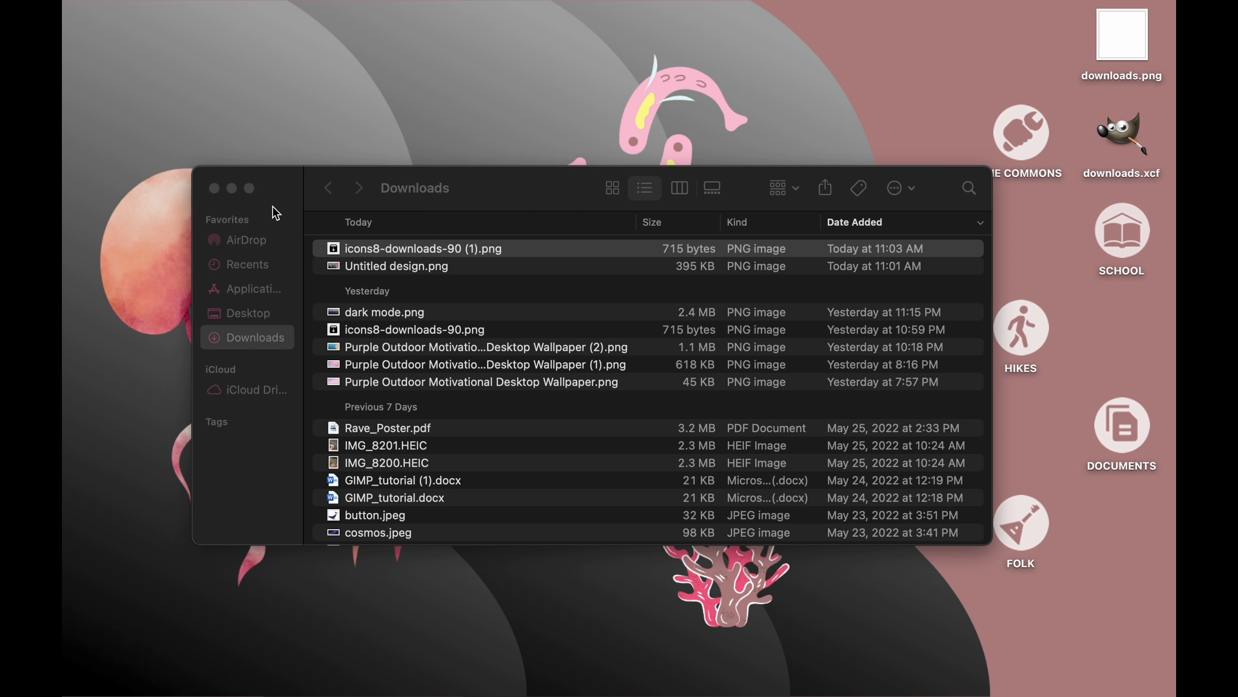
{"action": "left_click", "coordinate": [218, 192]}
Move downloads.png to the upper middle of the desktop, and open it briefly to check the icon.
{"action": "left_click_drag", "start_coordinate": [1123, 35], "coordinate": [642, 150]}
{"action": "double_click", "coordinate": [642, 151]}
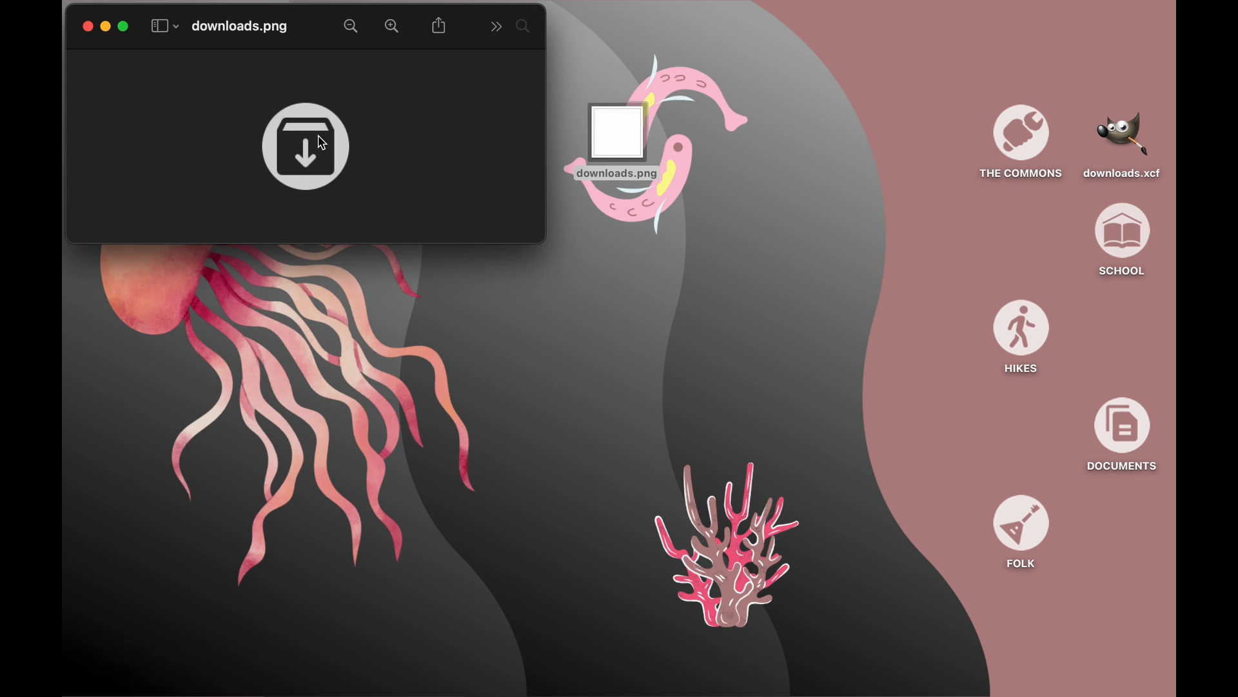
{"action": "left_click", "coordinate": [88, 27]}
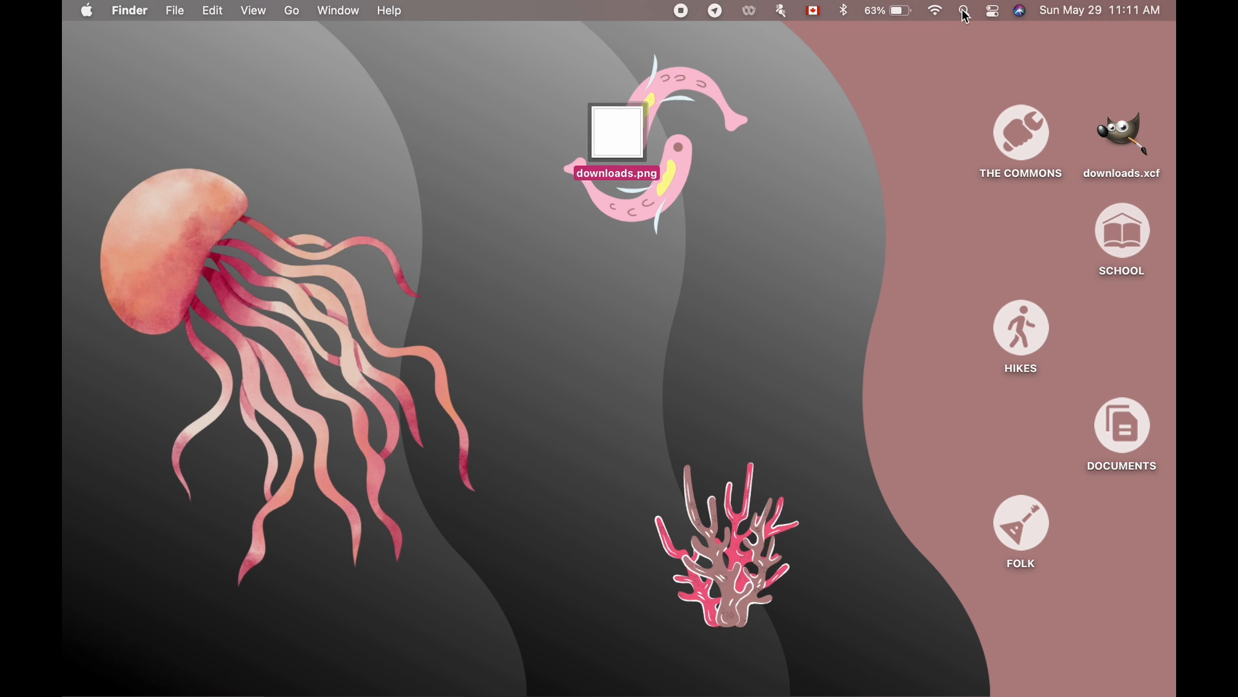
Search Spotlight for "downloads" and place the Downloads folder on the desktop between SCHOOL and DOCUMENTS.
{"action": "left_click", "coordinate": [970, 12]}
{"action": "type", "text": "downla"}
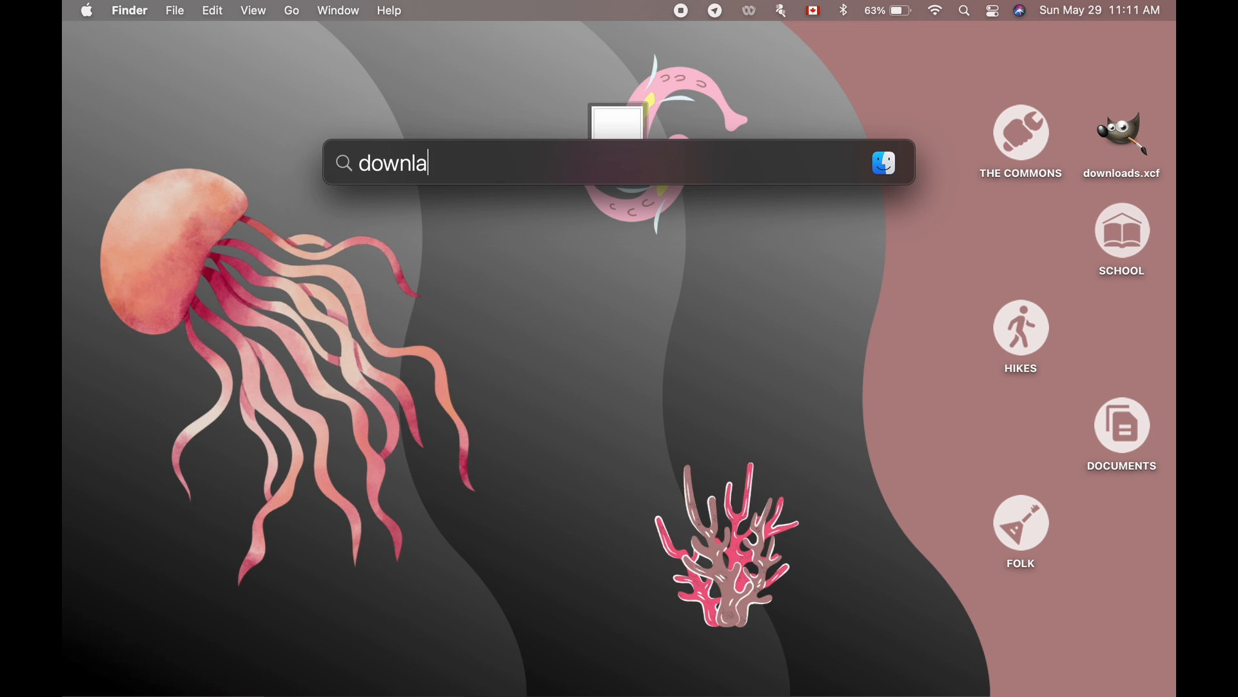
{"action": "key", "text": "BackSpace"}
{"action": "type", "text": "oads"}
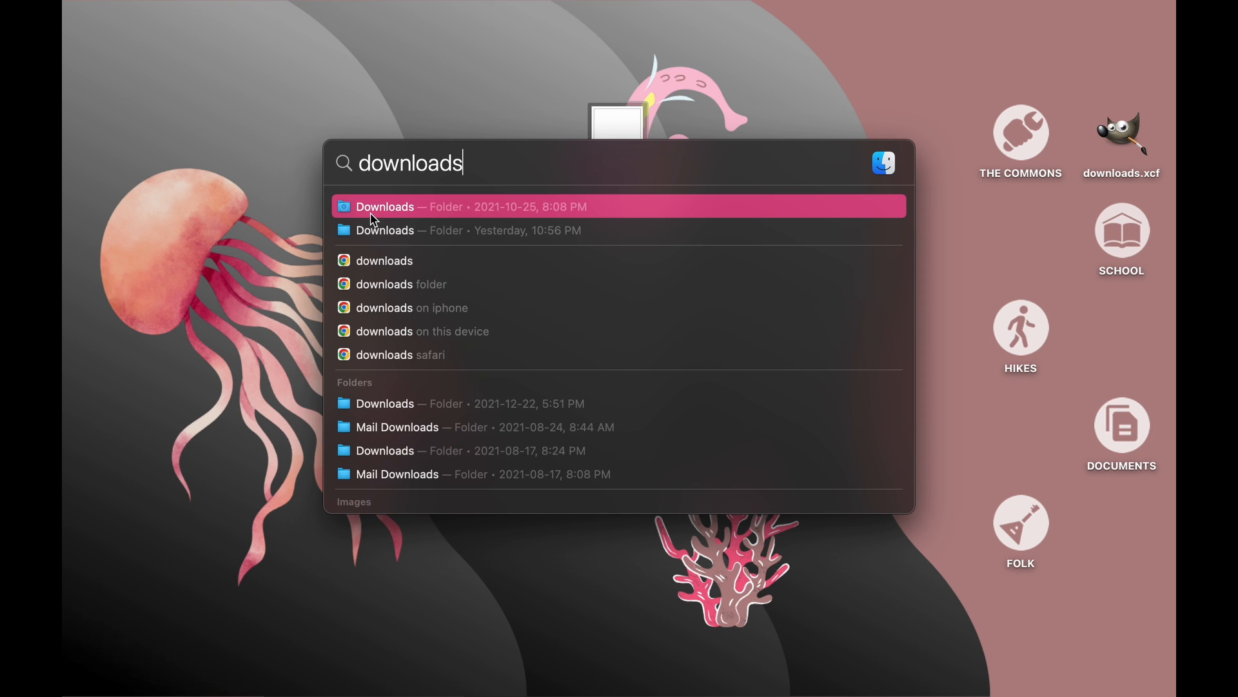
{"action": "left_click_drag", "start_coordinate": [371, 219], "coordinate": [1118, 340]}
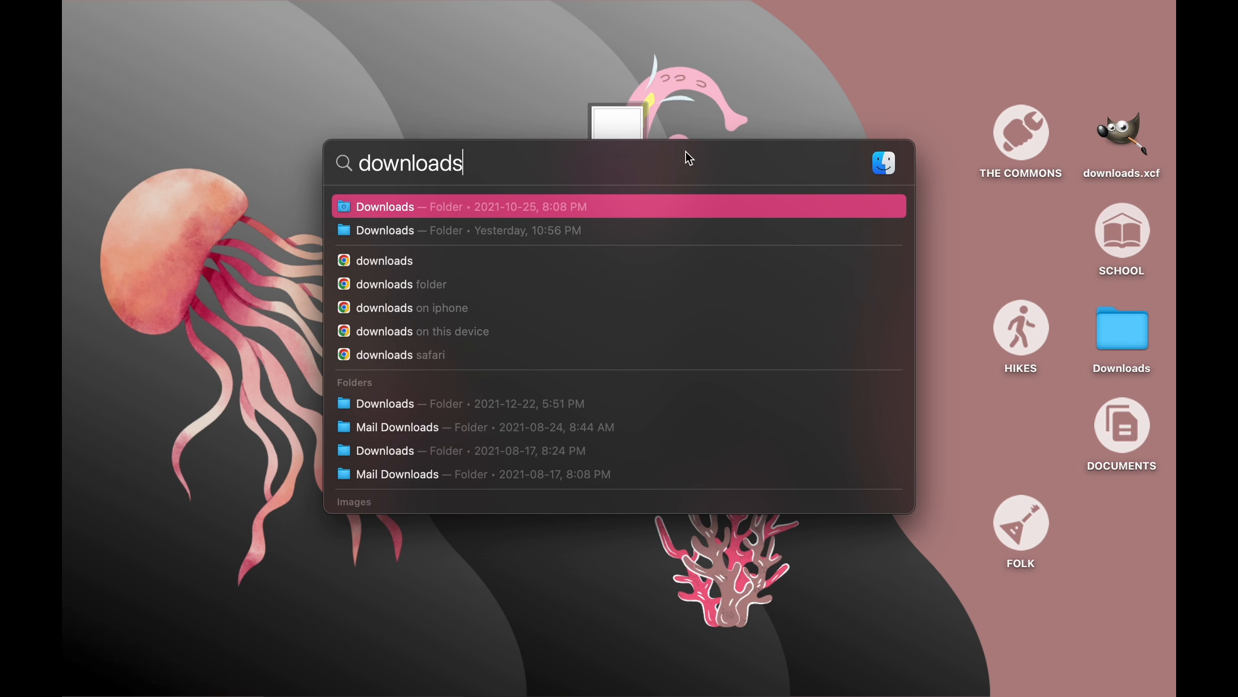
{"action": "left_click", "coordinate": [462, 131]}
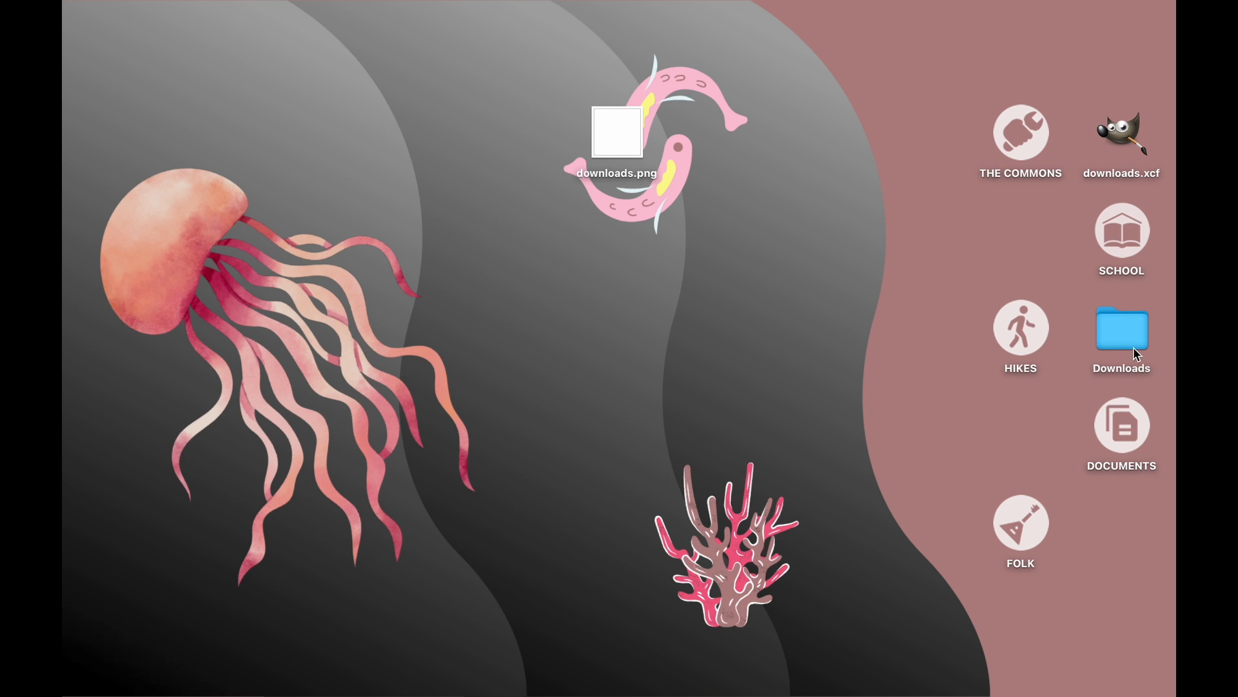
Open the Downloads folder's info window, and copy the whole downloads.png image from Preview.
{"action": "right_click", "coordinate": [1118, 331]}
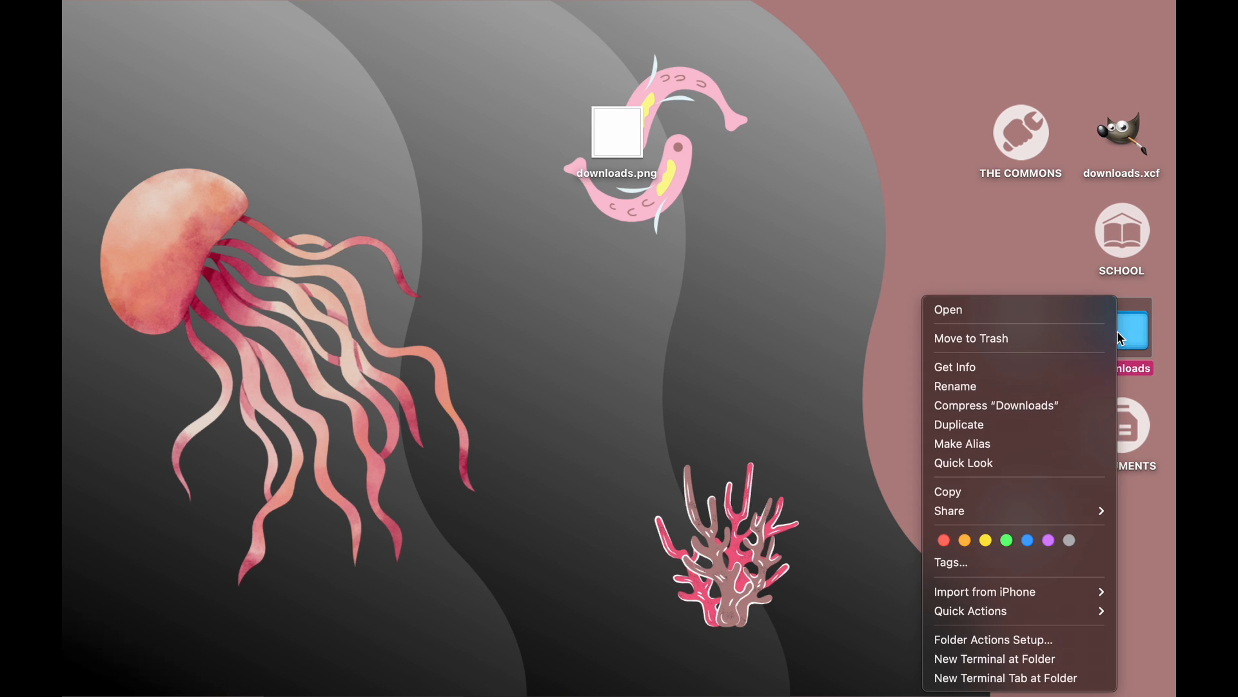
{"action": "left_click", "coordinate": [1022, 367]}
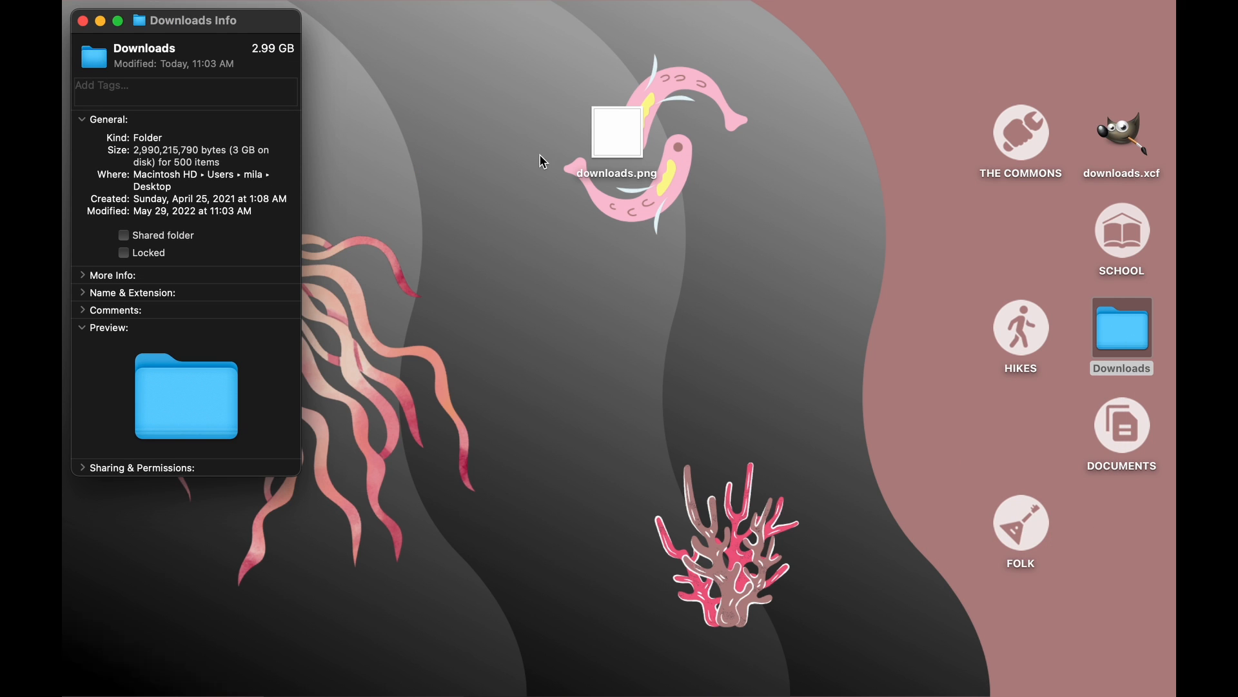
{"action": "left_click", "coordinate": [625, 144]}
{"action": "key", "text": "space"}
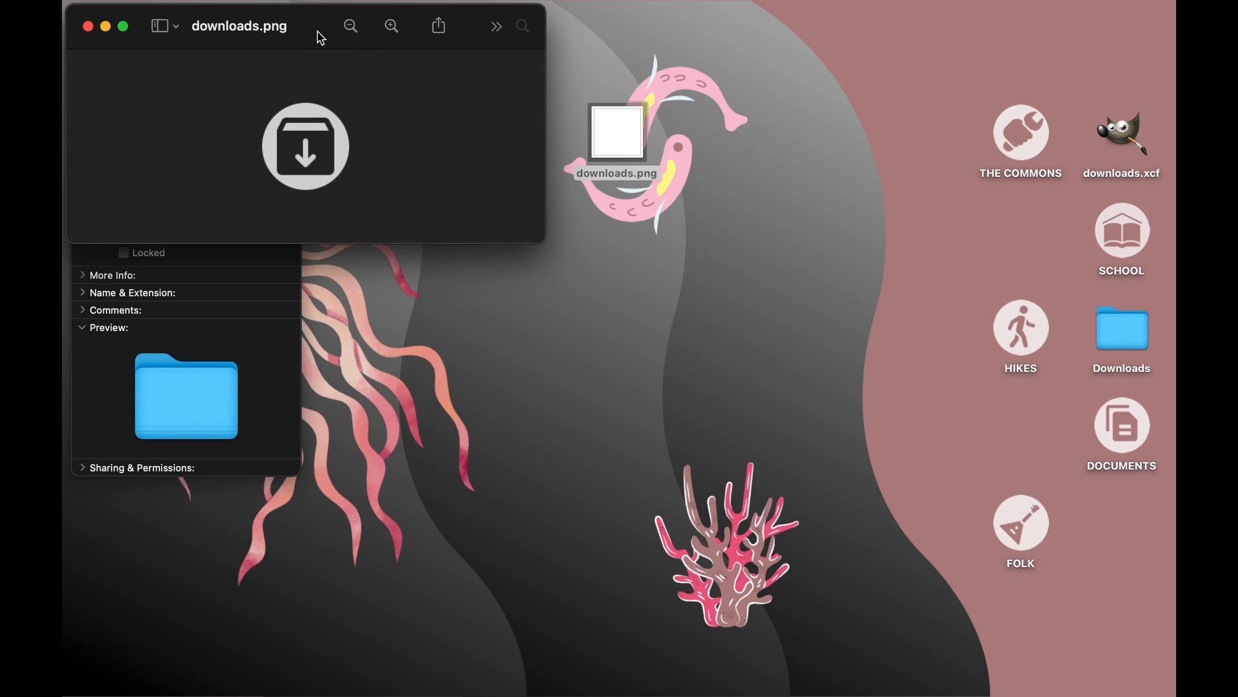
{"action": "left_click_drag", "start_coordinate": [317, 35], "coordinate": [680, 187]}
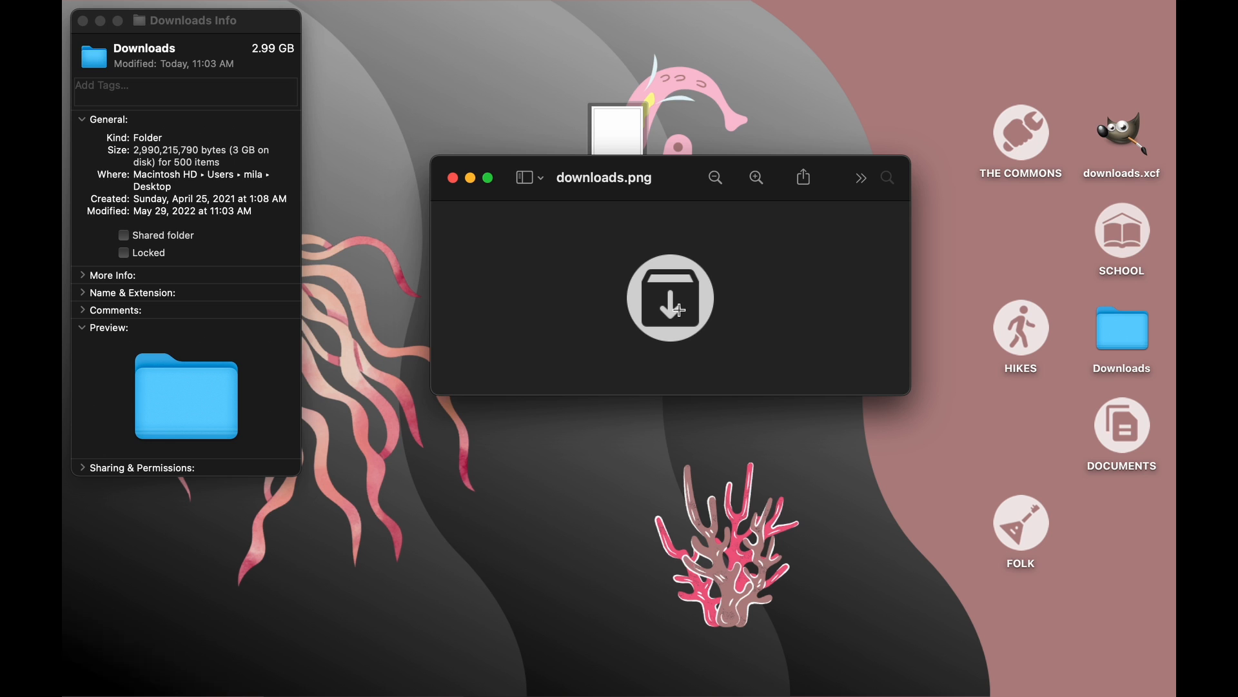
{"action": "key", "text": "super+a"}
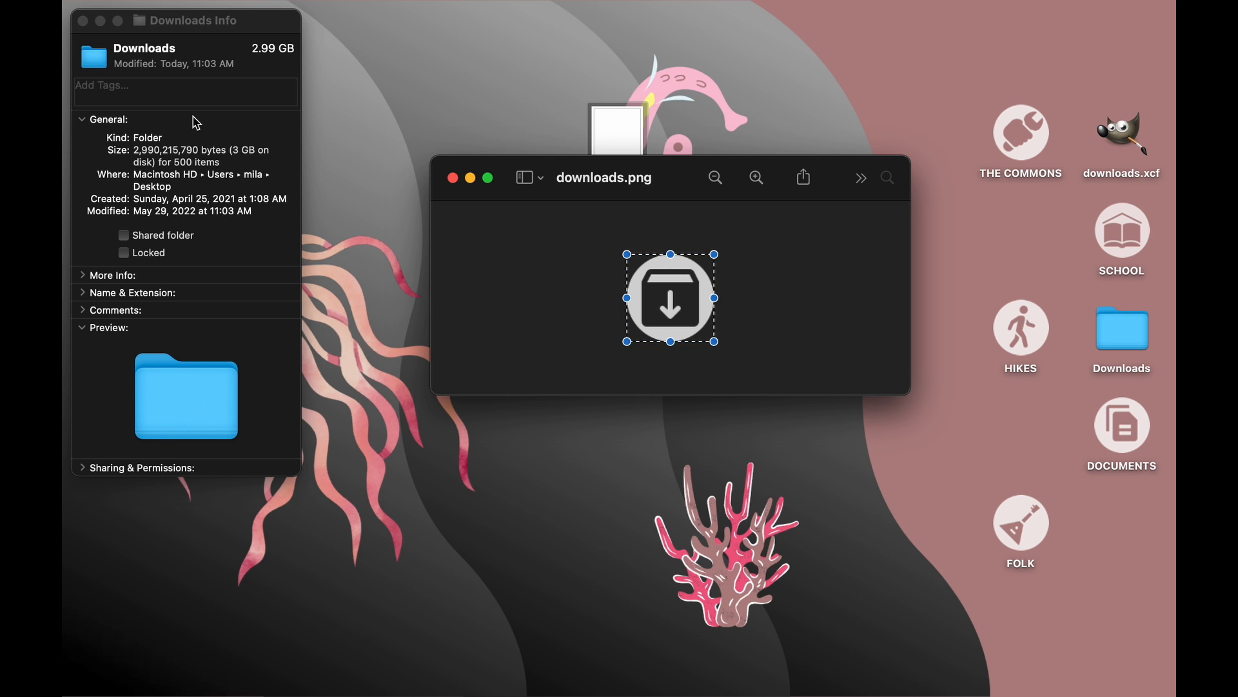
Paste the copied image as the Downloads folder's icon and close the info and image windows.
{"action": "left_click", "coordinate": [97, 61]}
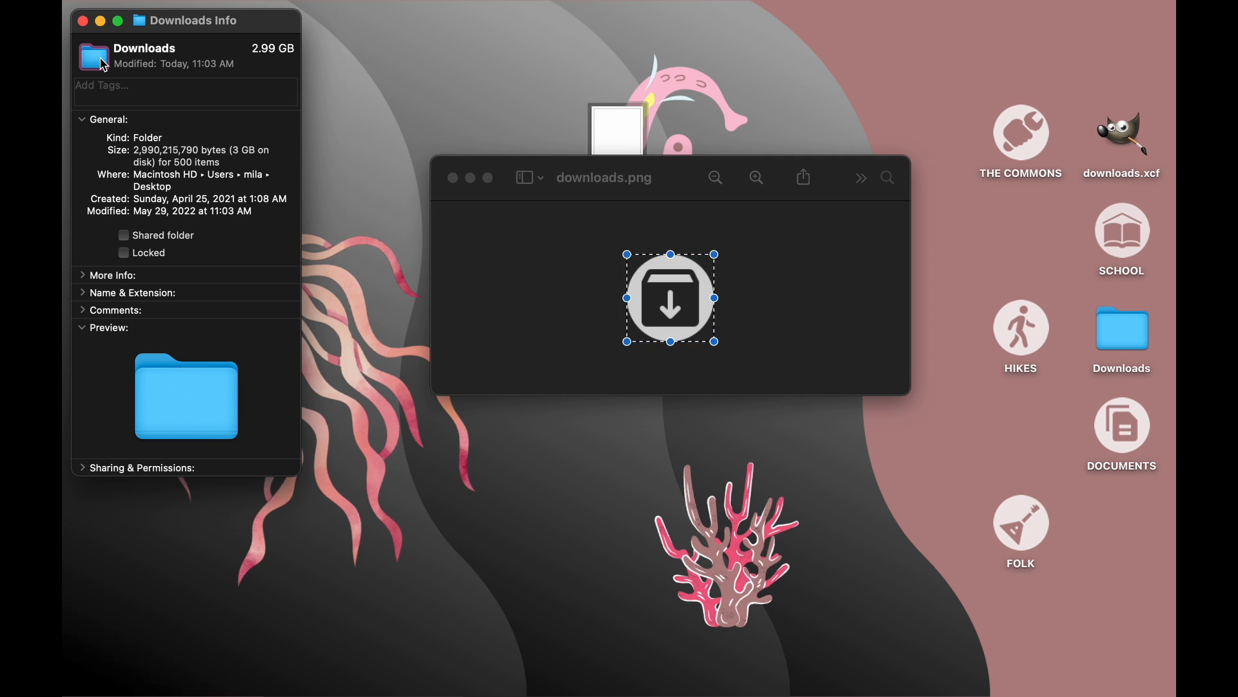
{"action": "key", "text": "super+v"}
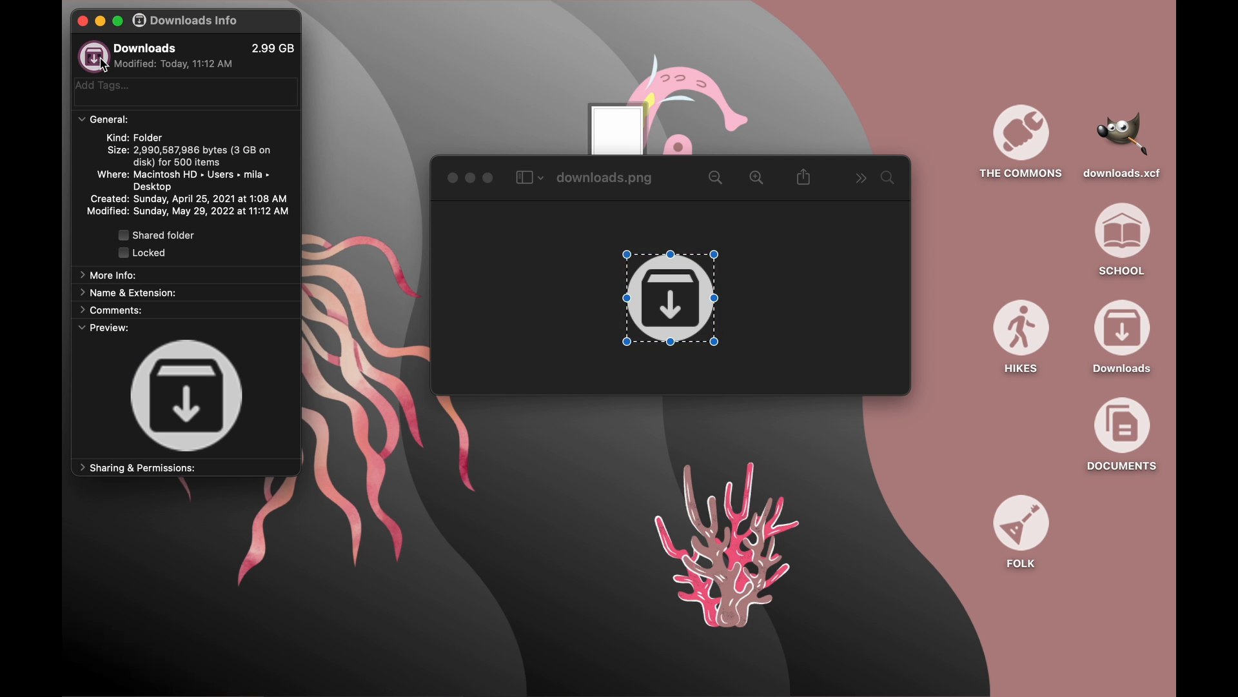
{"action": "left_click", "coordinate": [83, 22]}
{"action": "left_click", "coordinate": [453, 178]}
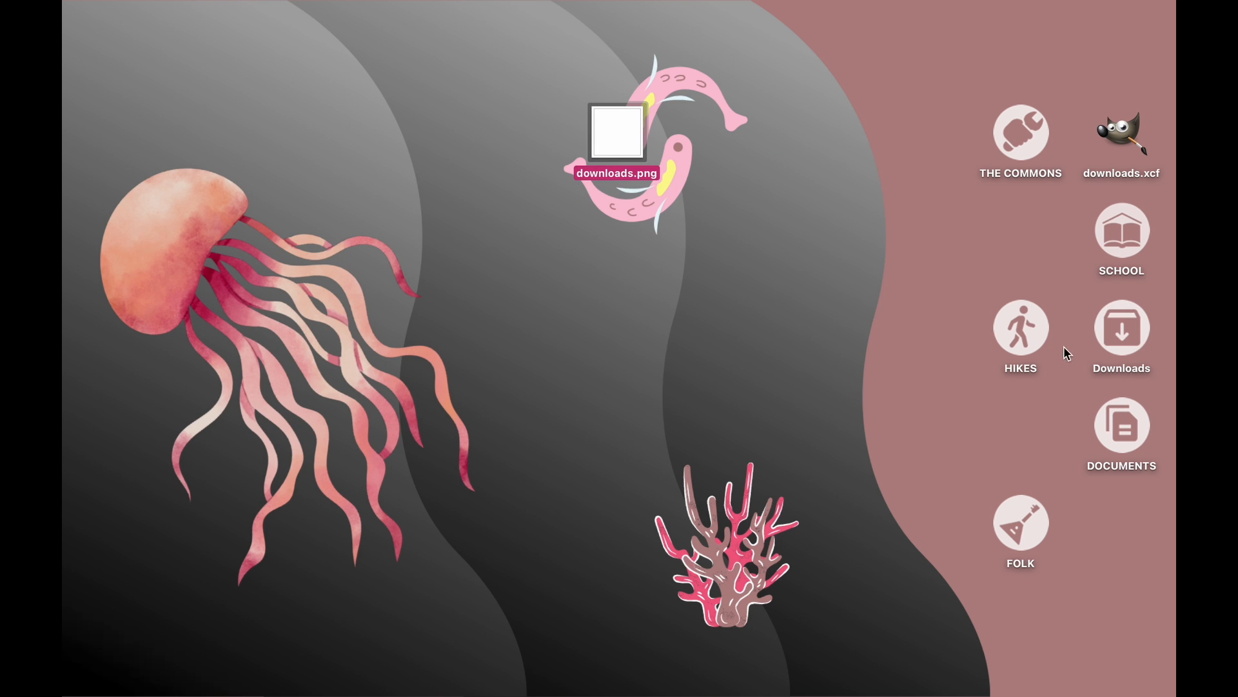
Clear the downloads.png and downloads.xcf files off the desktop.
{"action": "left_click", "coordinate": [1019, 254]}
{"action": "left_click_drag", "start_coordinate": [1122, 132], "coordinate": [703, 129]}
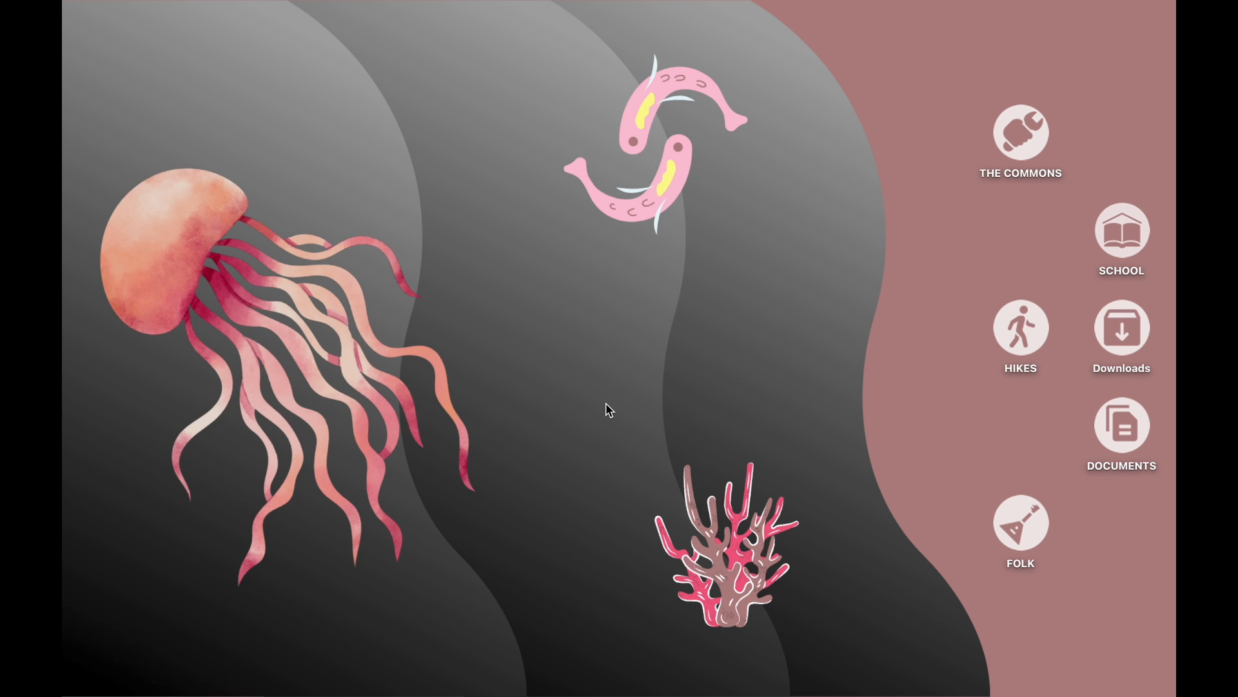